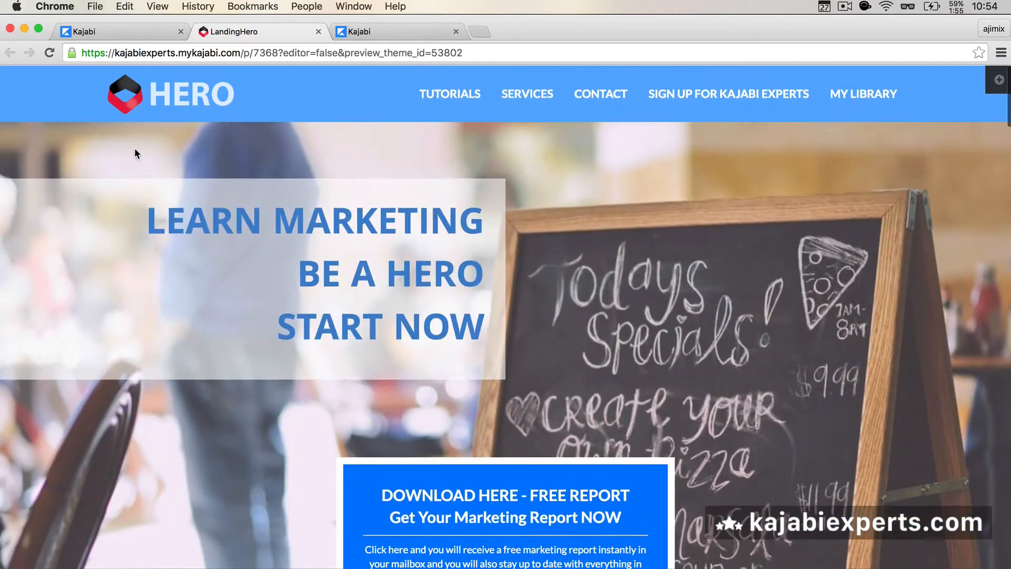
Step: Apply the Contact Page preset to the LandingHero theme, accepting the settings override
left_click(142, 30)
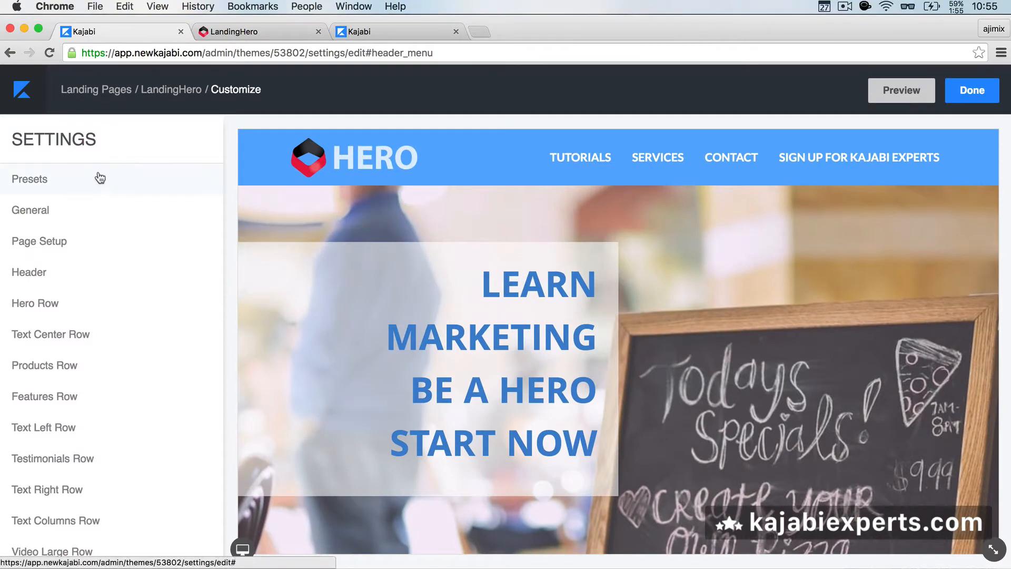
left_click(44, 185)
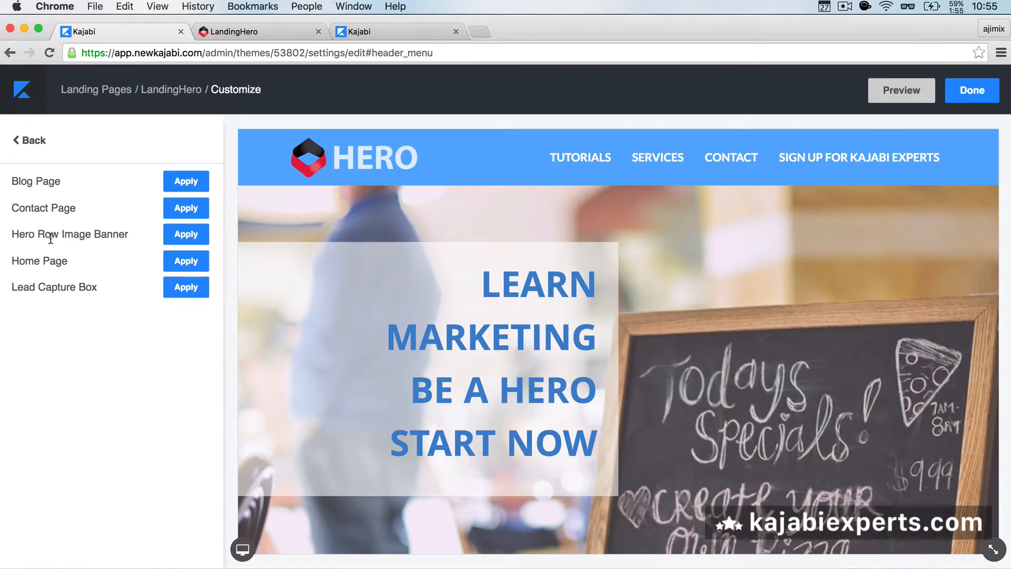
left_click(185, 209)
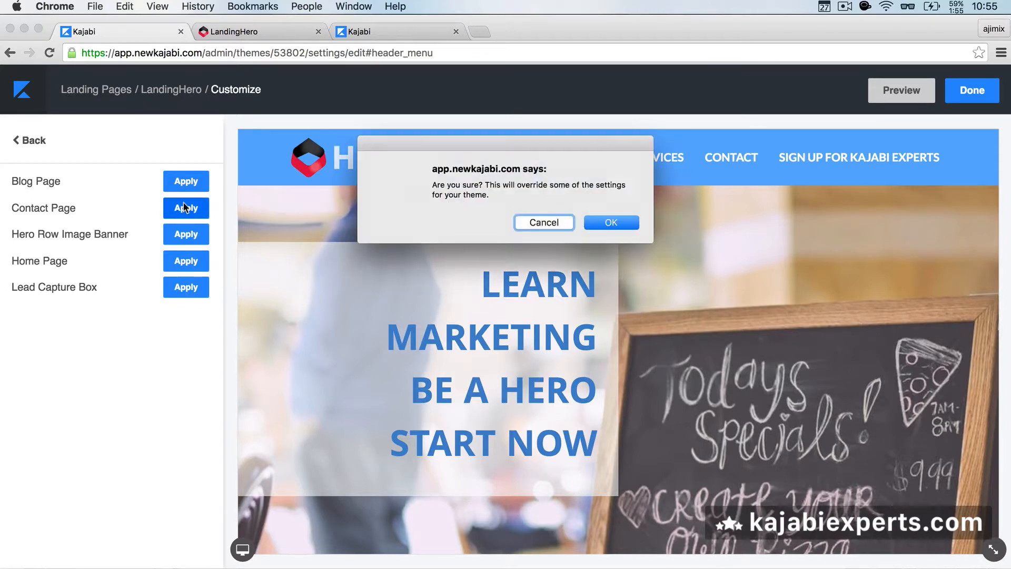
left_click(601, 223)
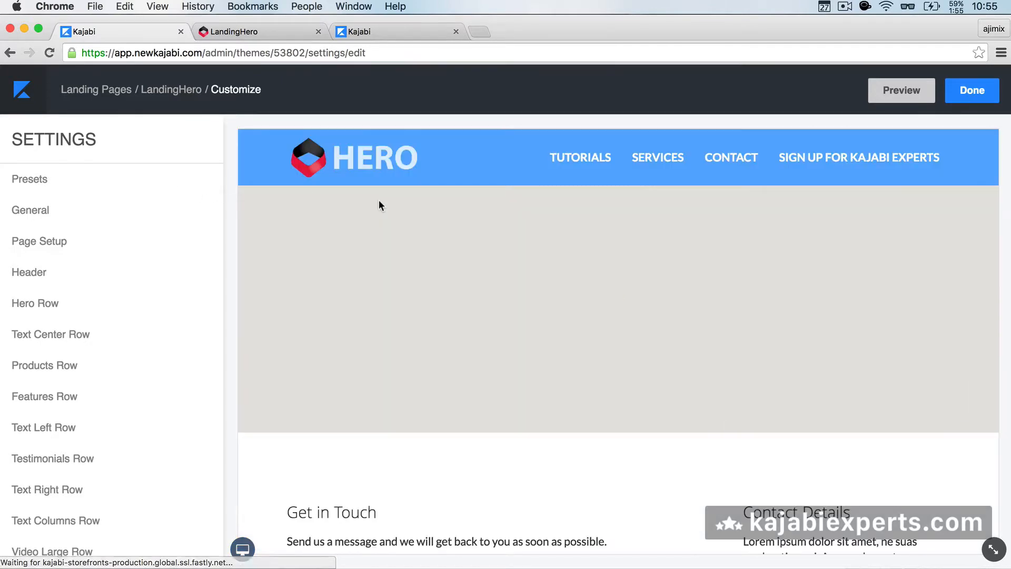
Step: Check the live LandingHero page's Barcelona map, Get in Touch form and Contact Details
scroll(440, 342, "down", 5)
scroll(440, 338, "up", 5)
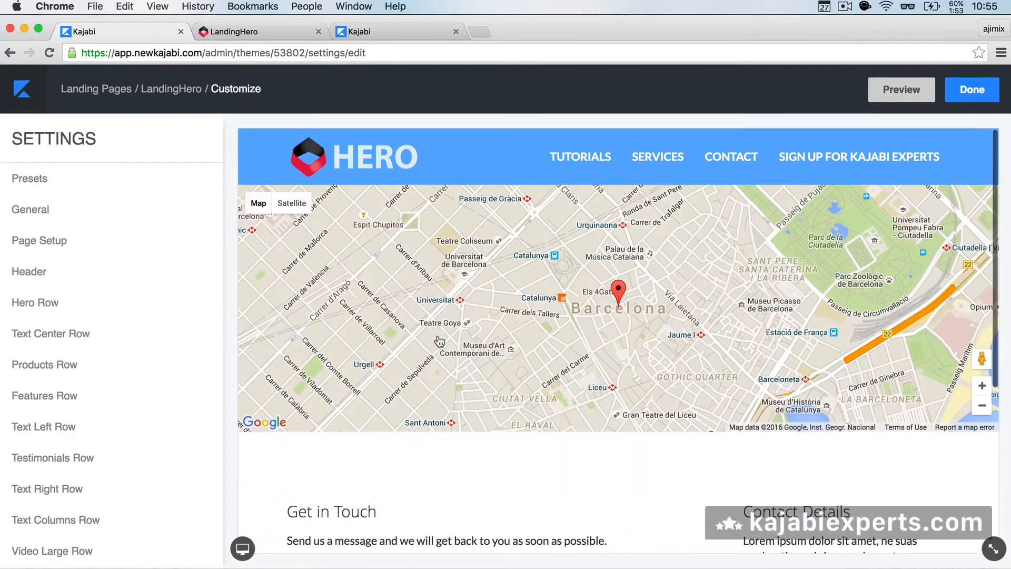
left_click(224, 30)
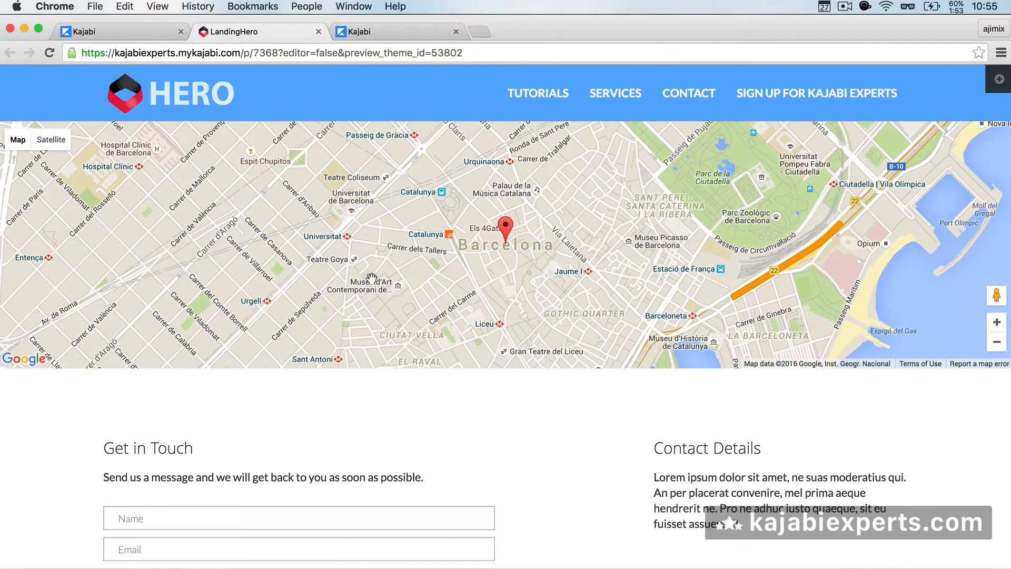
scroll(459, 379, "down", 5)
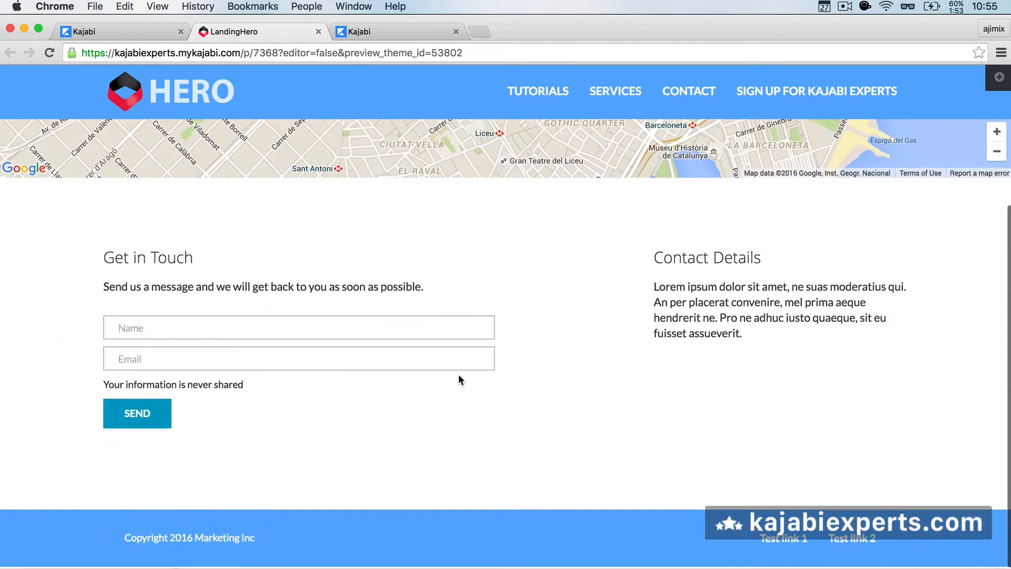
scroll(305, 255, "up", 5)
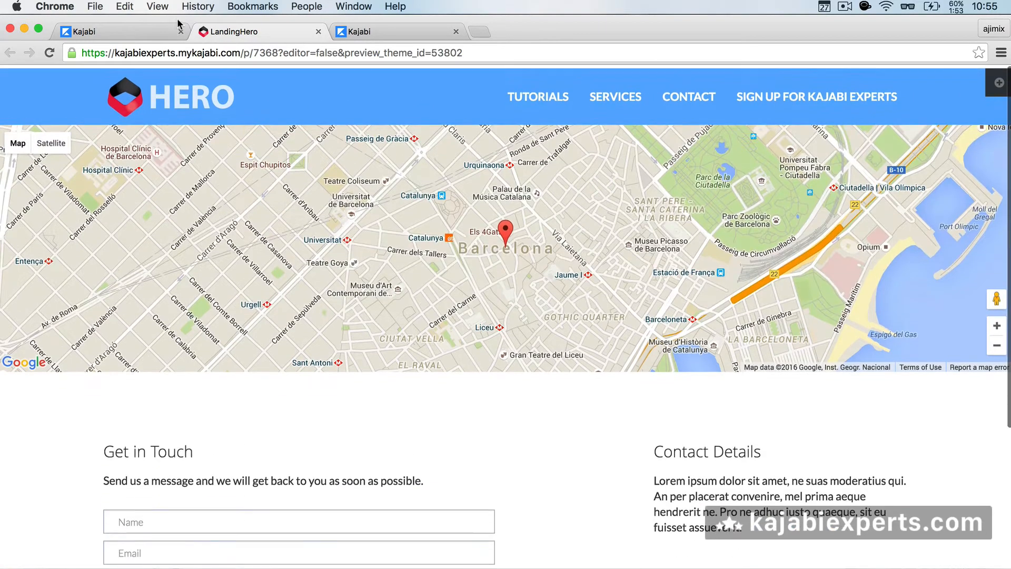
Step: Apply the Home Page preset to the theme, accepting the settings override
left_click(121, 31)
left_click(38, 182)
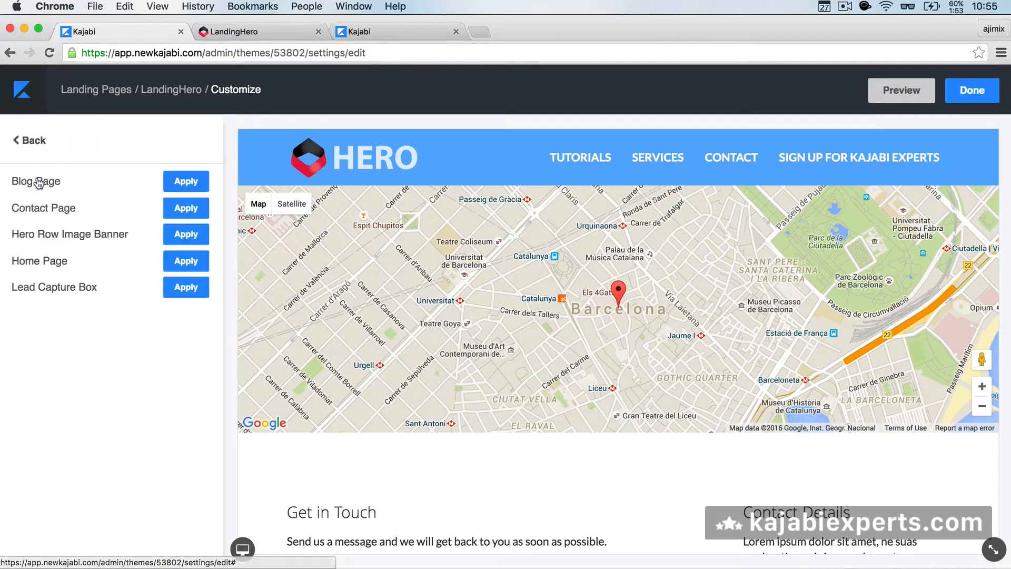
left_click(174, 261)
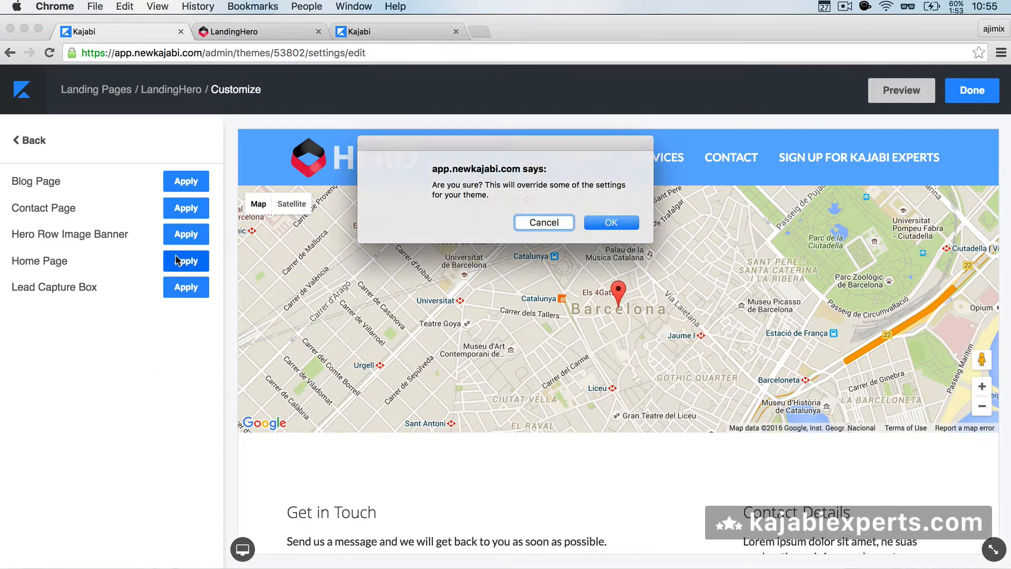
left_click(621, 226)
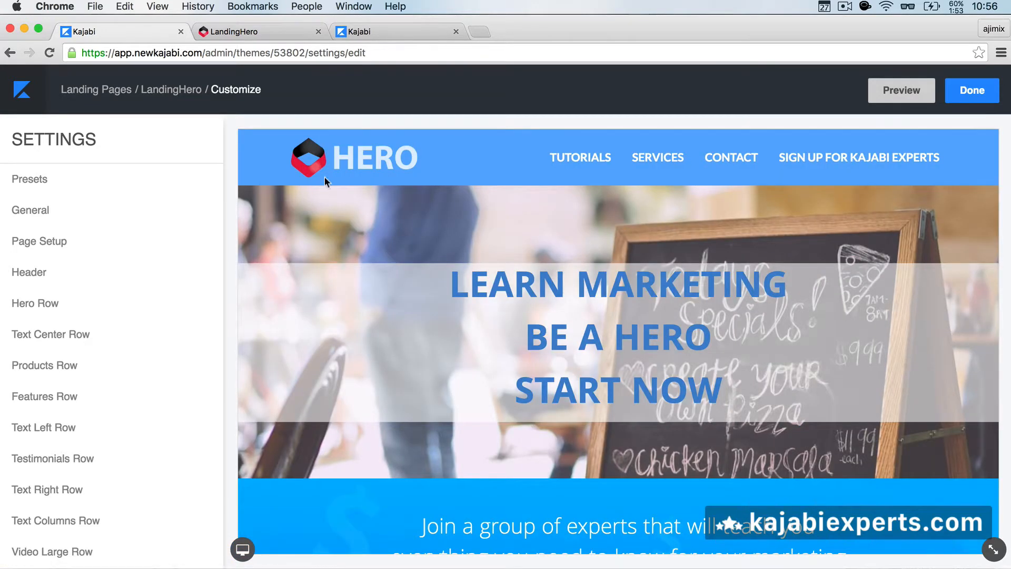
Step: Reload the live LandingHero page to verify the centred Hero banner and blue experts section
left_click(258, 31)
left_click(51, 52)
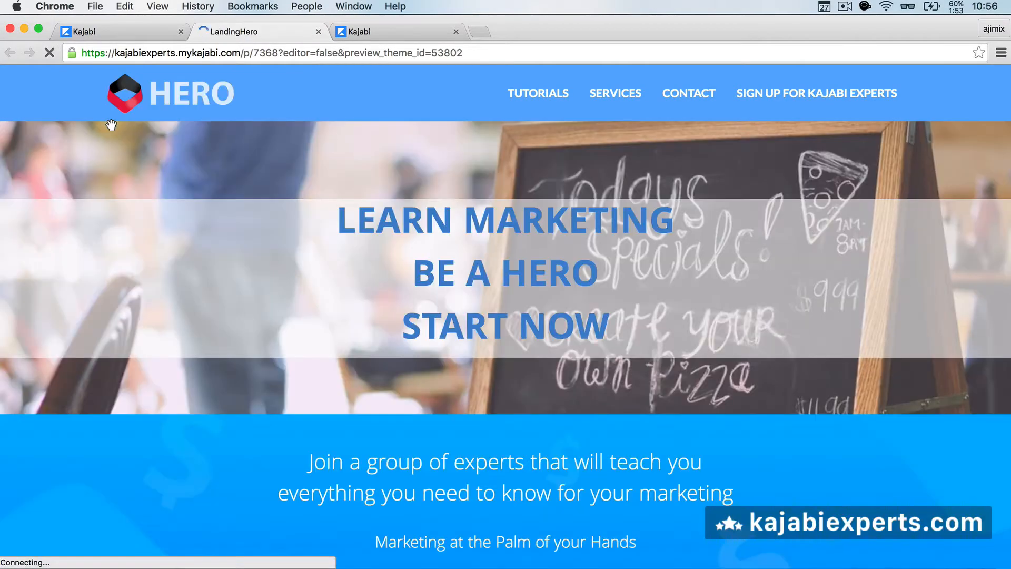
scroll(310, 329, "down", 15)
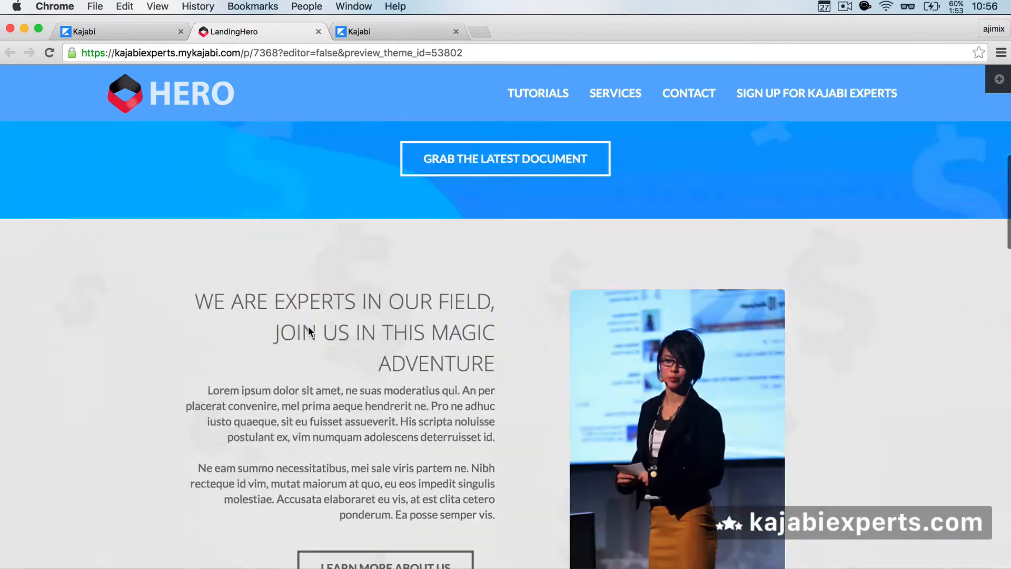
scroll(309, 330, "up", 15)
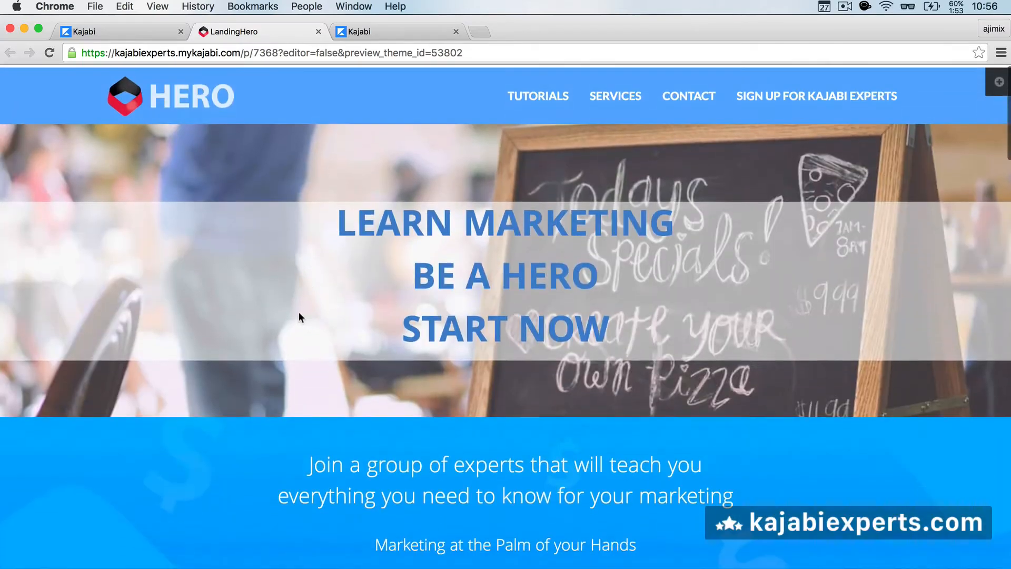
left_click(148, 29)
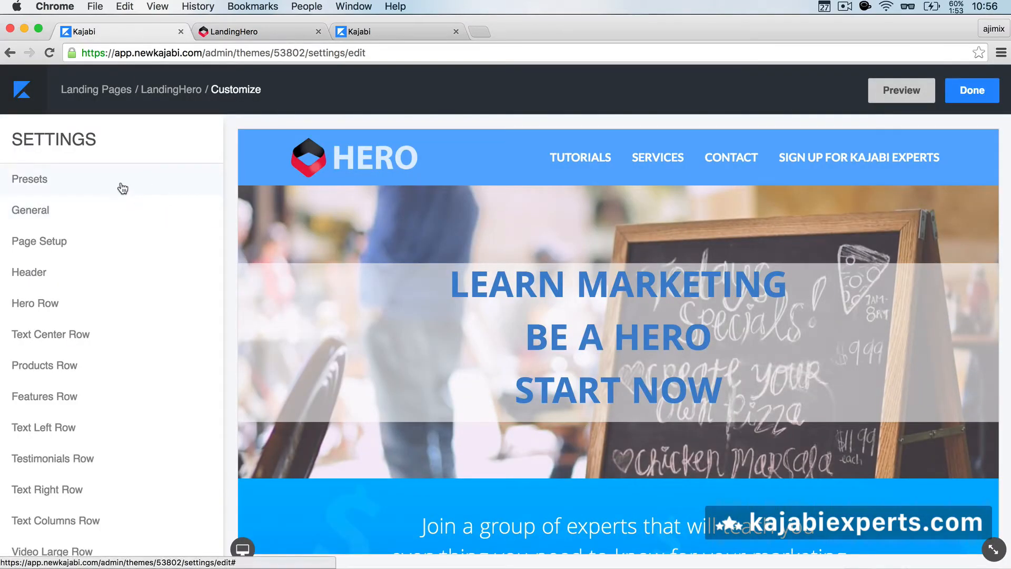
left_click(121, 186)
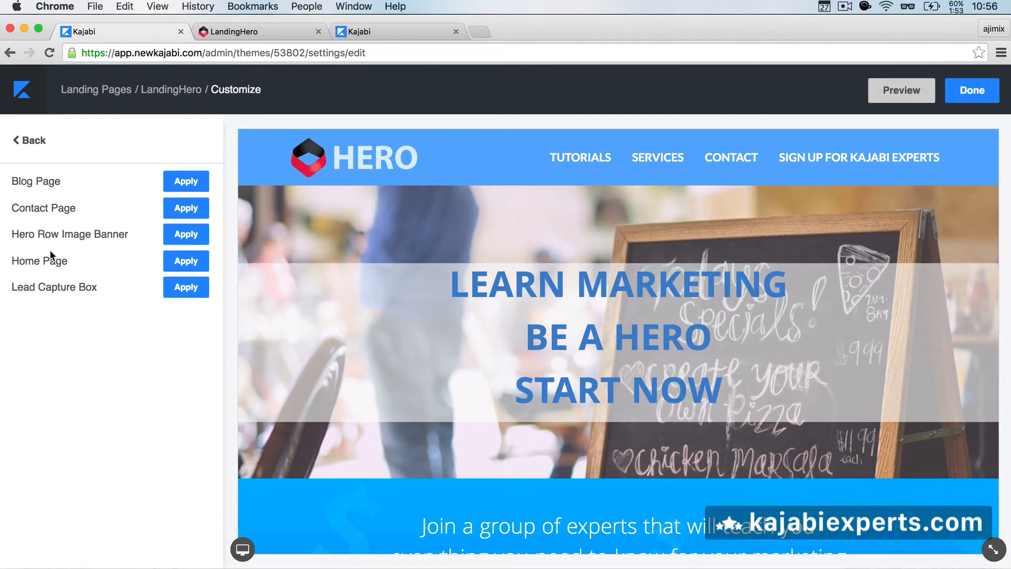
left_click(34, 142)
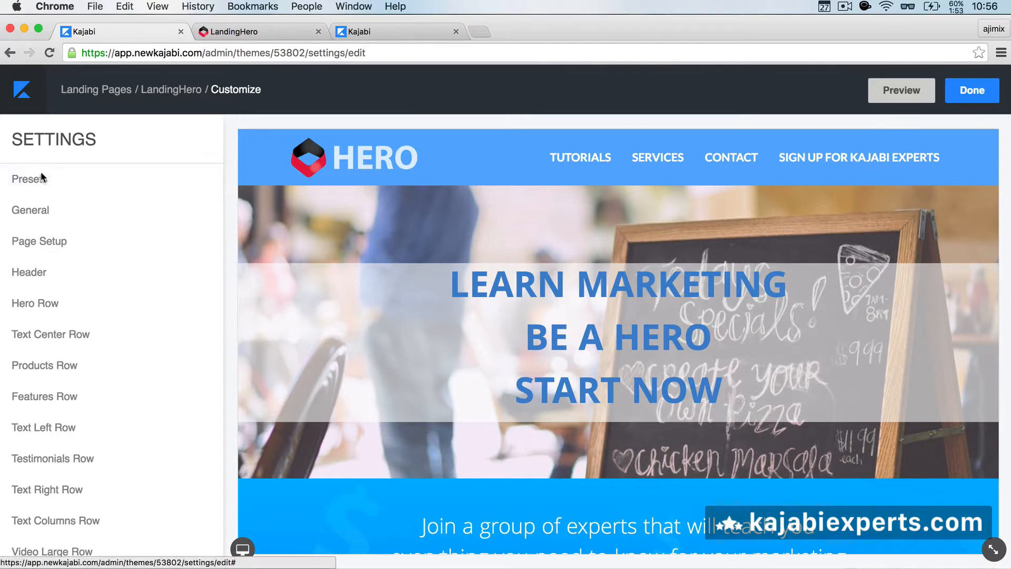
left_click(37, 217)
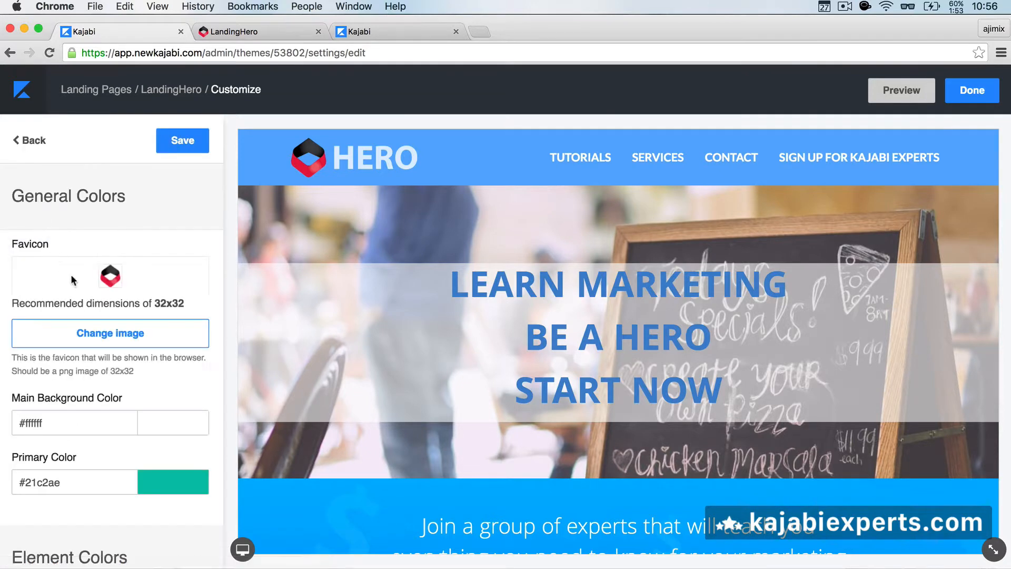
scroll(55, 280, "down", 3)
scroll(55, 280, "up", 2)
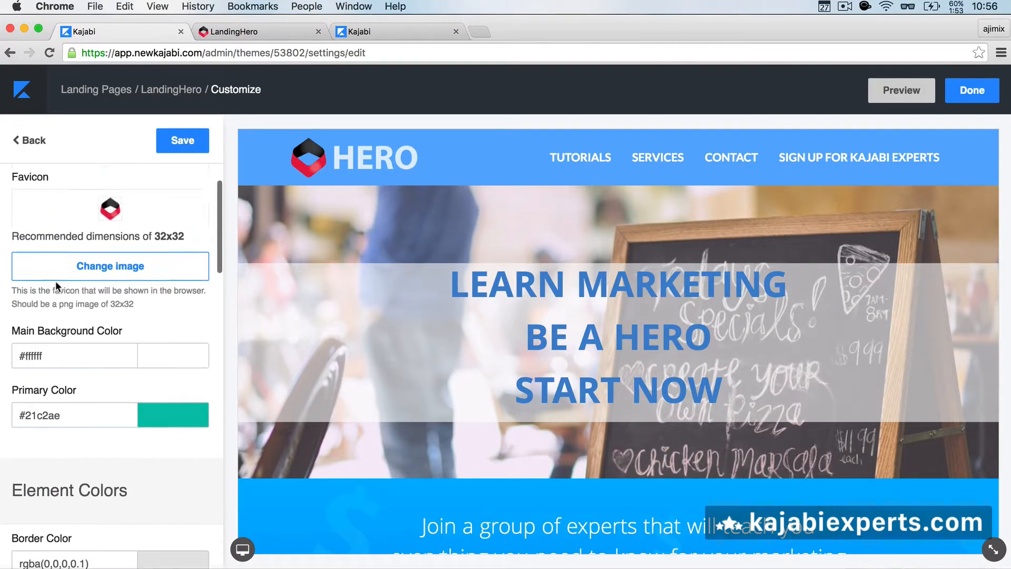
scroll(55, 280, "up", 2)
scroll(57, 280, "down", 3)
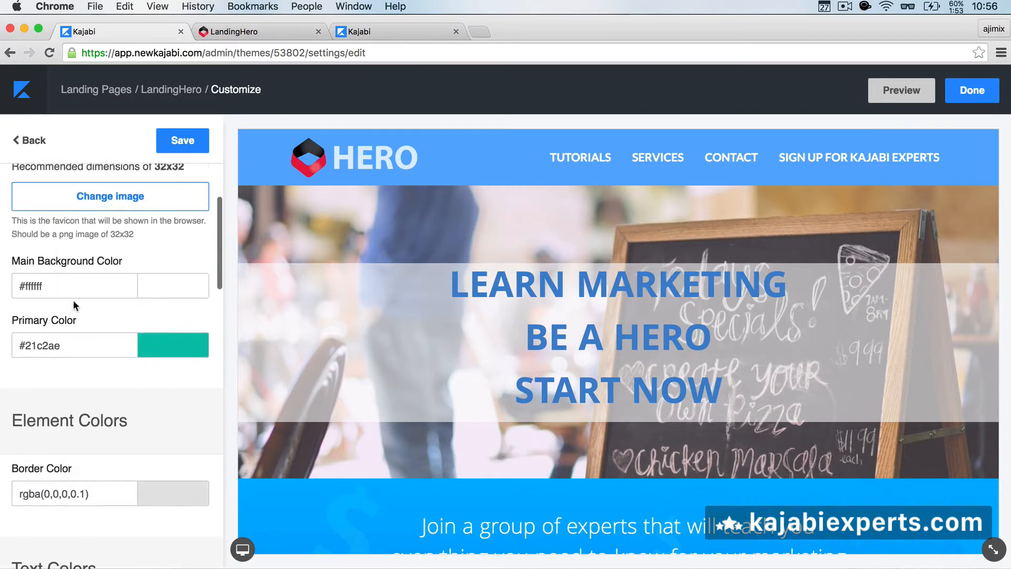
scroll(73, 299, "up", 1)
scroll(73, 299, "down", 10)
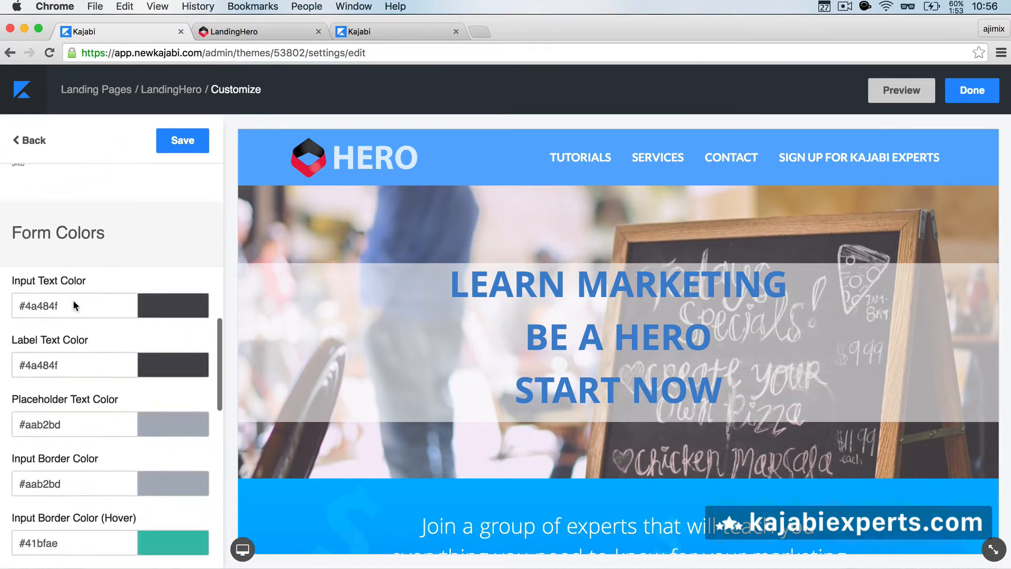
scroll(74, 301, "down", 8)
scroll(73, 300, "up", 3)
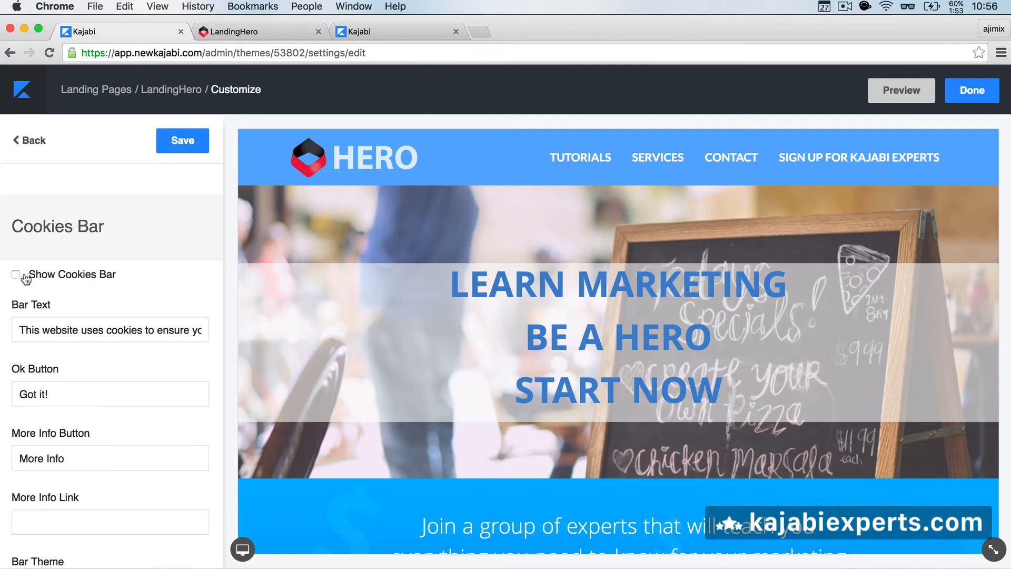
scroll(106, 298, "down", 3)
scroll(106, 298, "down", 2)
scroll(95, 321, "up", 5)
scroll(95, 321, "up", 10)
left_click(21, 141)
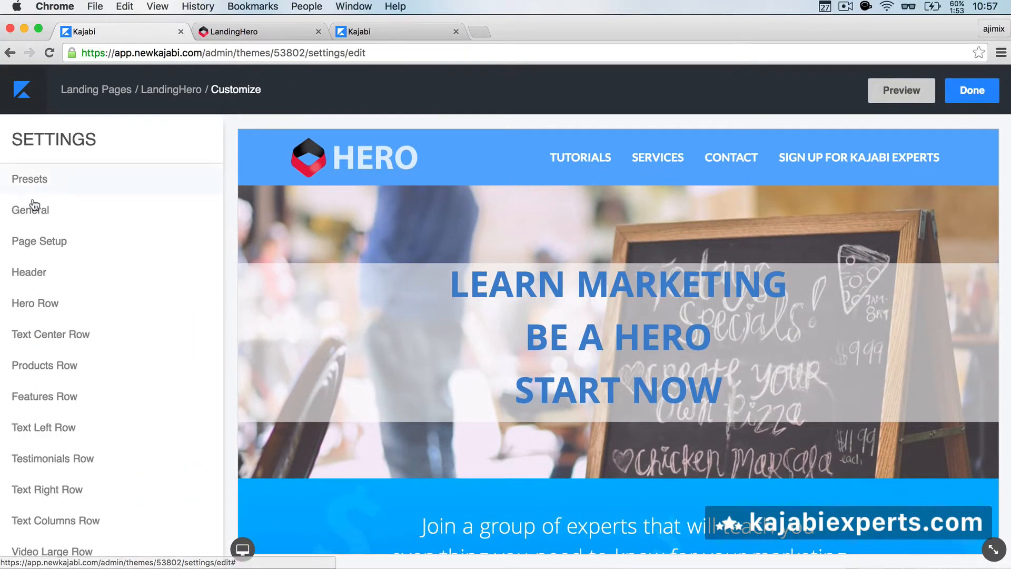
Step: Change Row 1 of the page layout from Hero Row to Products Row and save
left_click(42, 247)
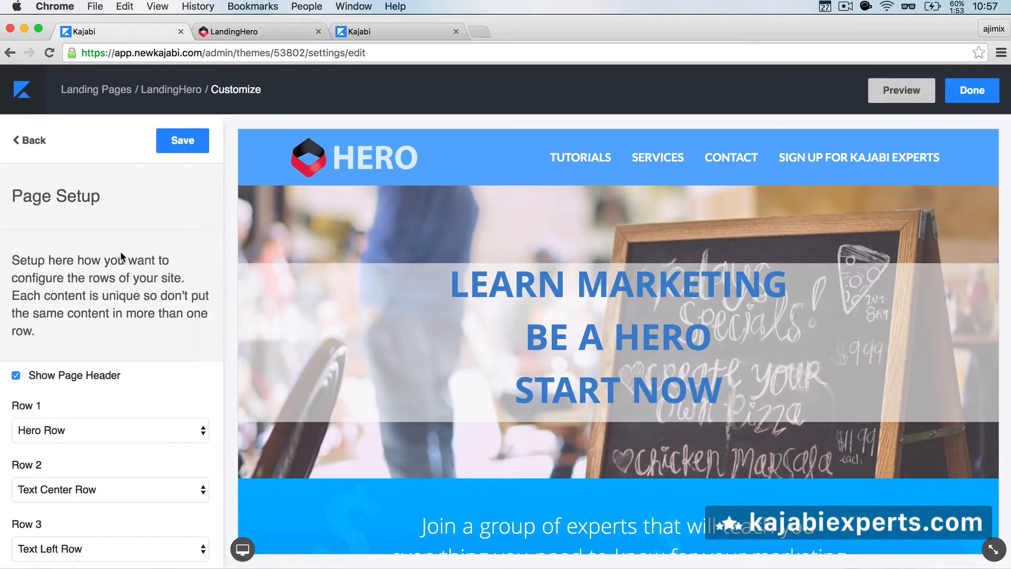
scroll(120, 253, "down", 3)
scroll(121, 254, "down", 2)
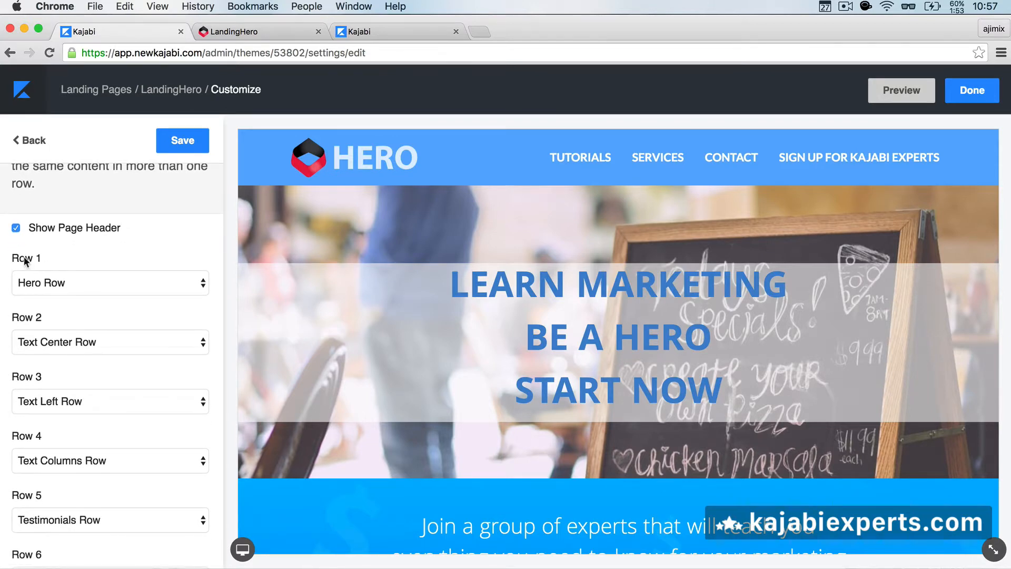
scroll(74, 342, "down", 1)
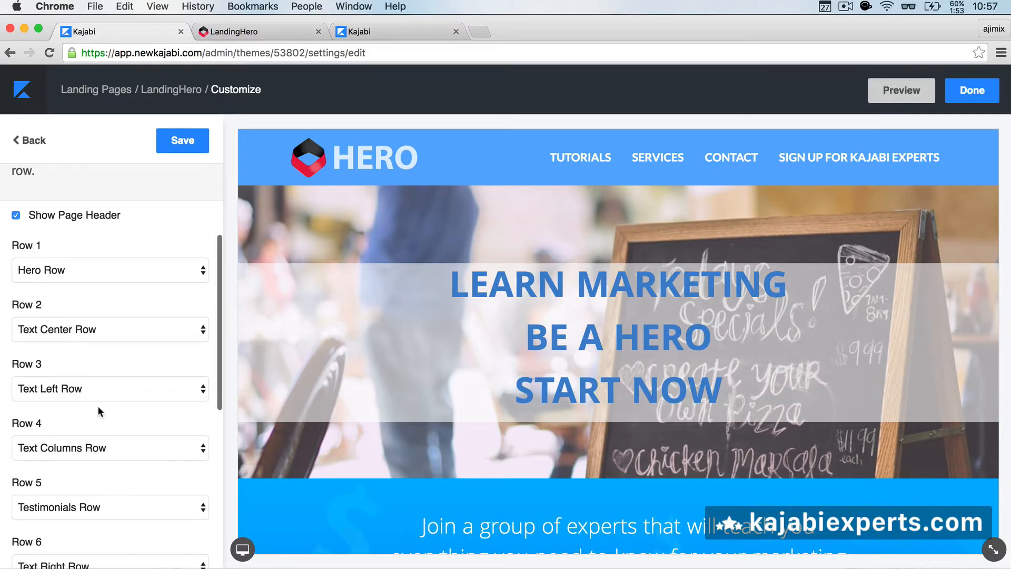
scroll(98, 408, "down", 10)
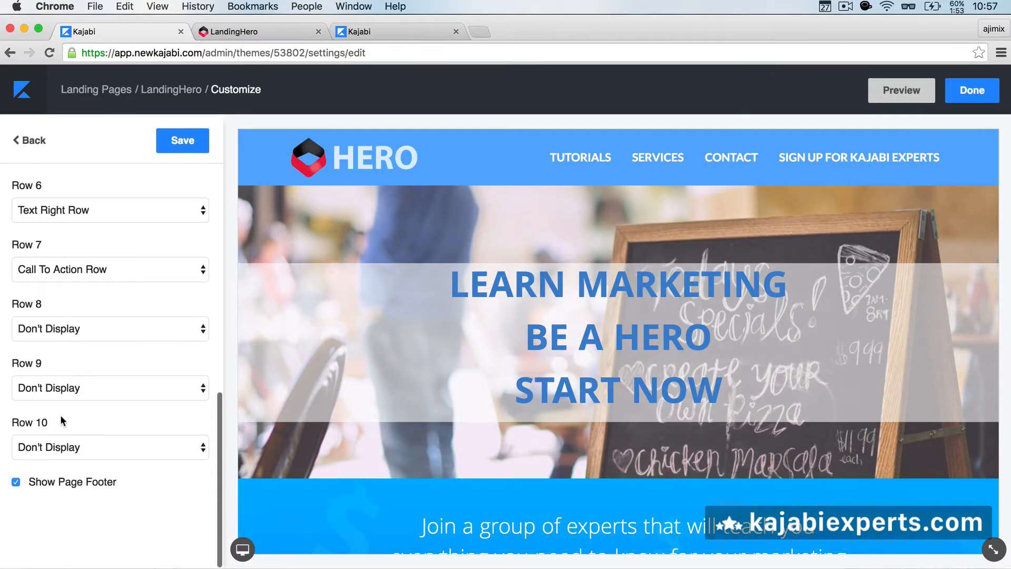
scroll(75, 398, "up", 10)
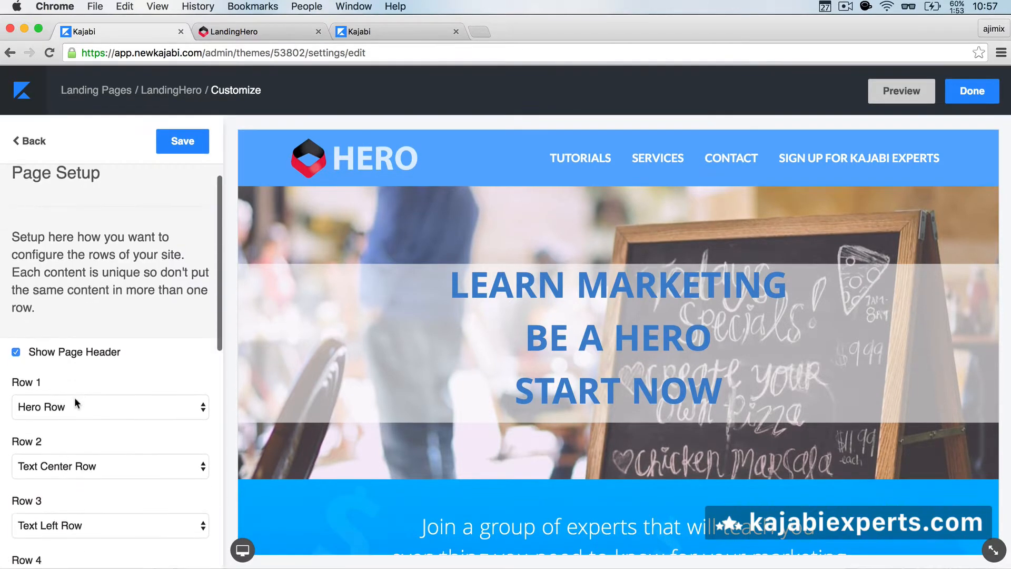
scroll(75, 397, "down", 5)
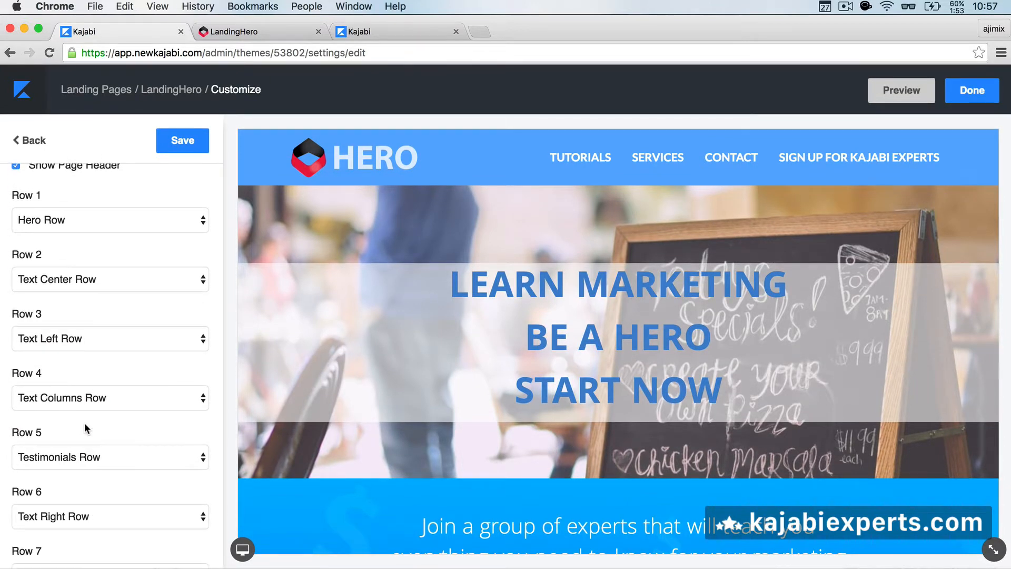
left_click(102, 224)
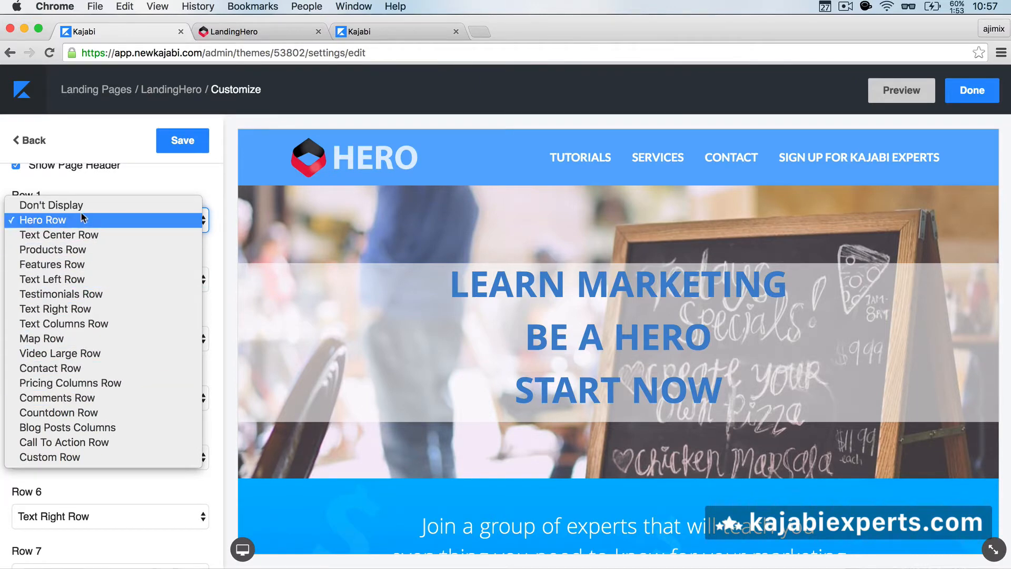
left_click(104, 185)
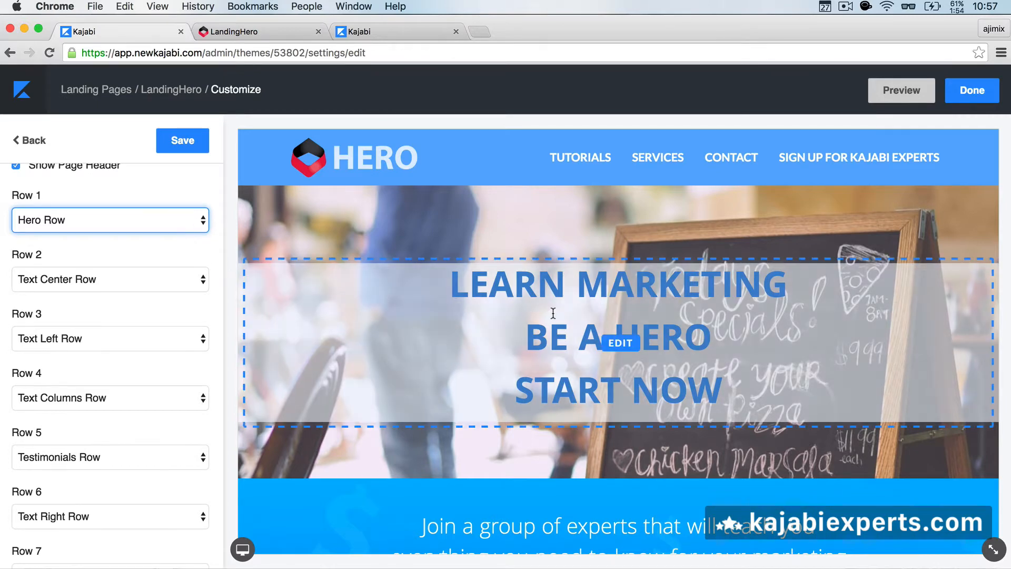
left_click(182, 222)
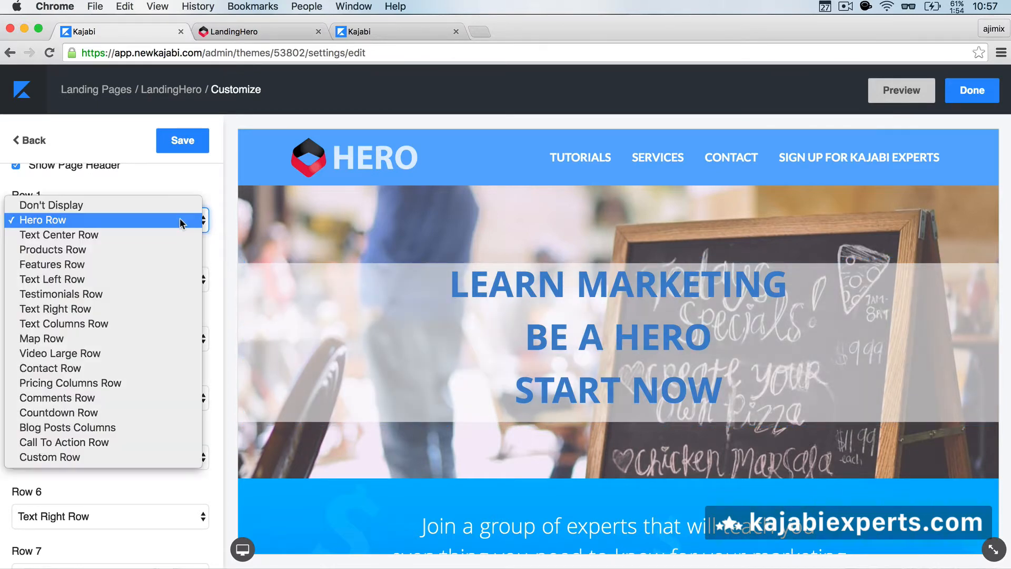
left_click(151, 250)
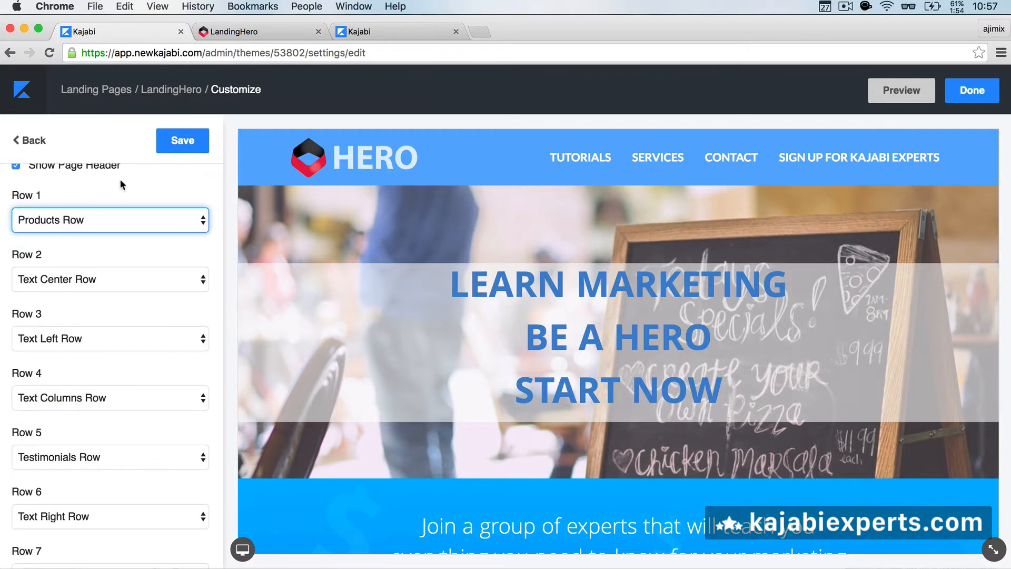
left_click(167, 143)
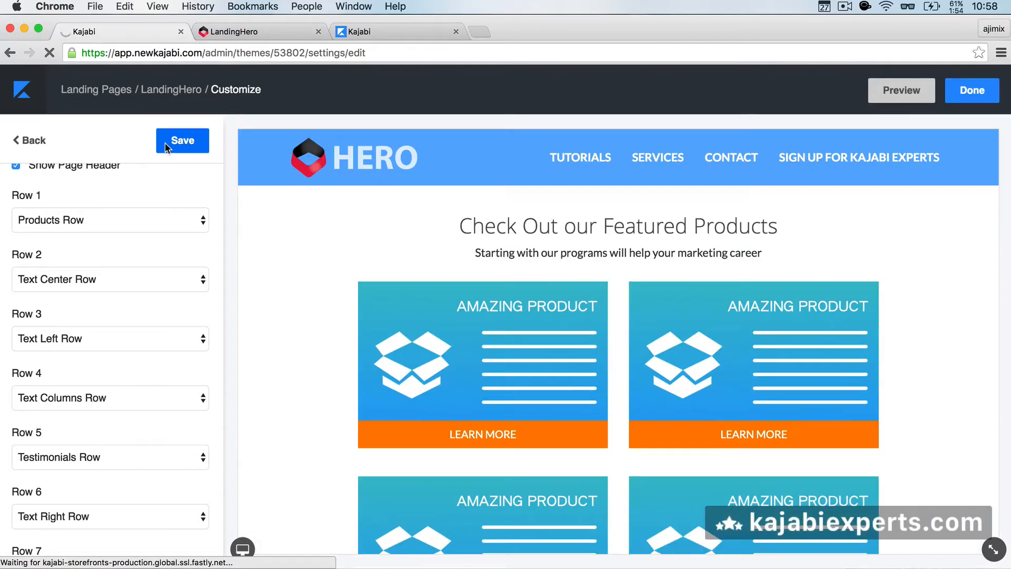
left_click(248, 31)
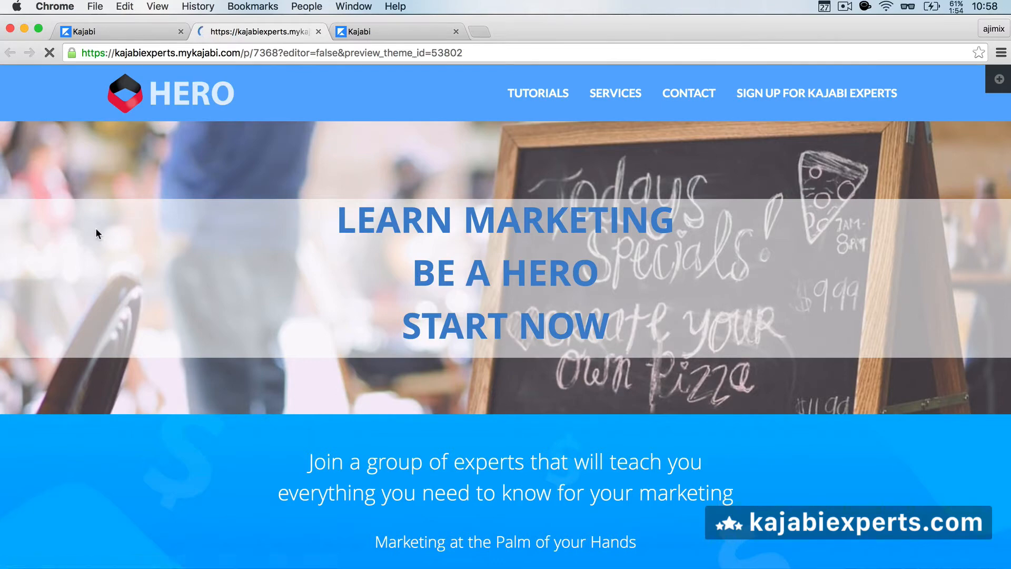
scroll(223, 270, "down", 15)
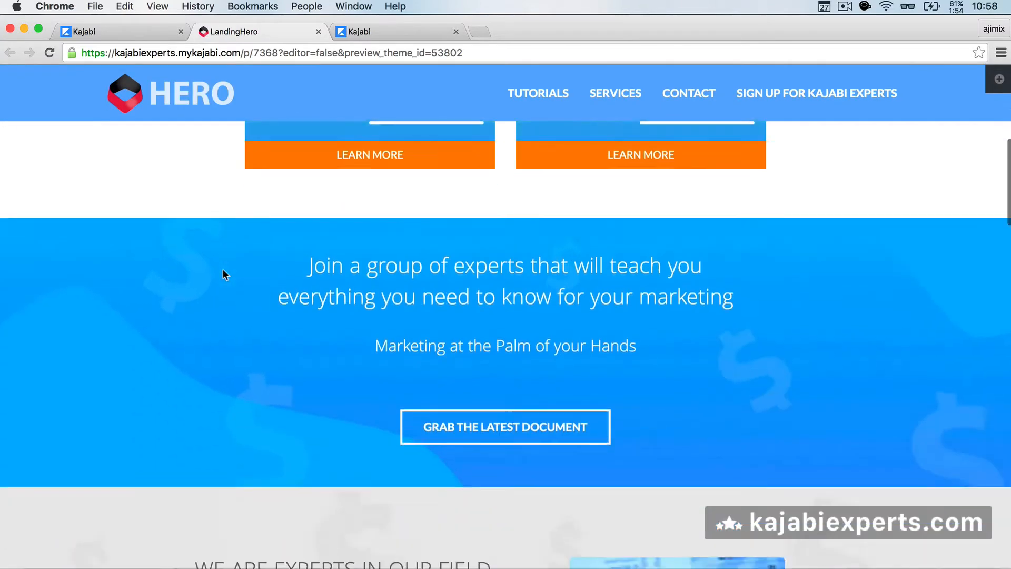
scroll(223, 270, "up", 15)
scroll(223, 269, "down", 2)
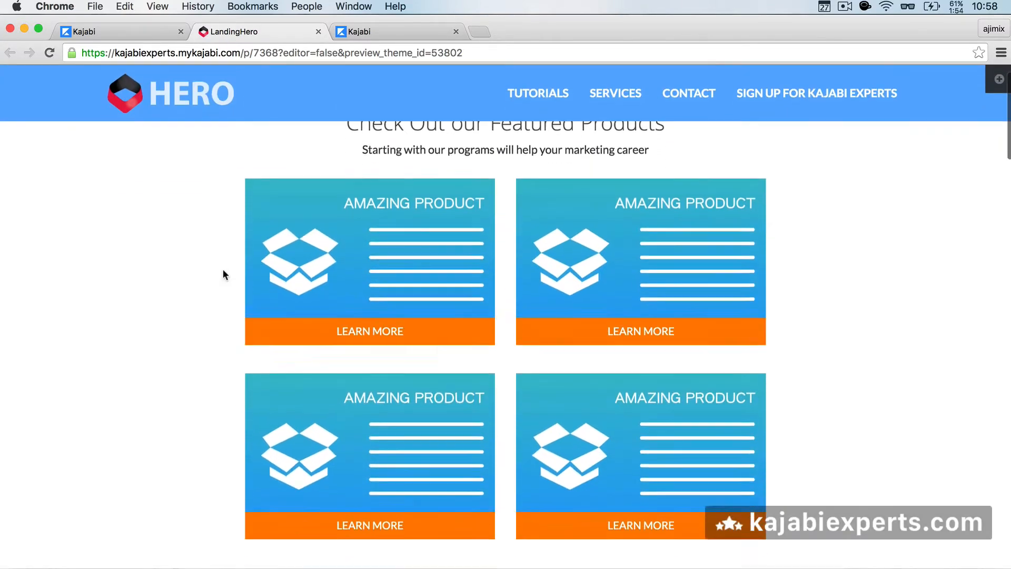
scroll(223, 269, "down", 20)
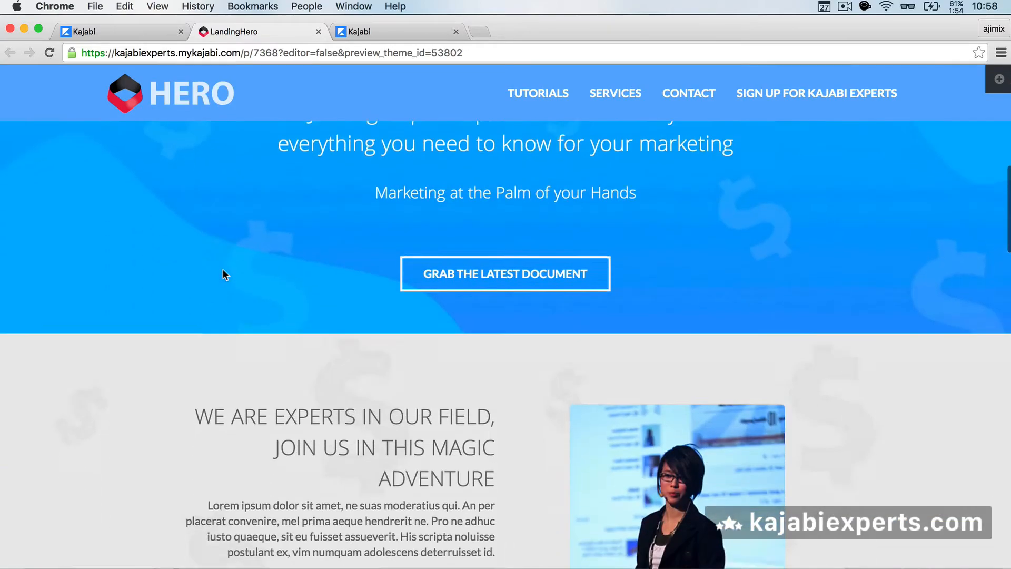
scroll(223, 271, "down", 15)
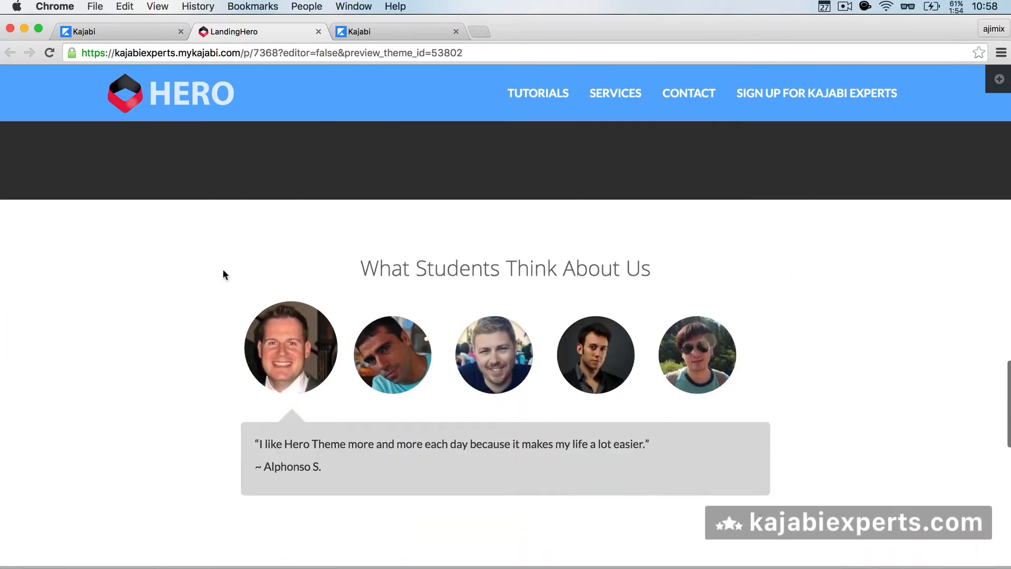
scroll(226, 274, "up", 10)
scroll(223, 273, "up", 3)
scroll(221, 273, "down", 3)
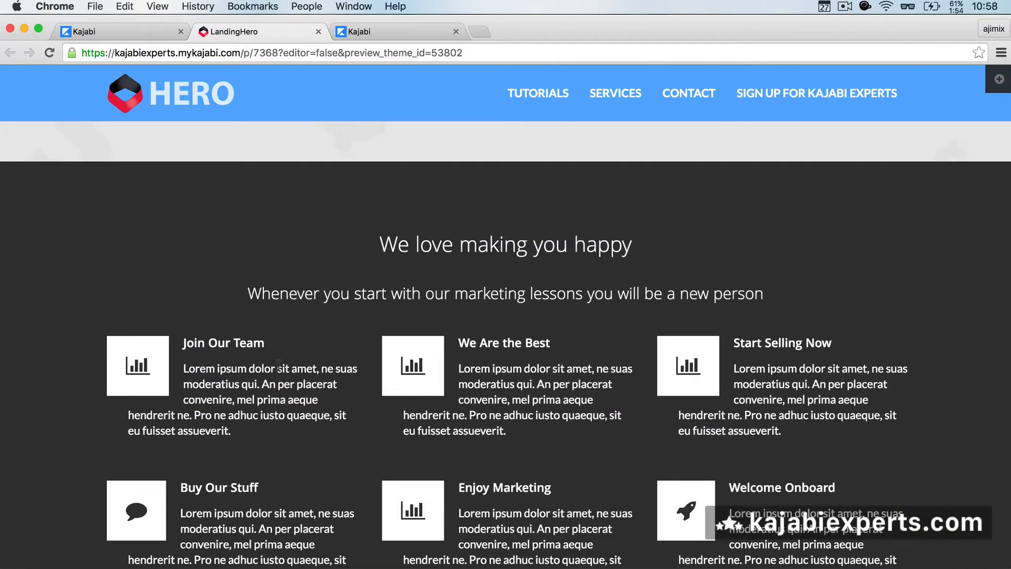
scroll(278, 365, "up", 2)
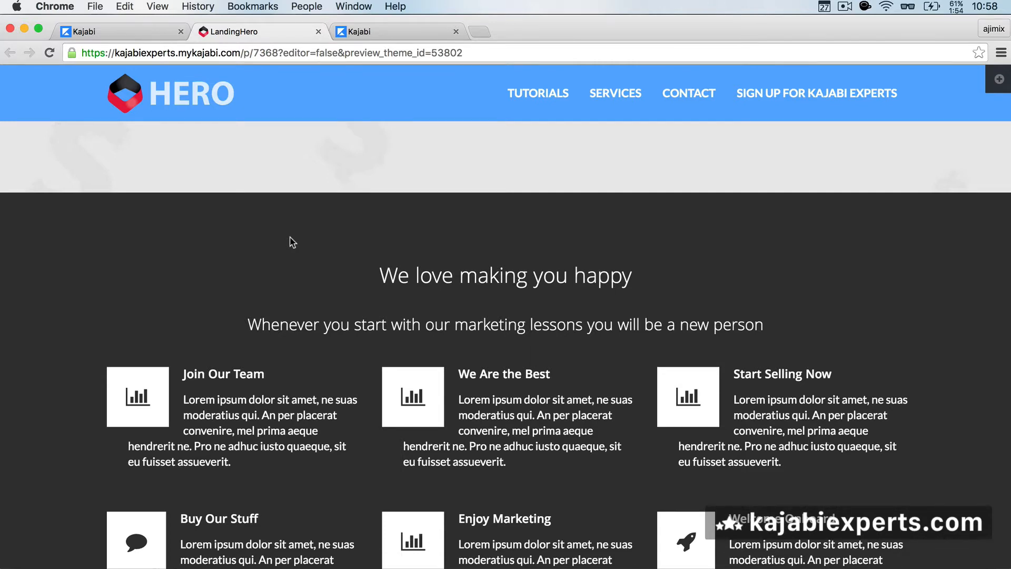
scroll(478, 430, "down", 3)
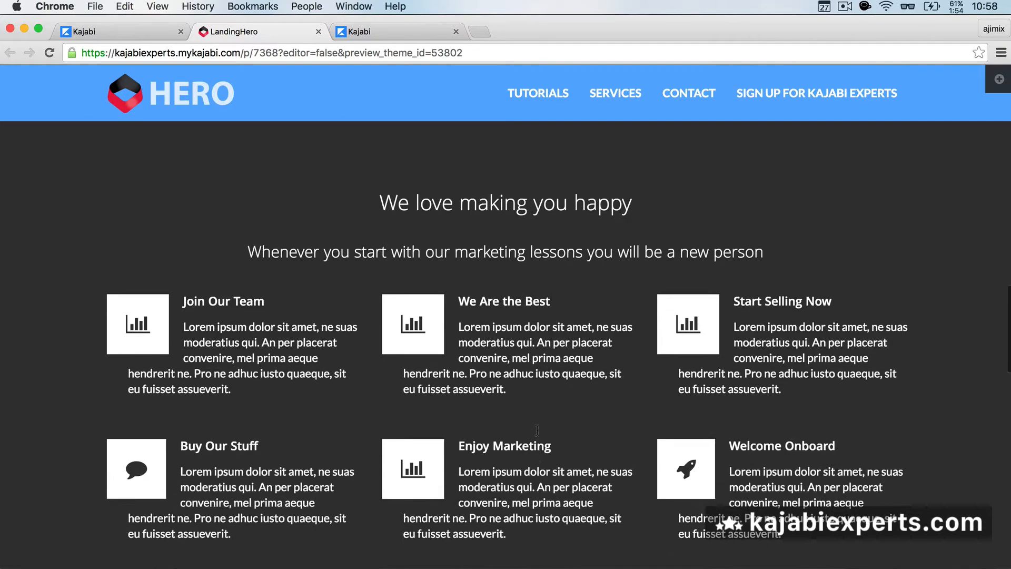
scroll(536, 429, "up", 1)
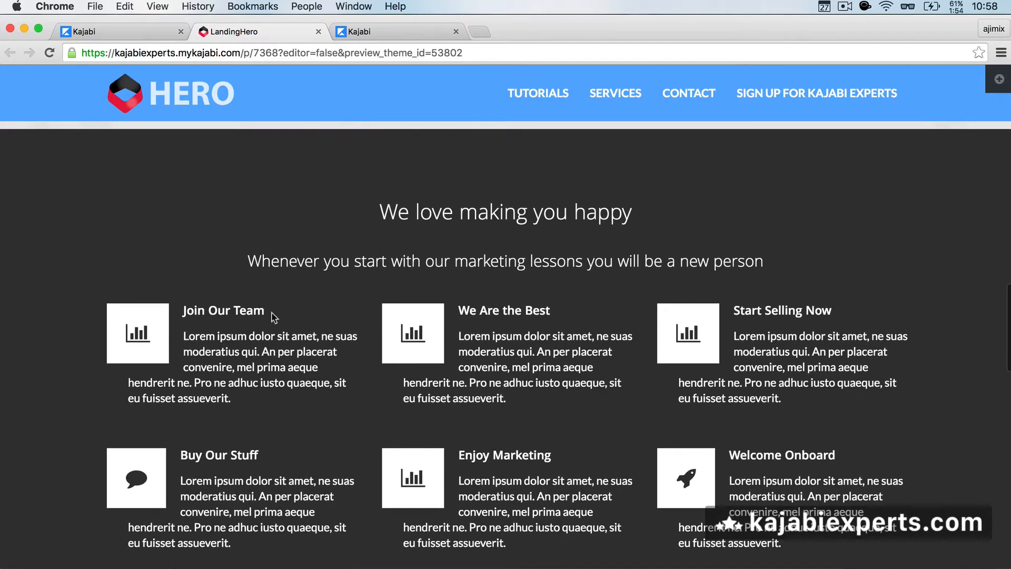
left_click(156, 30)
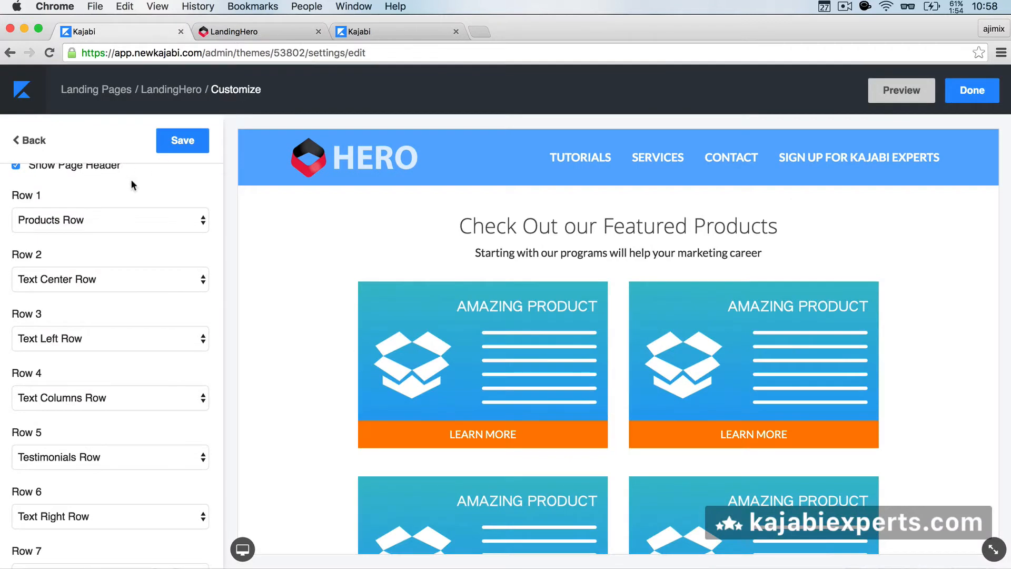
Step: Set Rows 1–4 to Text Columns, Call To Action, Testimonials and Video Large
scroll(96, 213, "up", 1)
left_click(82, 230)
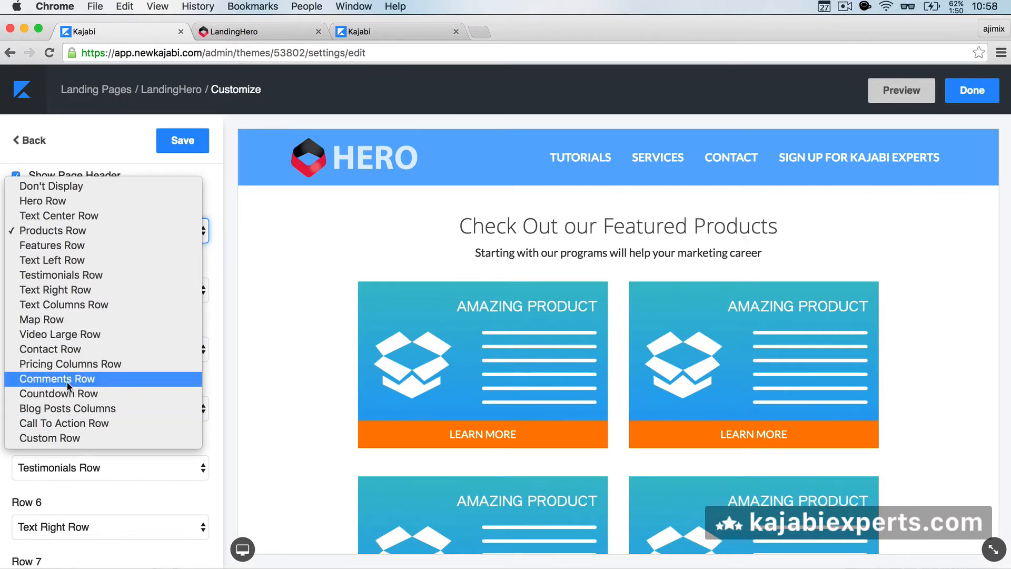
left_click(71, 306)
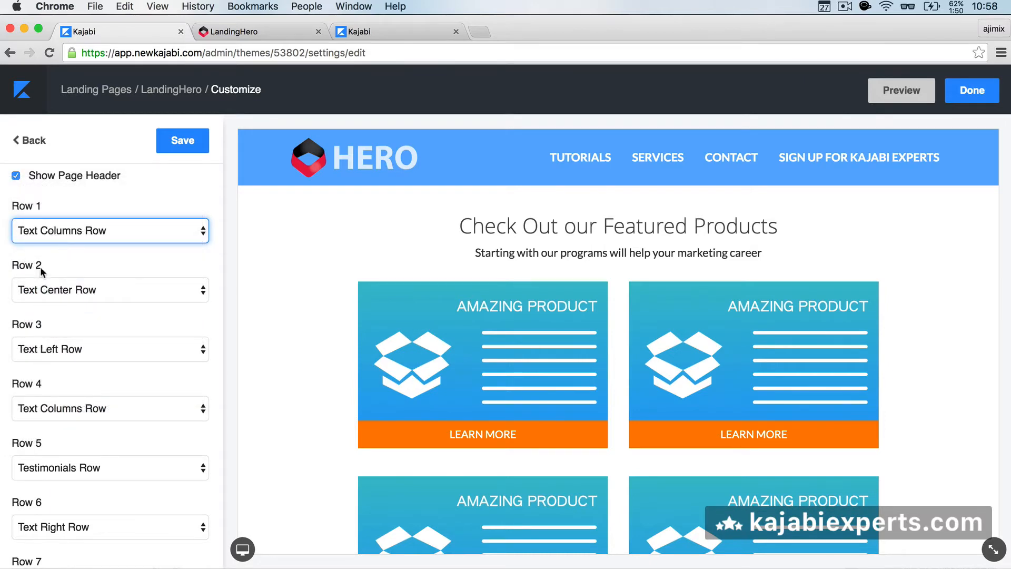
left_click(65, 291)
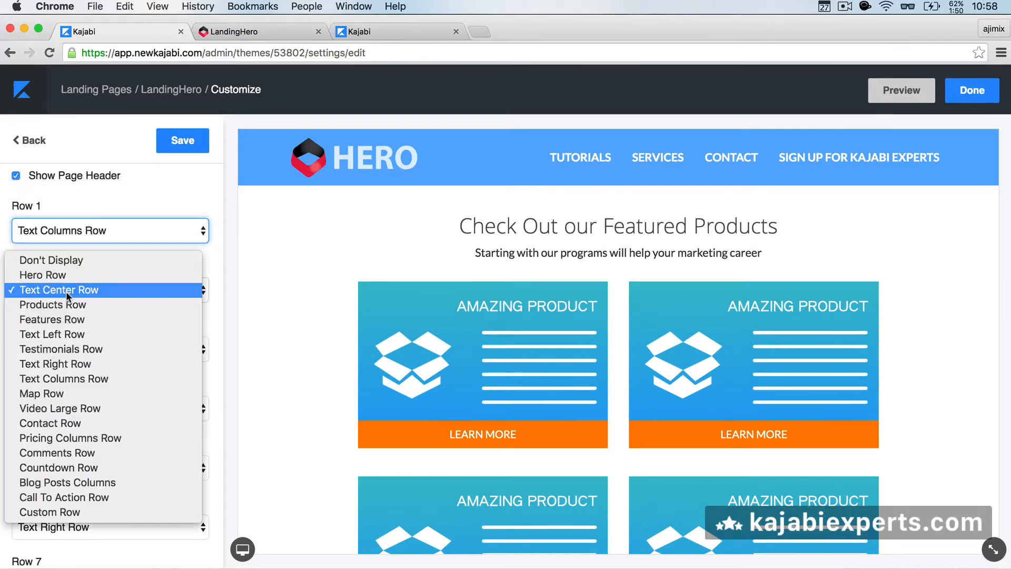
left_click(59, 497)
left_click(61, 349)
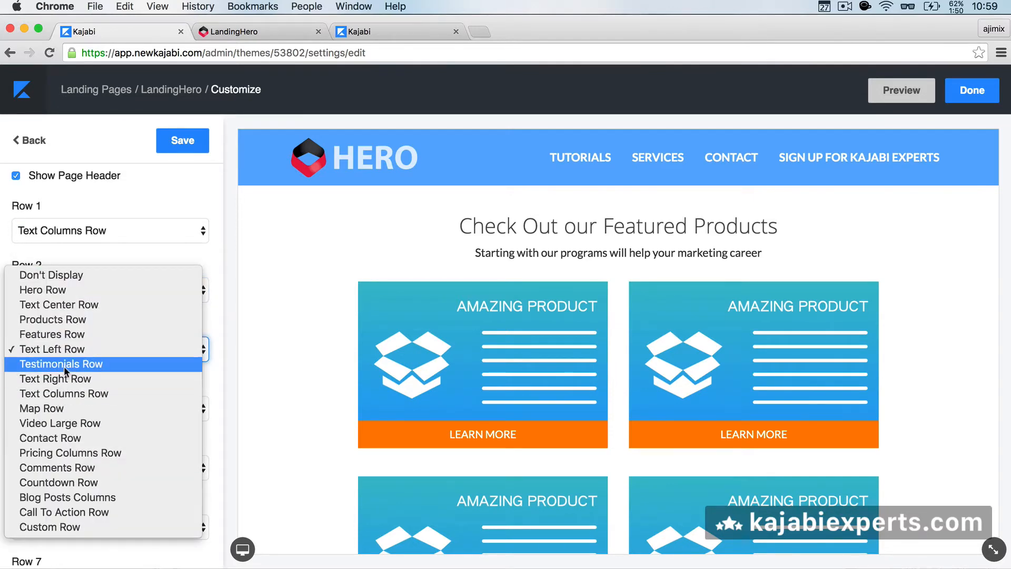
left_click(65, 365)
left_click(65, 412)
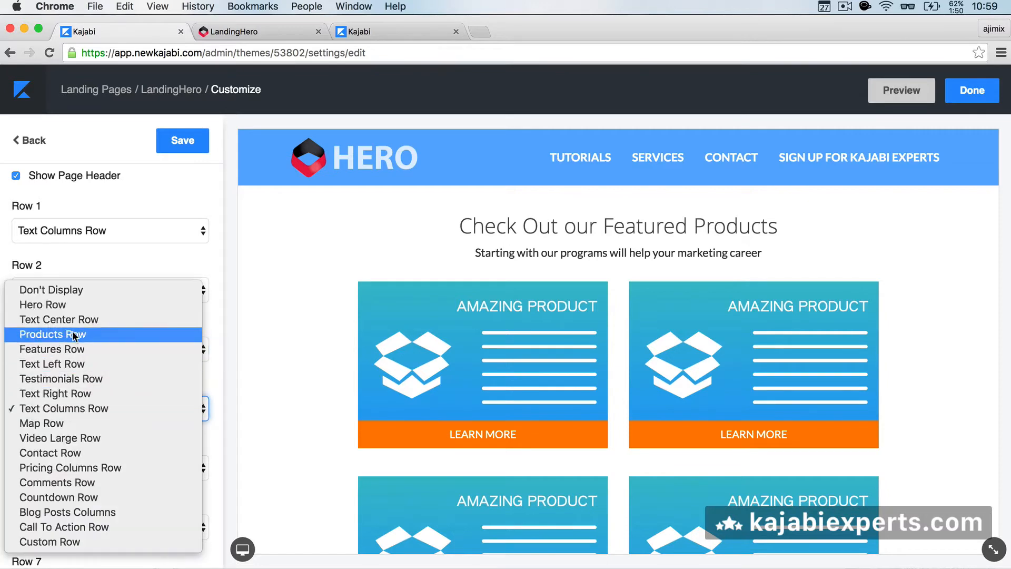
left_click(78, 439)
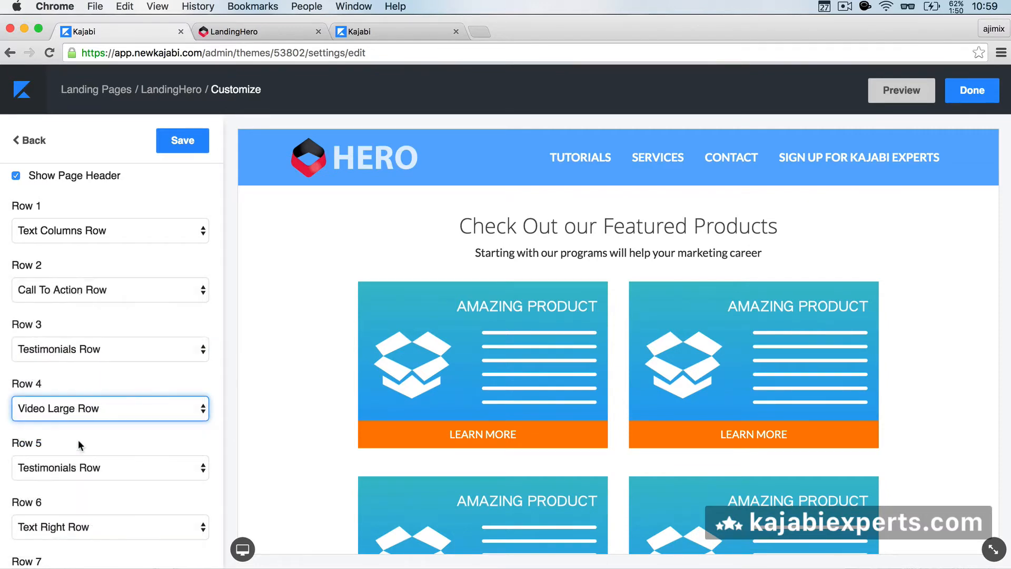
Step: Set Rows 5, 6 and 7 to Don't Display and save the layout
left_click(72, 467)
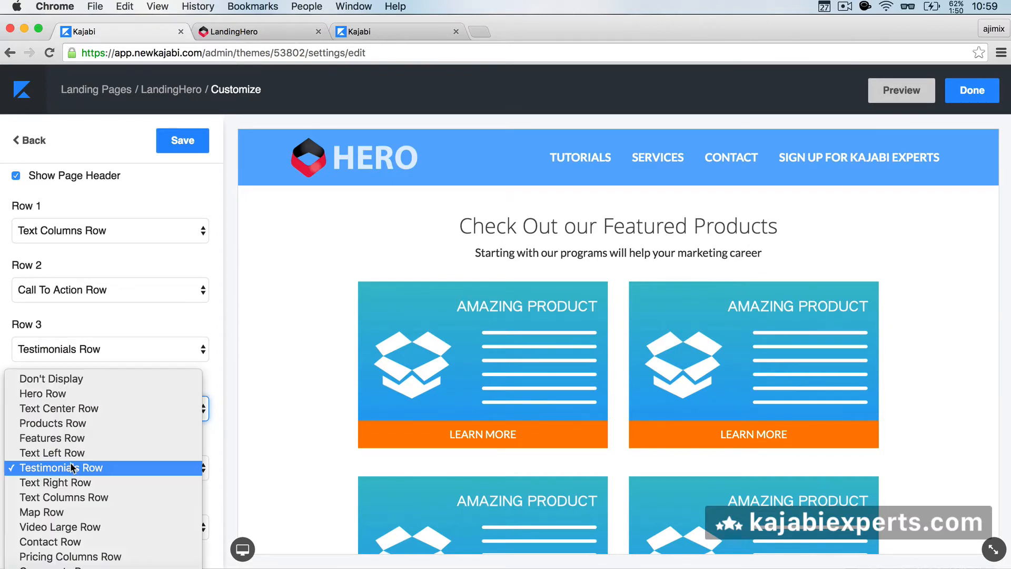
left_click(68, 380)
scroll(53, 445, "down", 4)
left_click(62, 422)
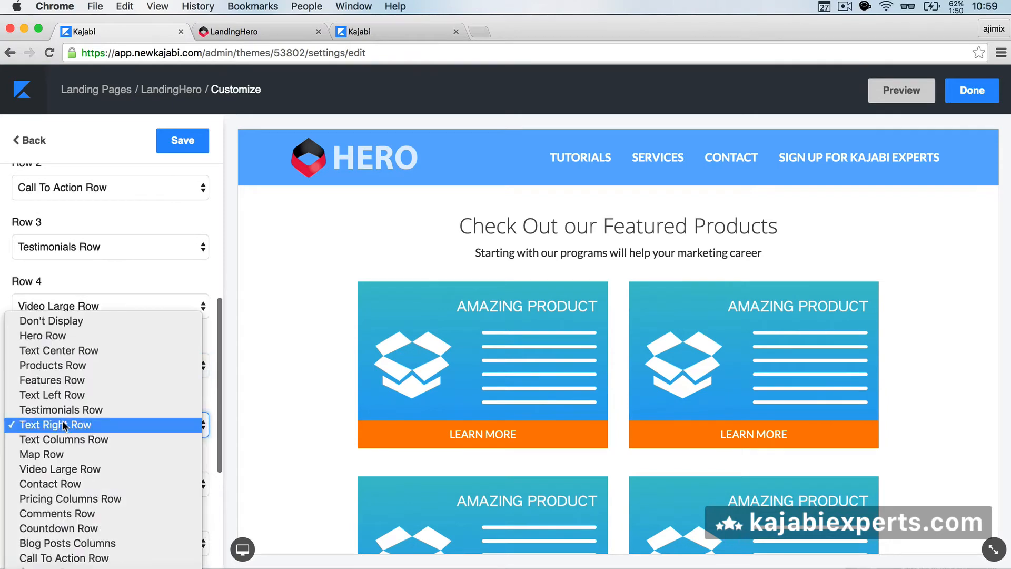
left_click(70, 318)
scroll(49, 456, "down", 2)
left_click(59, 415)
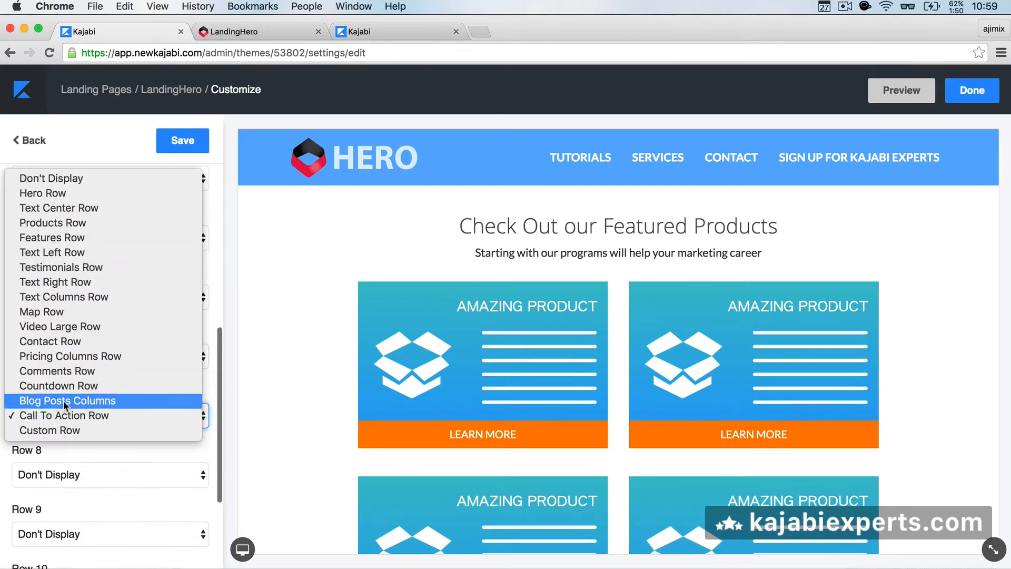
left_click(91, 179)
scroll(43, 489, "down", 3)
scroll(44, 489, "up", 3)
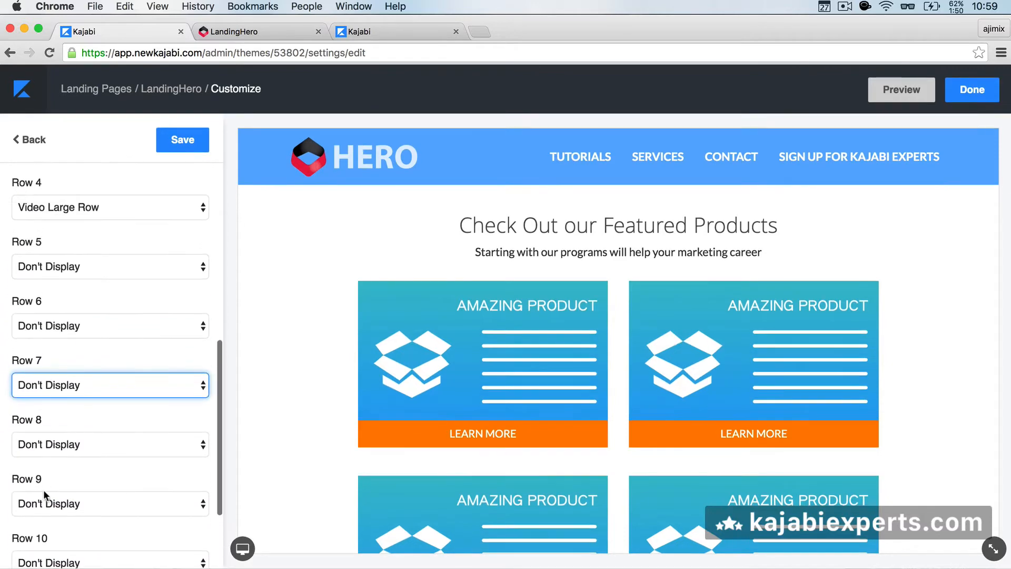
left_click(179, 141)
Step: Reload the live page and review its text columns, 24-hour price call to action, testimonials and video
left_click(225, 32)
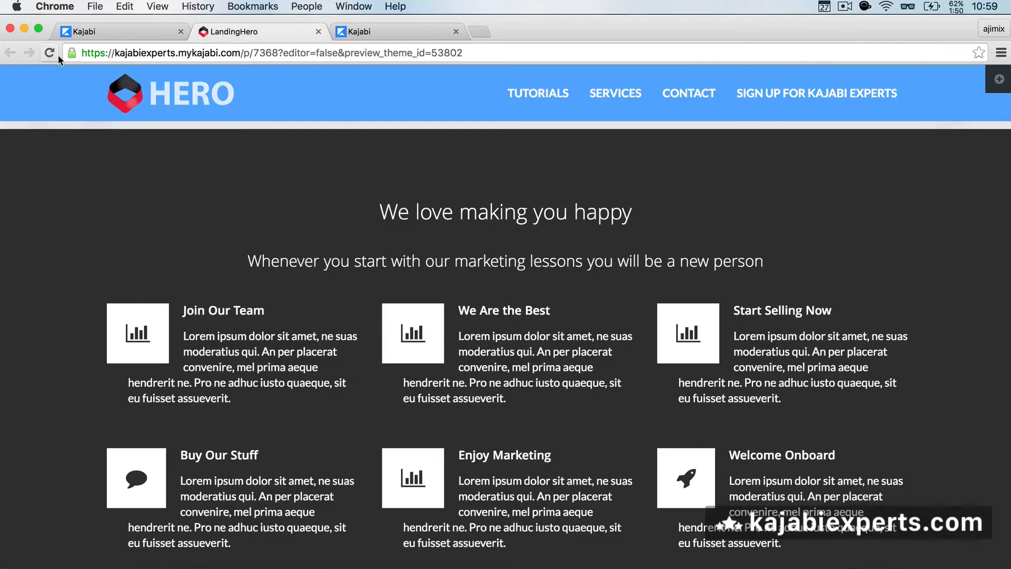
left_click(104, 31)
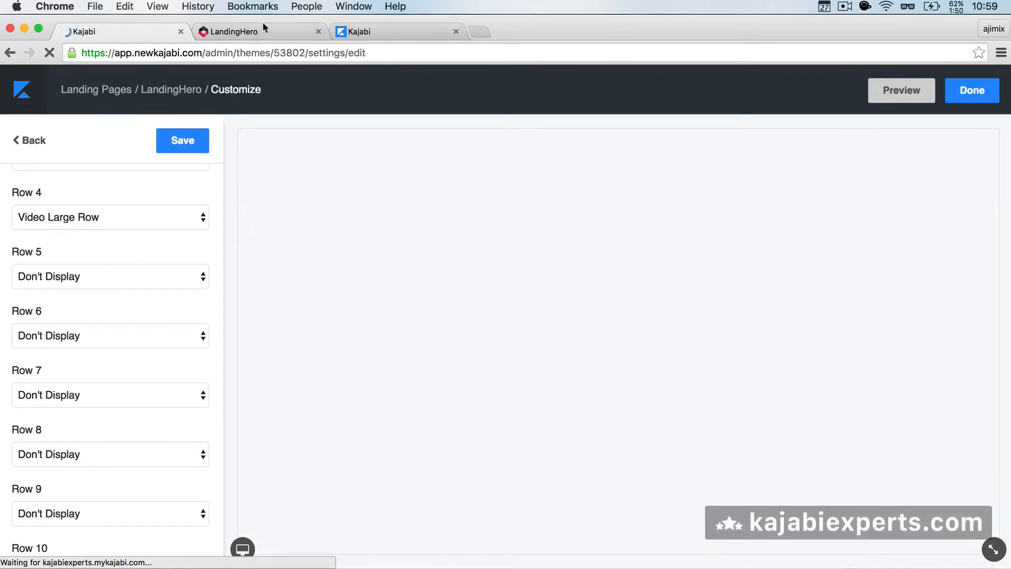
left_click(237, 33)
left_click(52, 52)
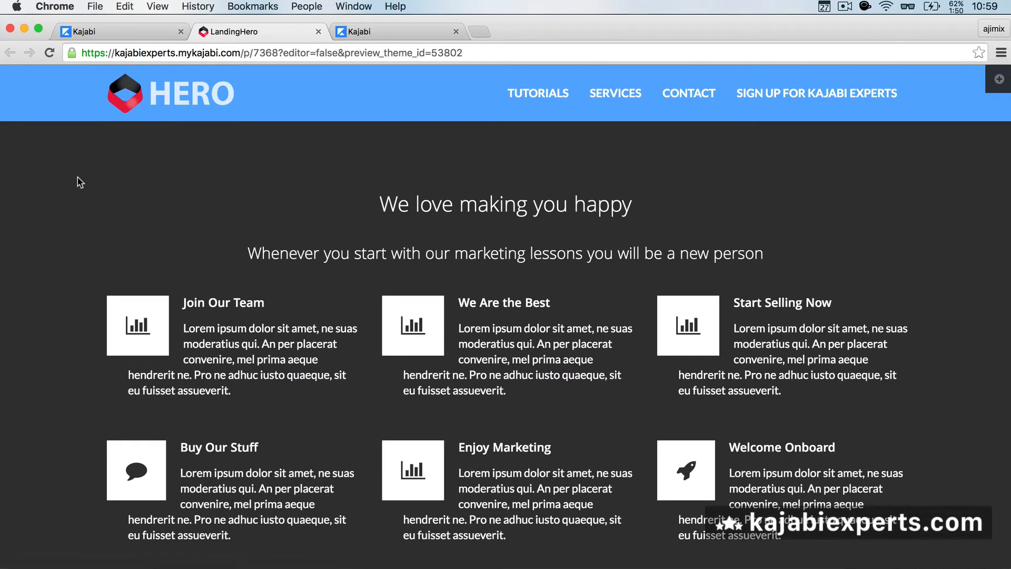
scroll(77, 178, "up", 2)
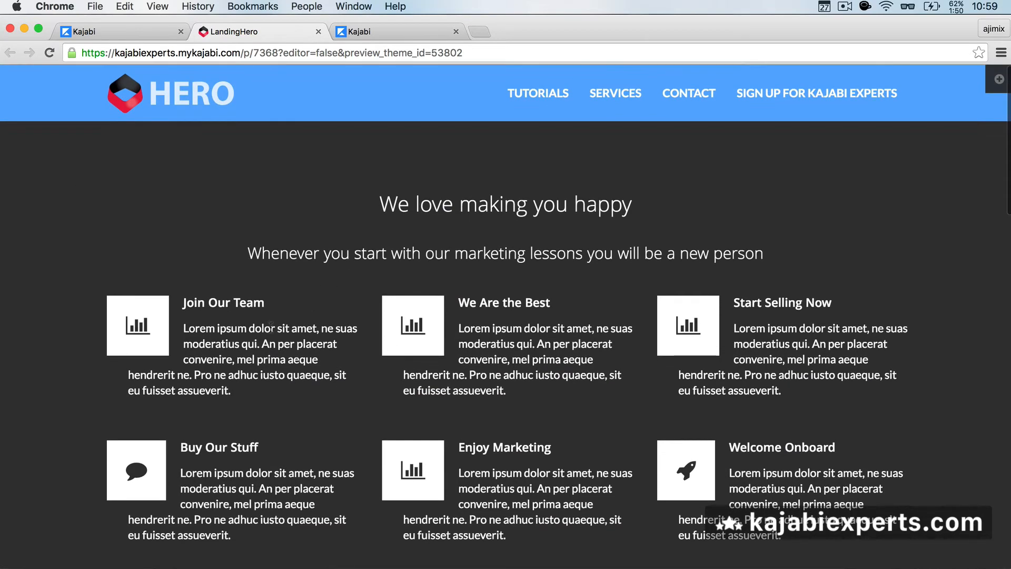
scroll(460, 291, "down", 10)
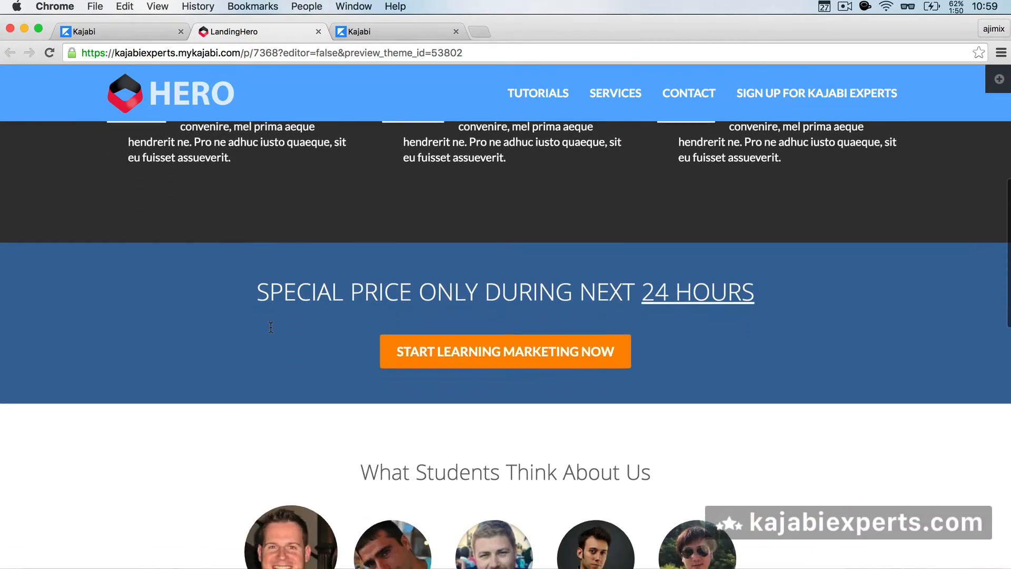
scroll(235, 361, "down", 10)
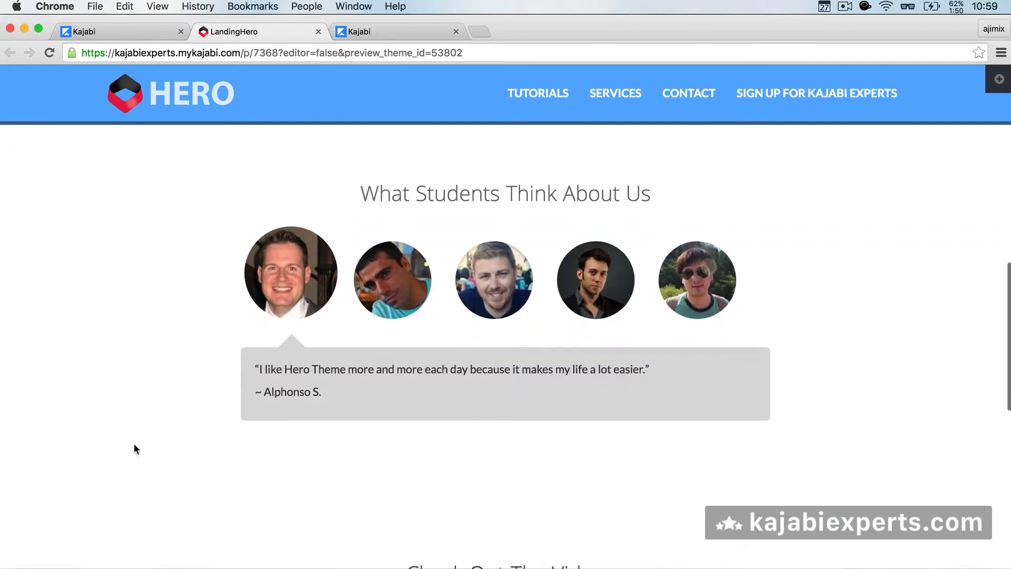
scroll(133, 444, "down", 12)
scroll(170, 396, "down", 4)
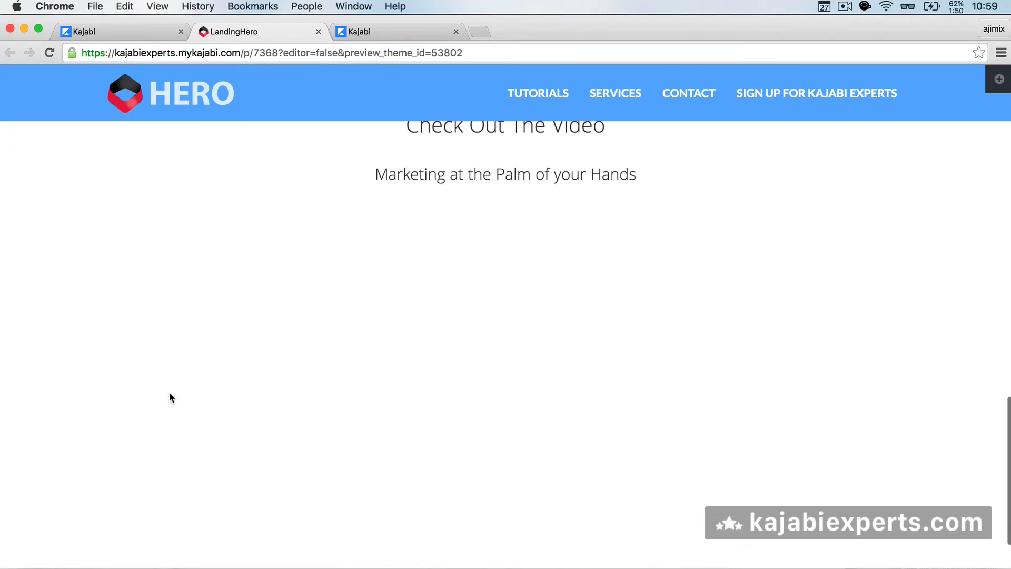
scroll(481, 376, "down", 3)
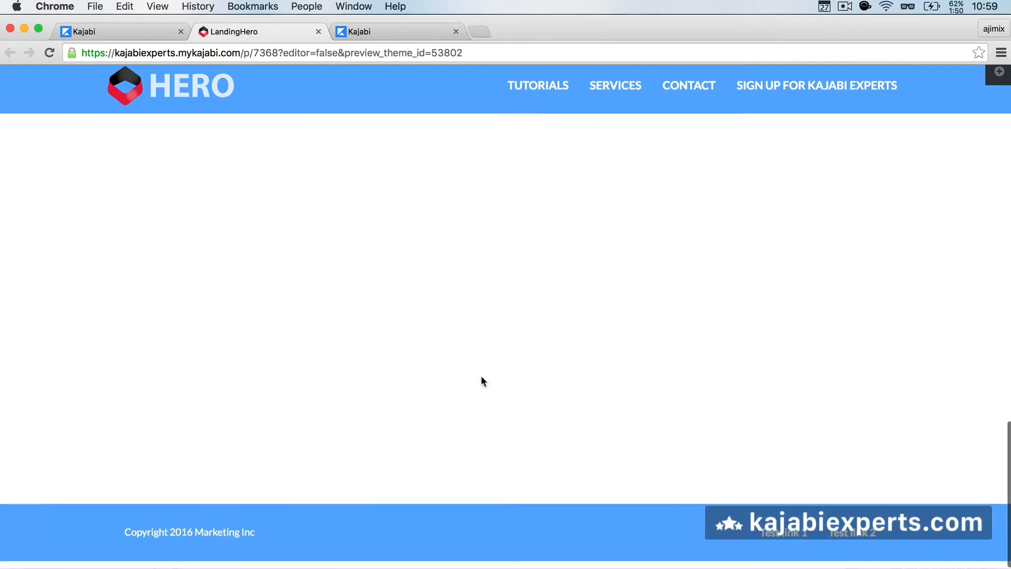
scroll(482, 376, "up", 3)
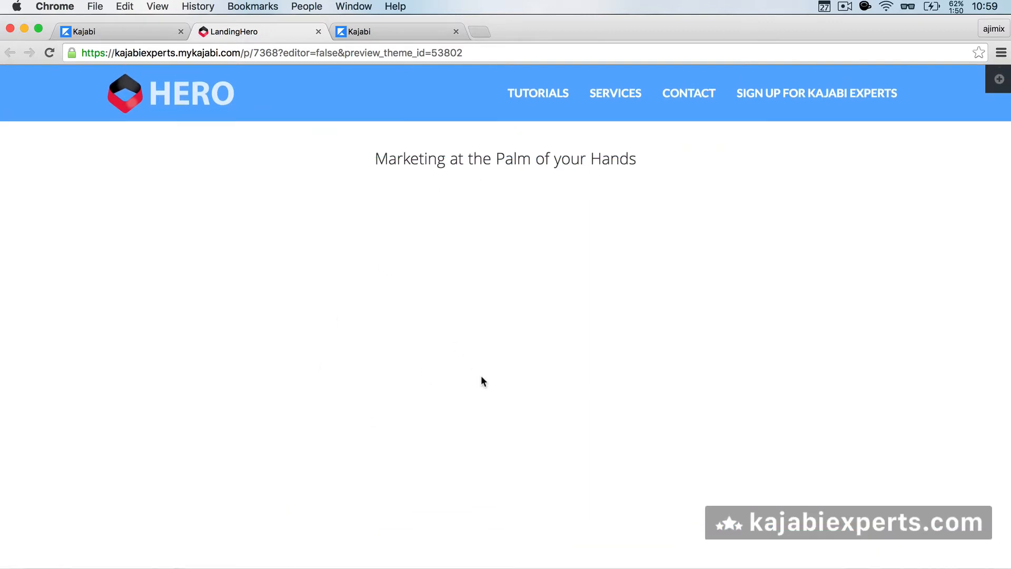
scroll(482, 382, "up", 10)
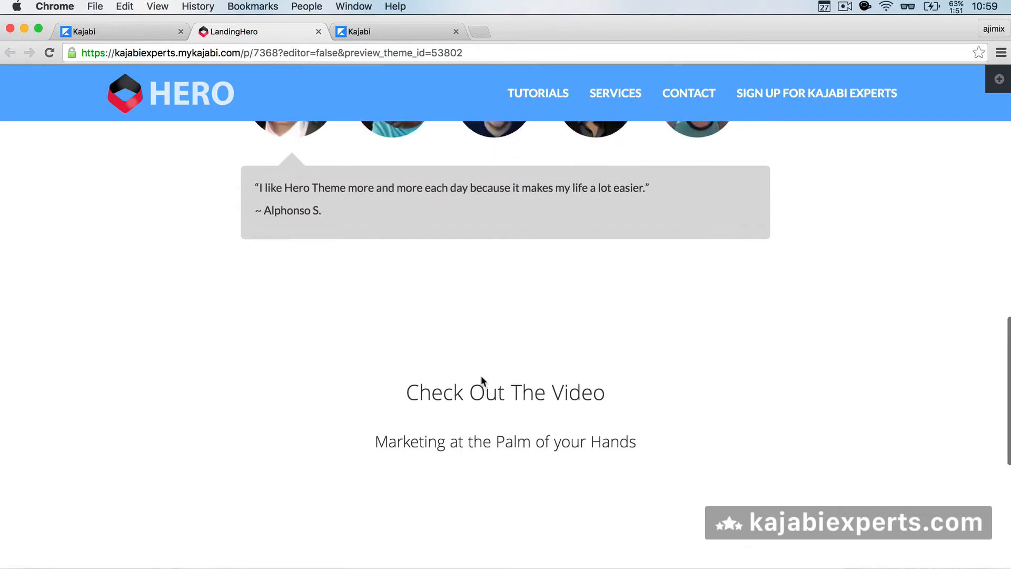
scroll(481, 379, "down", 5)
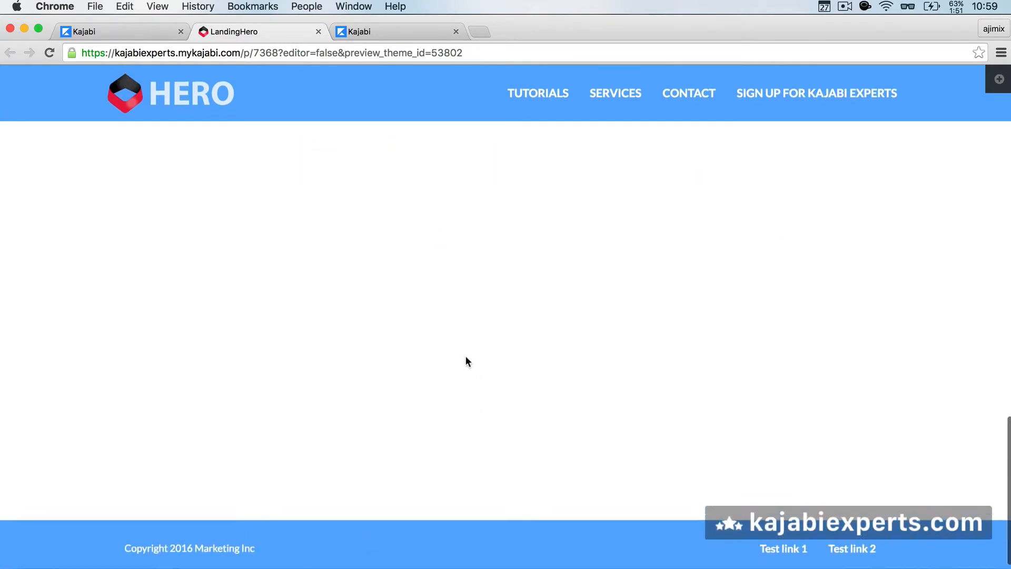
scroll(465, 356, "up", 10)
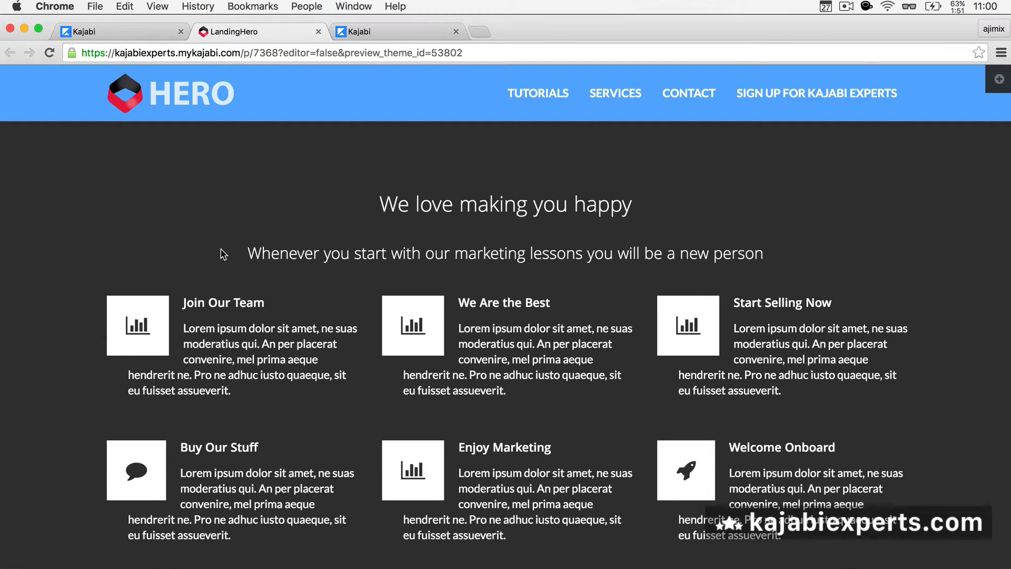
Step: Reapply the Home Page preset, accepting the theme settings override
left_click(135, 31)
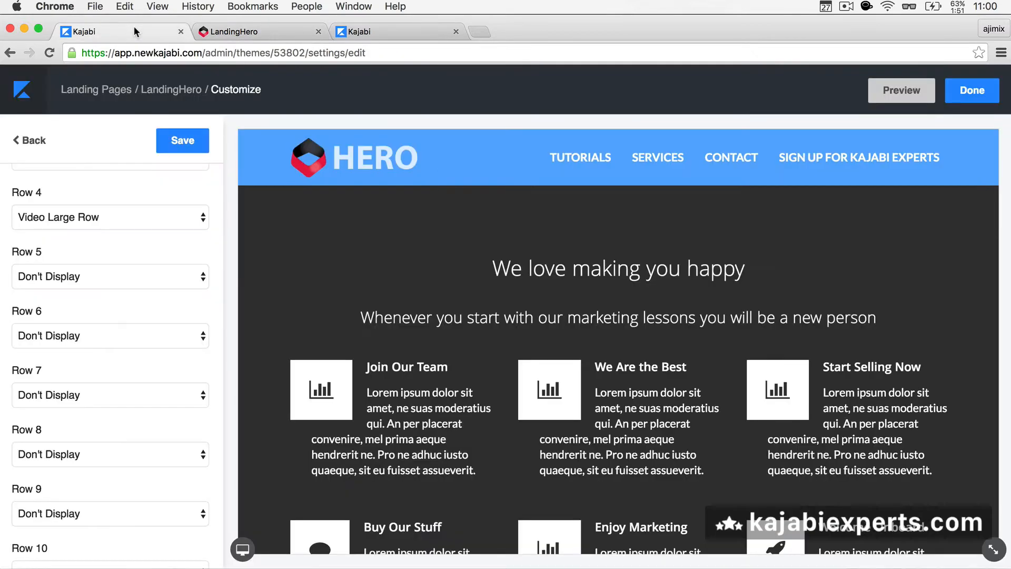
scroll(113, 265, "up", 8)
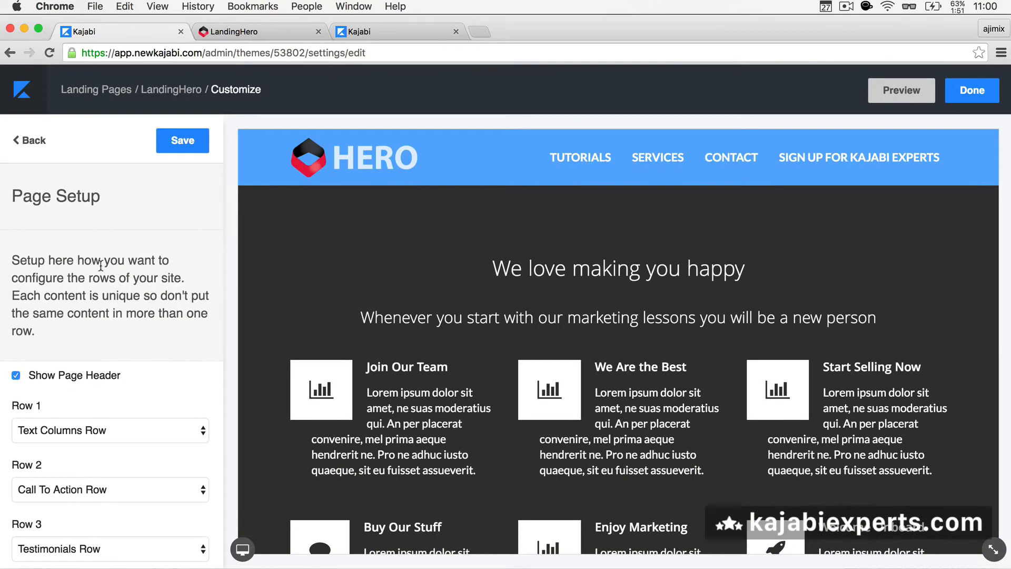
left_click(33, 140)
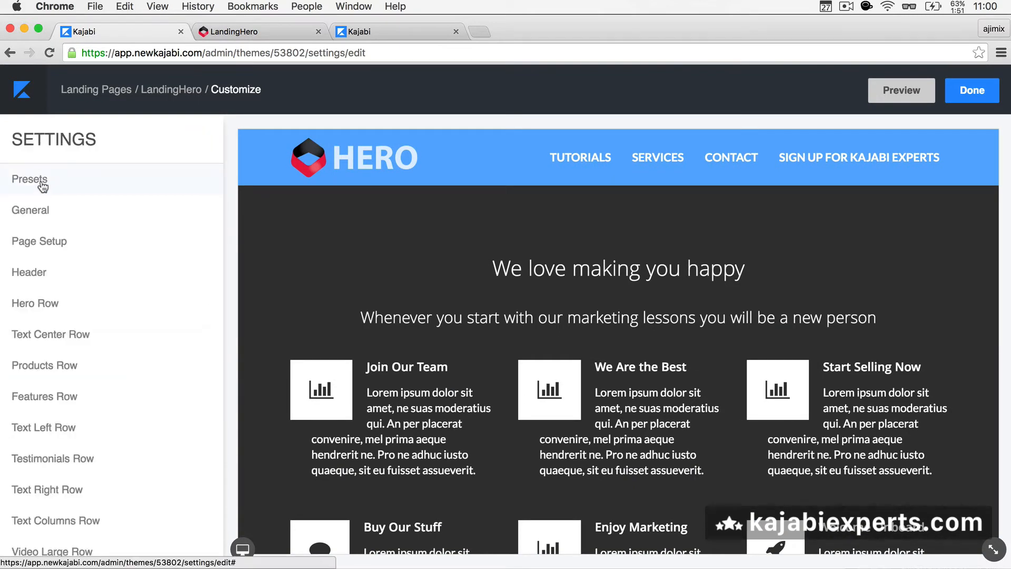
left_click(43, 182)
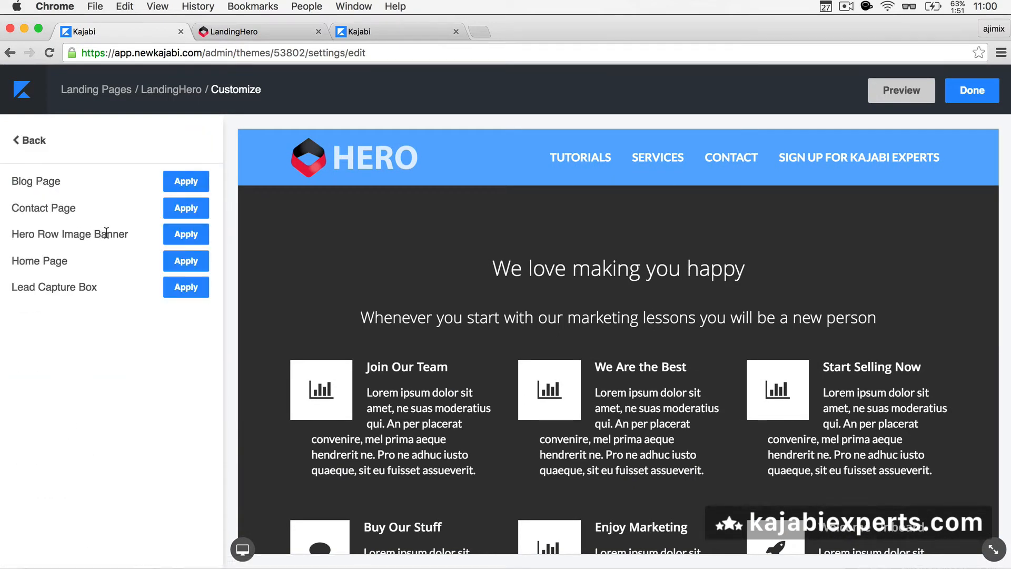
left_click(185, 262)
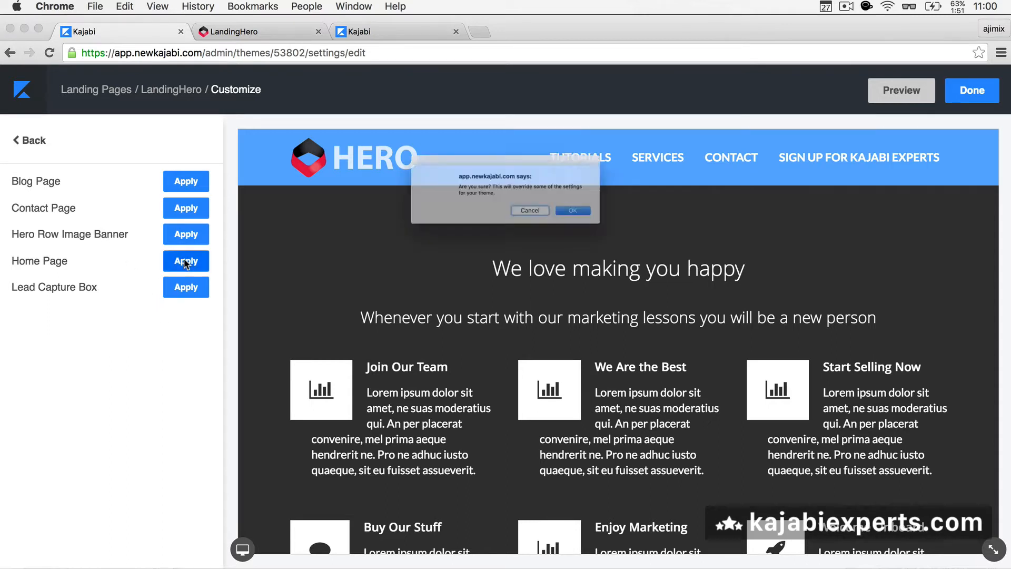
left_click(603, 224)
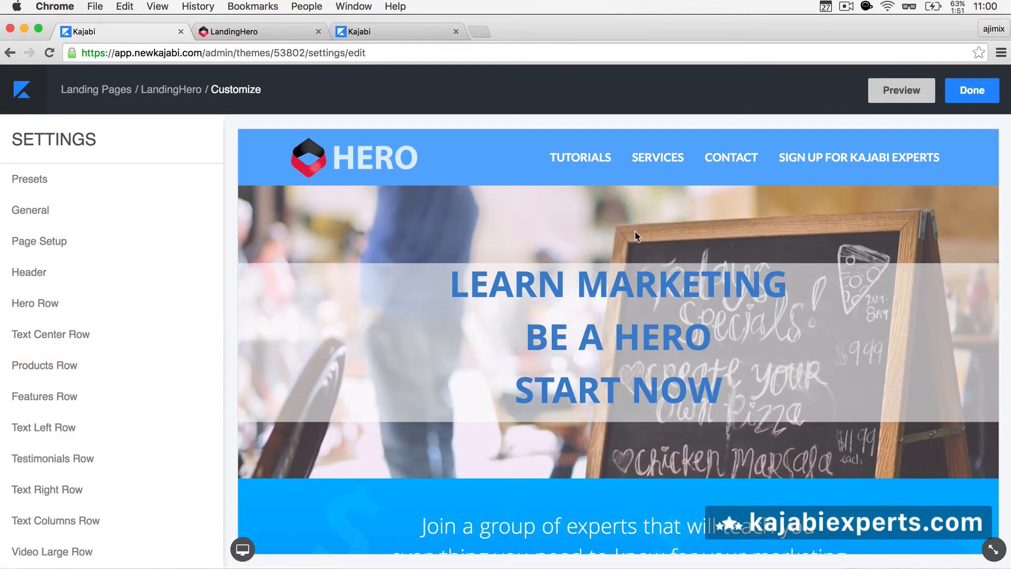
Step: Open the Hero Row settings and look through its options
left_click(68, 309)
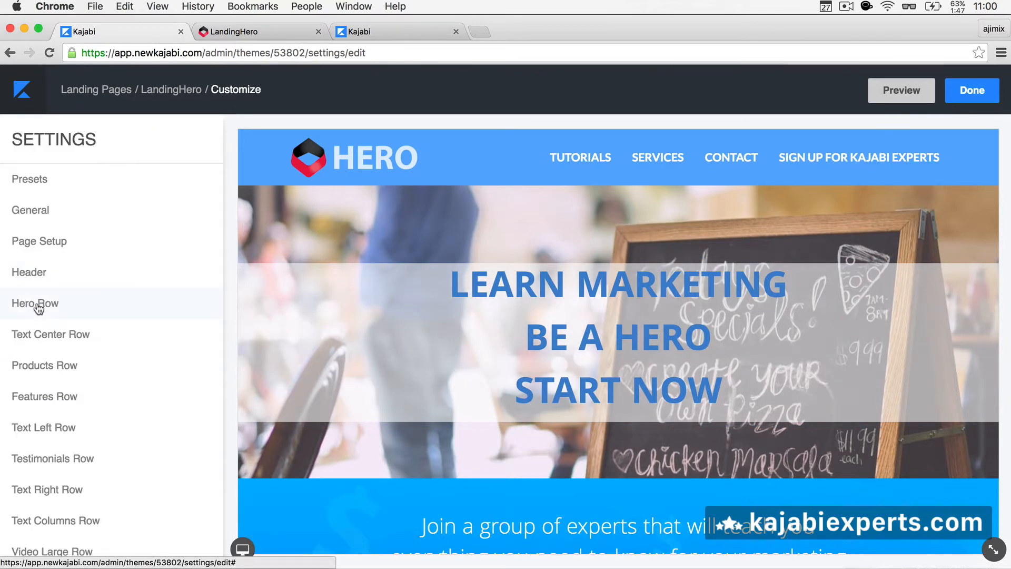
scroll(39, 311, "down", 1)
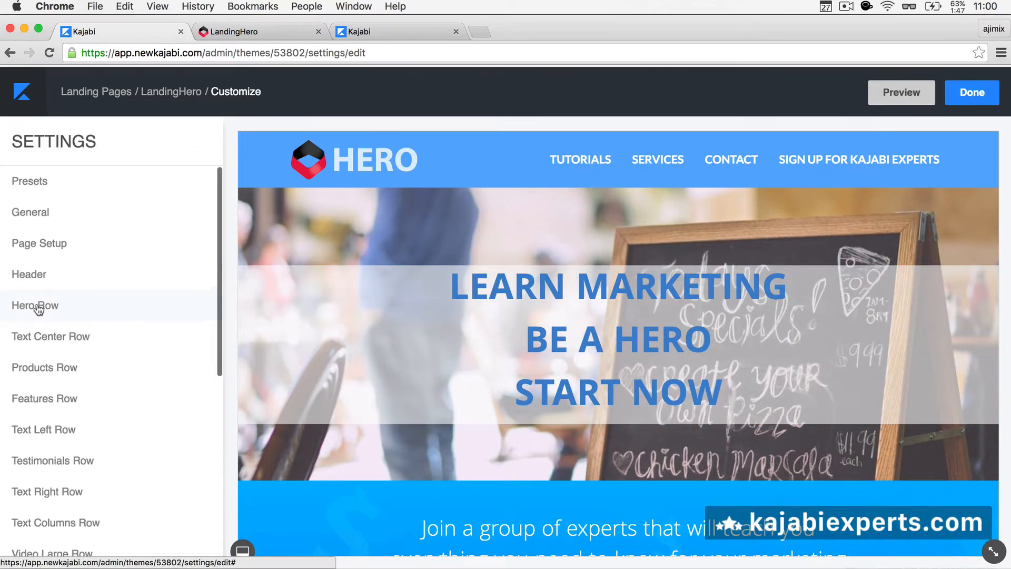
scroll(38, 308, "down", 5)
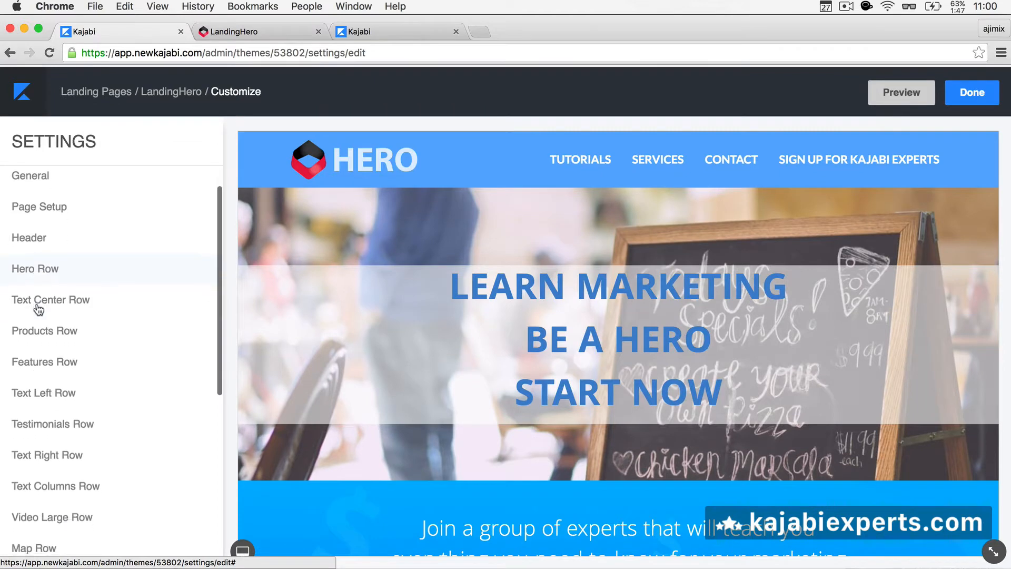
scroll(58, 446, "down", 5)
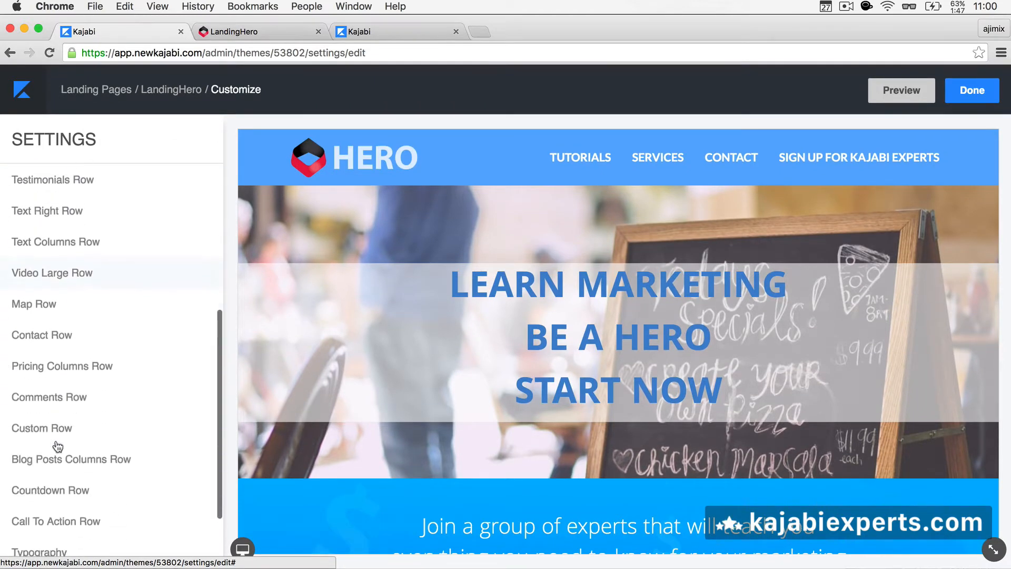
scroll(58, 447, "up", 8)
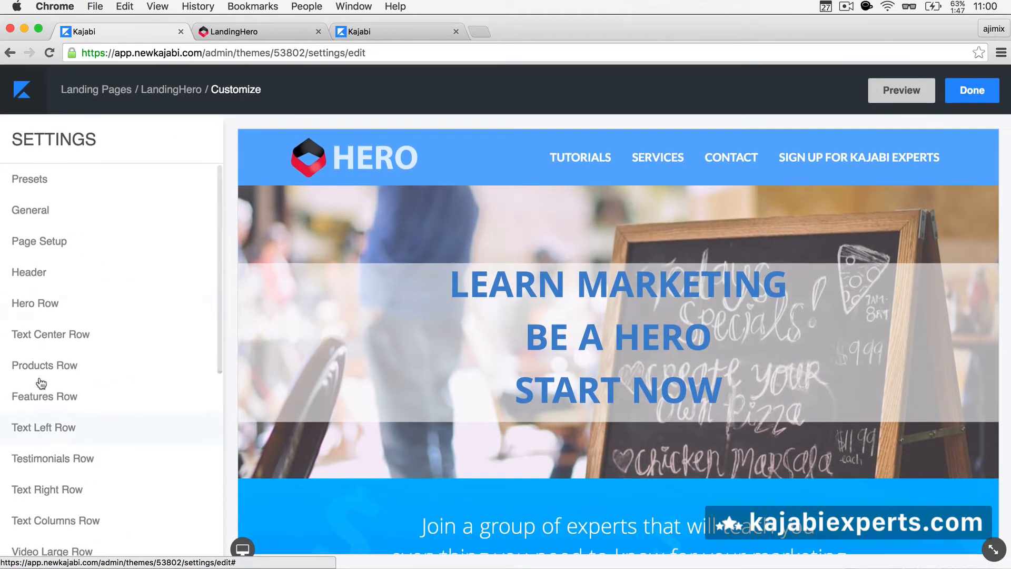
Step: In Hero Row settings, try Show Right Video and leave it switched off
left_click(44, 309)
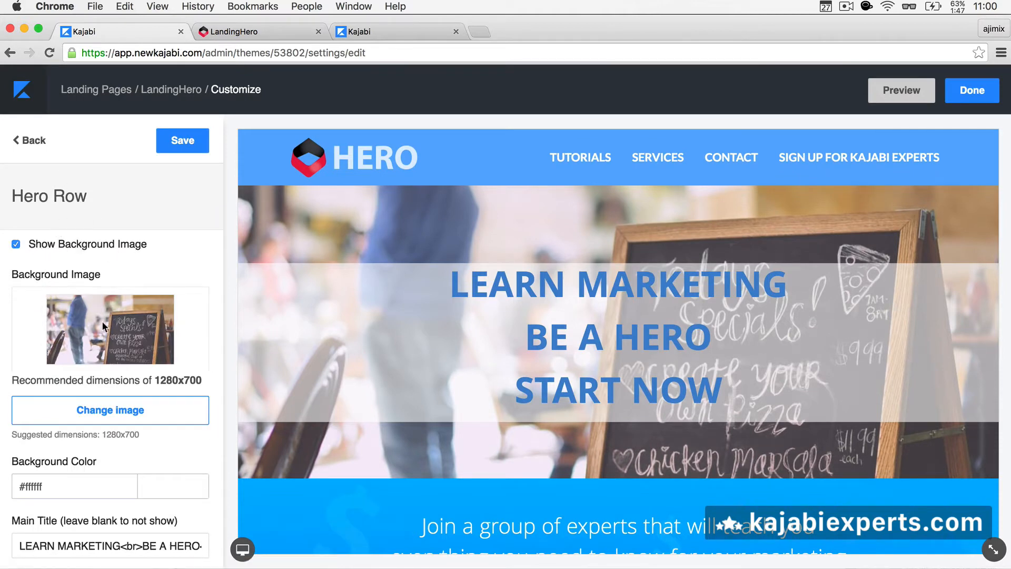
scroll(103, 321, "down", 5)
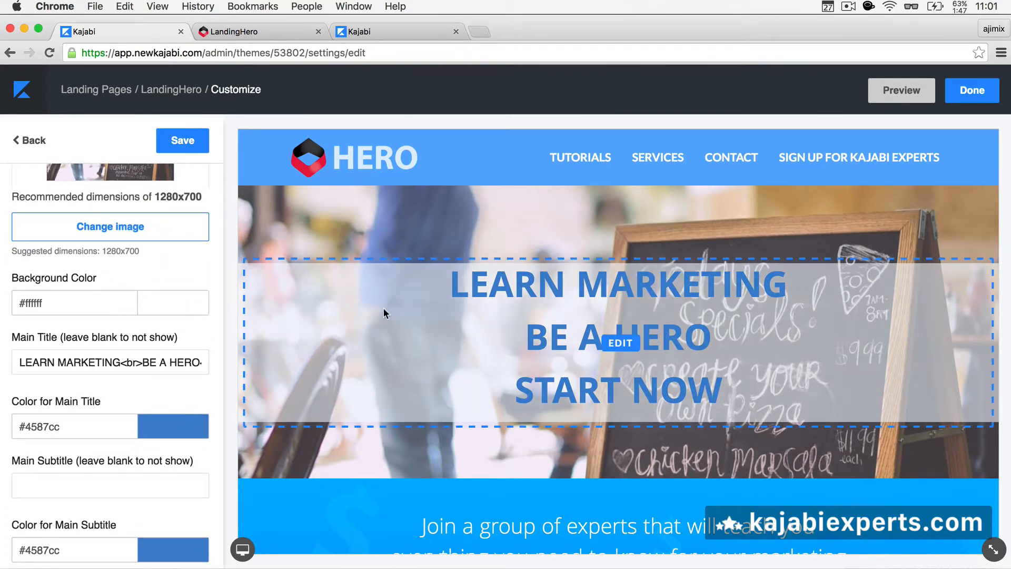
scroll(90, 334, "down", 4)
scroll(89, 317, "down", 3)
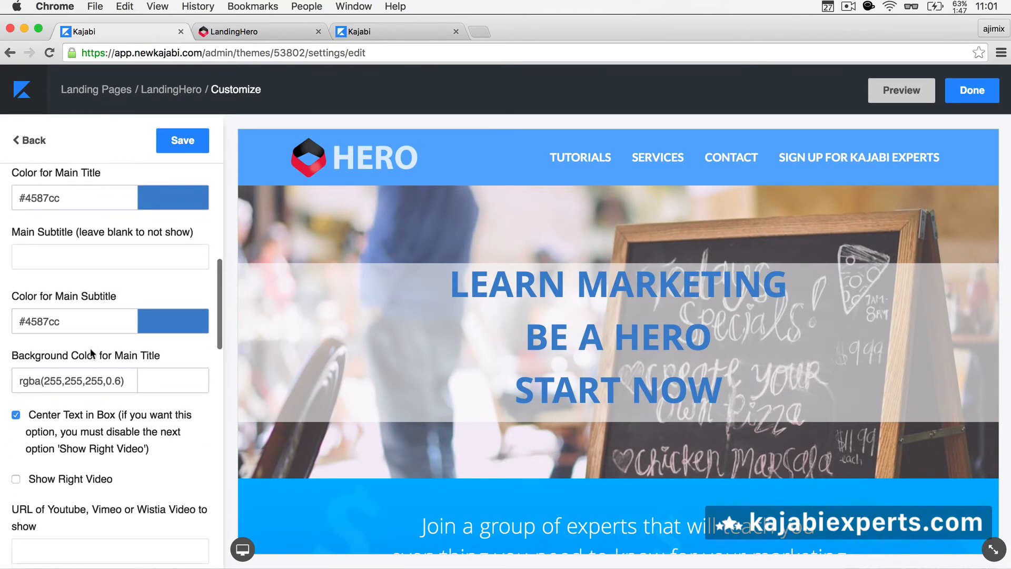
scroll(90, 348, "down", 1)
scroll(90, 349, "down", 2)
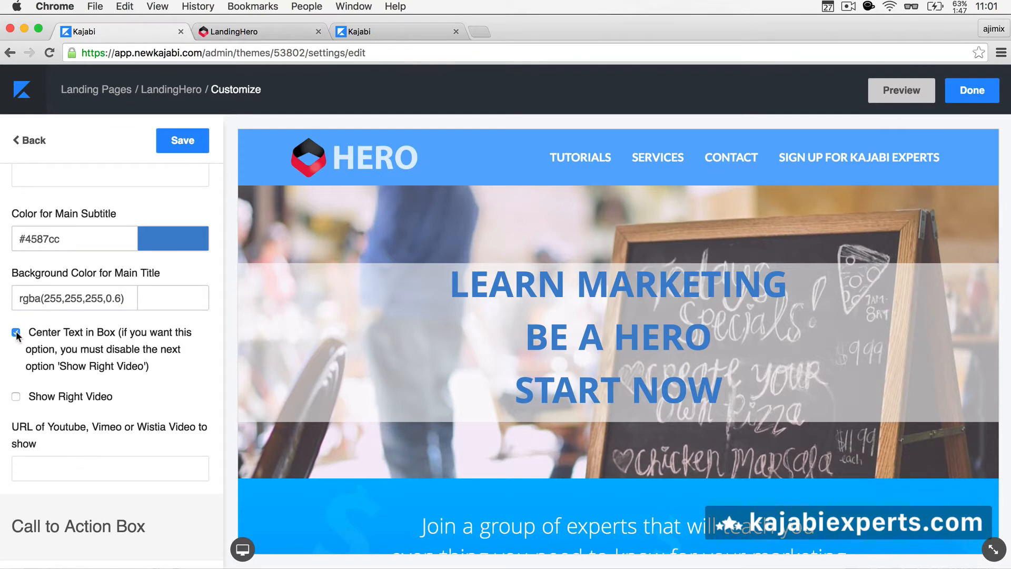
left_click(16, 397)
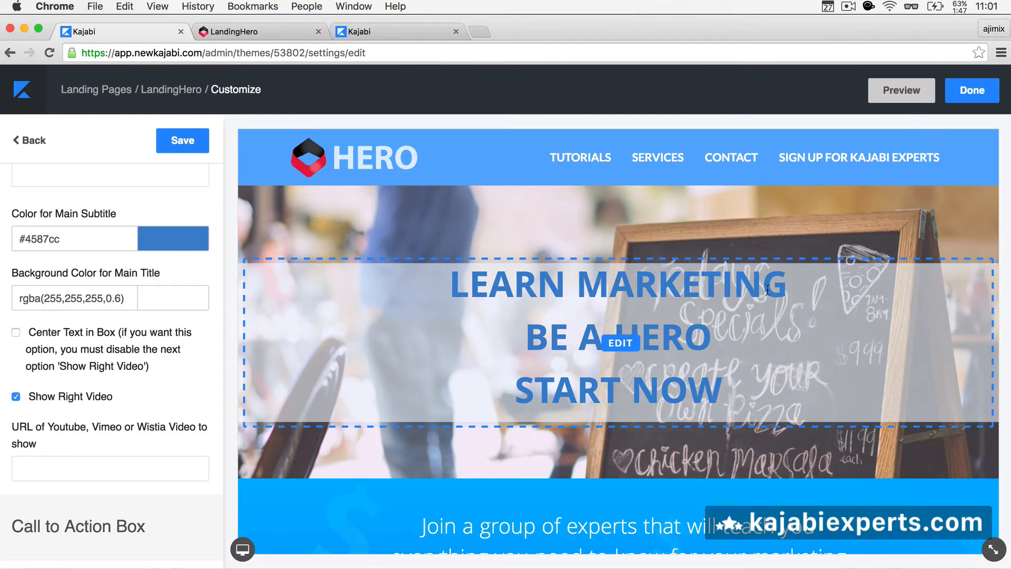
left_click(76, 399)
Step: Turn on Center Text in Box and Show Call To Action Box
left_click(60, 334)
scroll(61, 335, "down", 4)
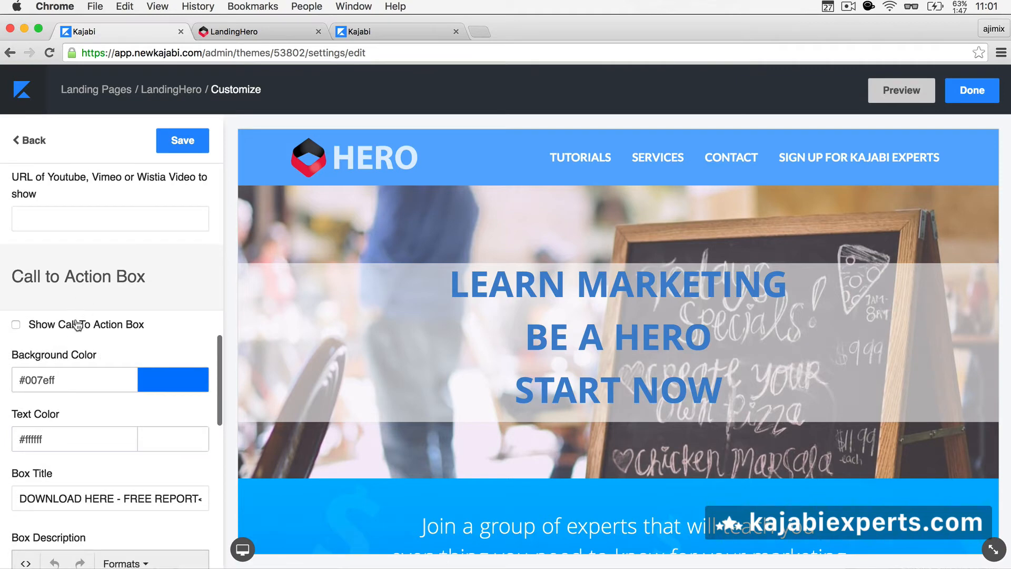
left_click(74, 331)
scroll(74, 332, "down", 5)
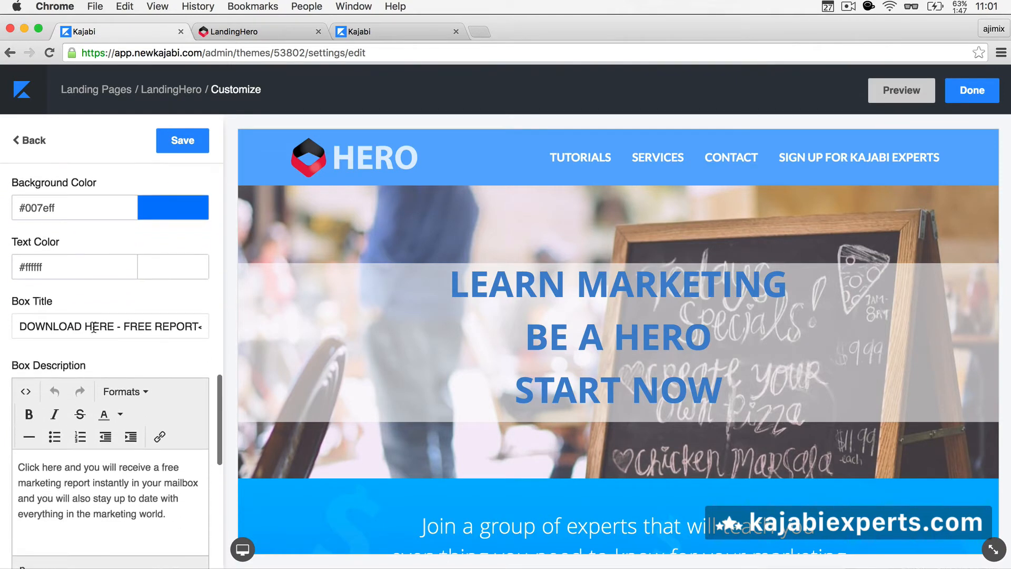
scroll(123, 327, "down", 5)
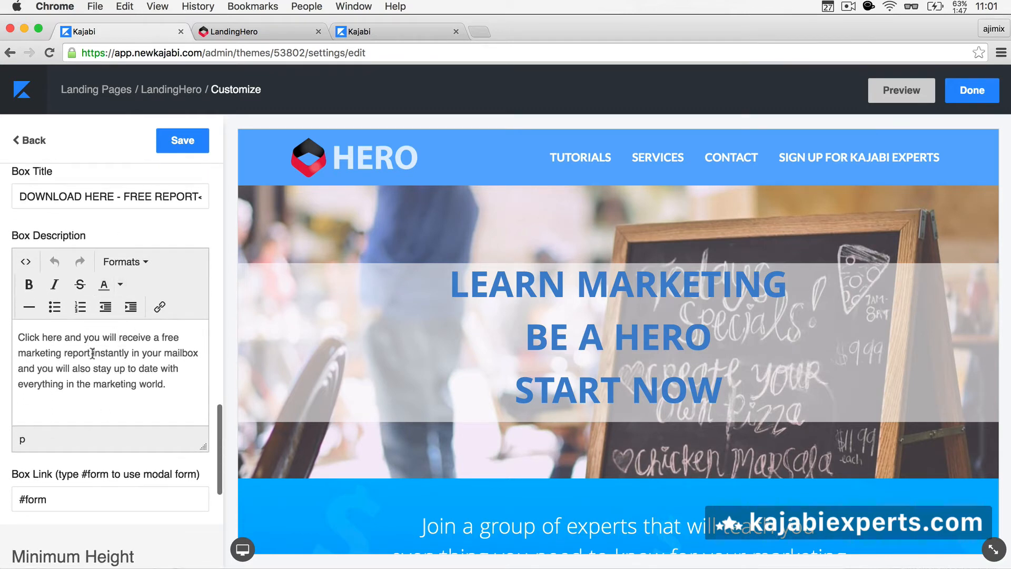
scroll(90, 358, "down", 3)
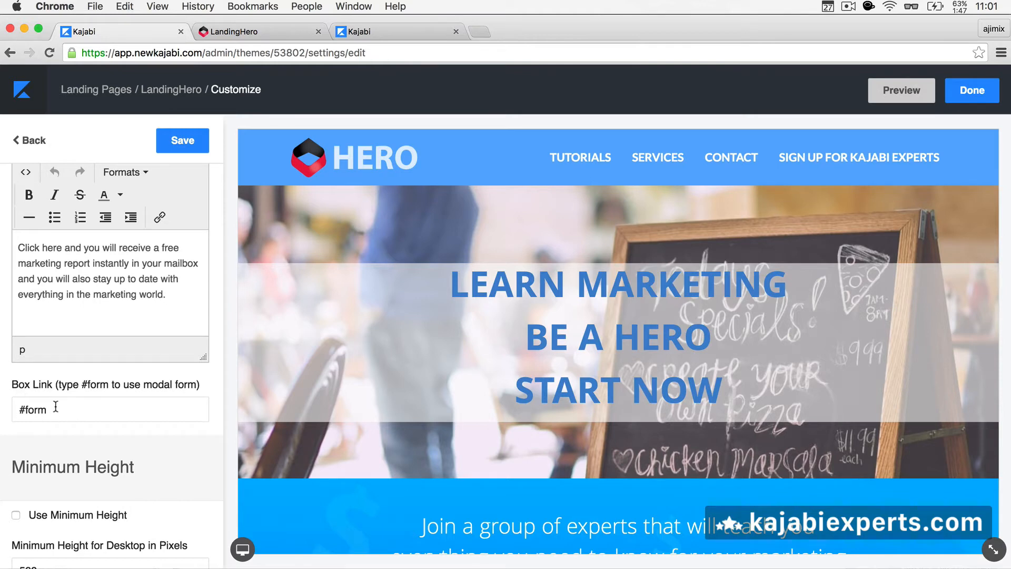
scroll(64, 409, "up", 6)
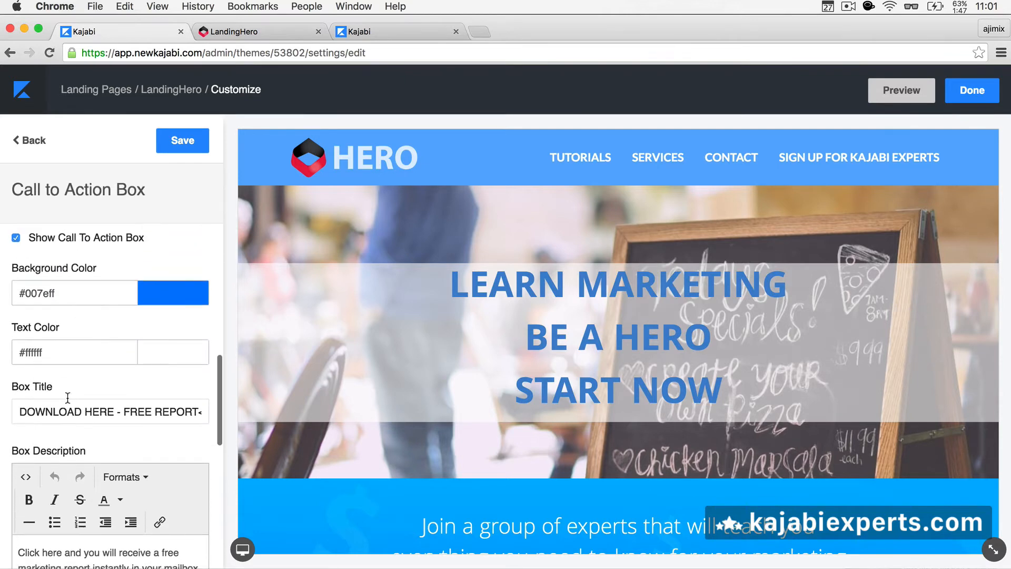
scroll(71, 289, "up", 6)
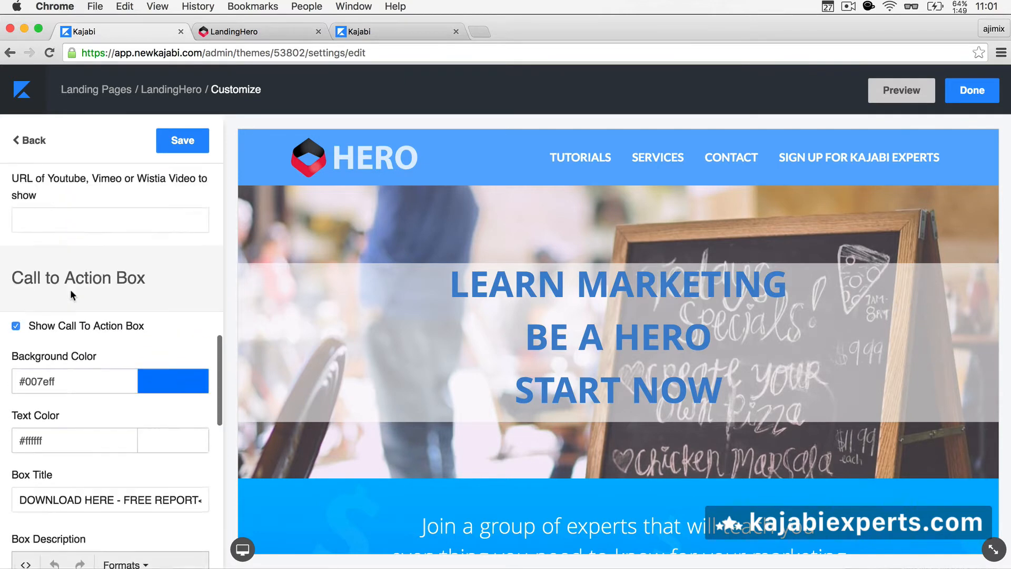
Step: Switch Center Text in Box back off and review the #form link and minimum height settings
left_click(16, 332)
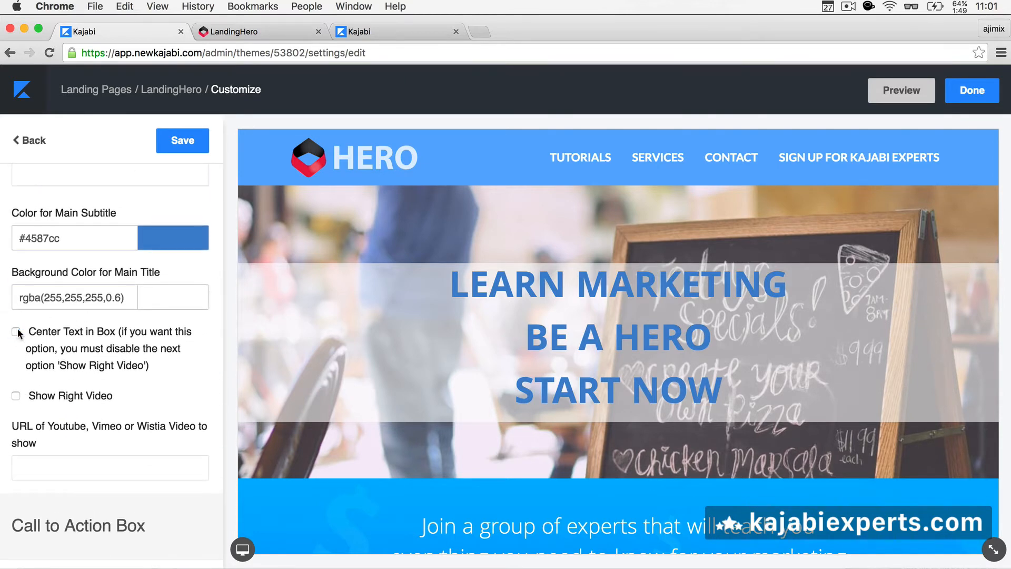
scroll(143, 376, "down", 1)
scroll(142, 377, "down", 8)
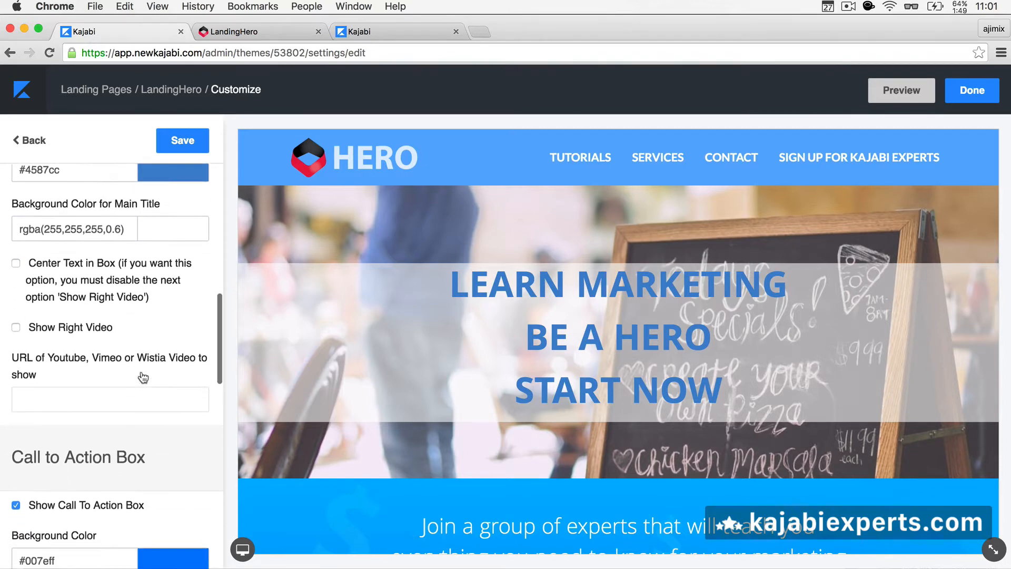
scroll(142, 377, "down", 4)
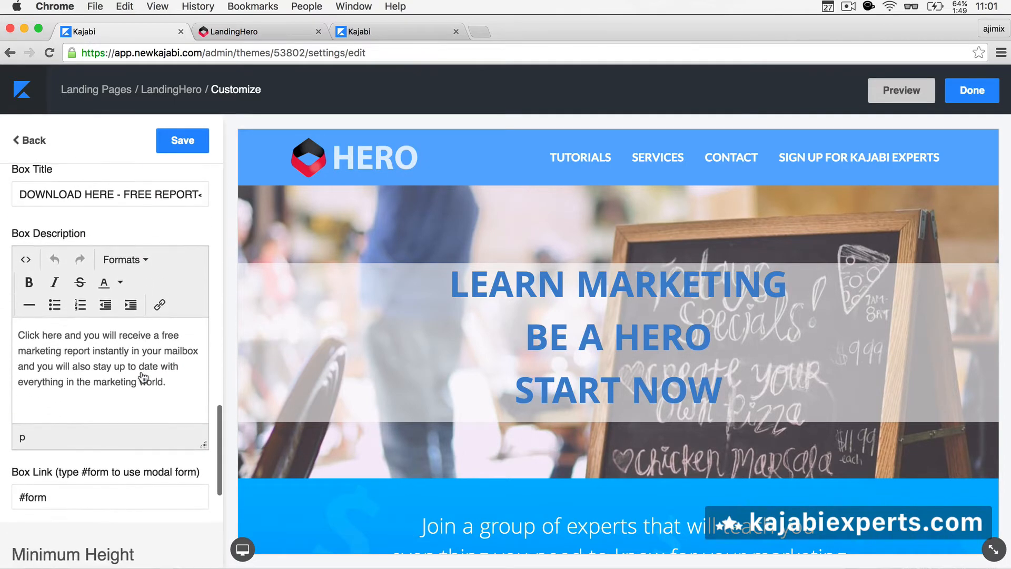
scroll(142, 376, "down", 3)
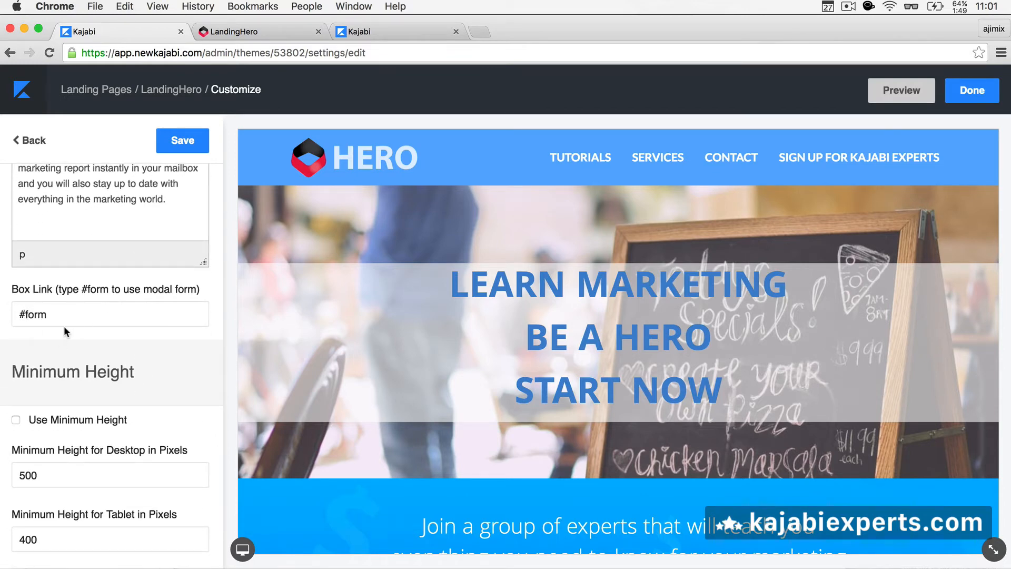
scroll(64, 326, "down", 3)
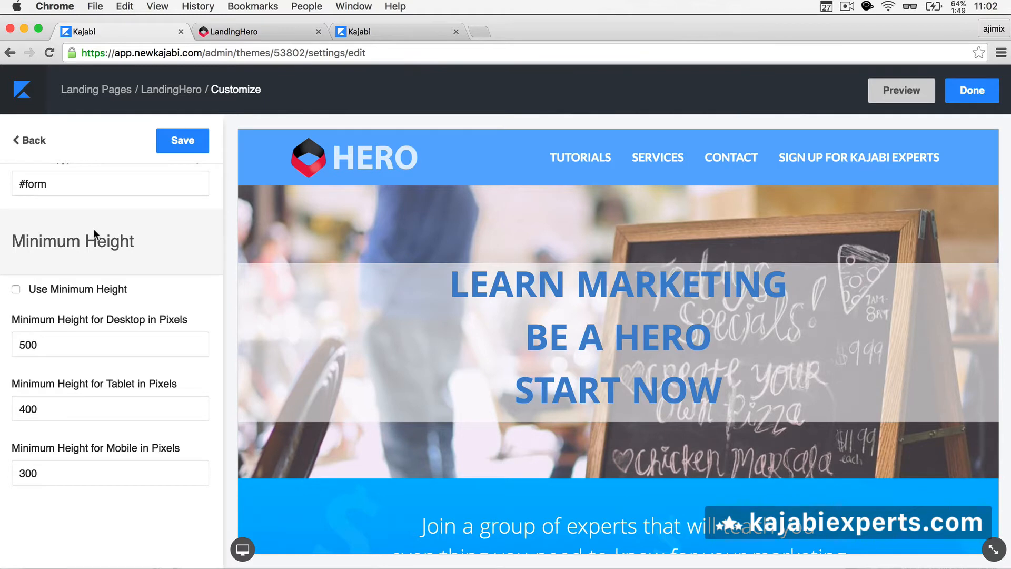
scroll(93, 229, "up", 5)
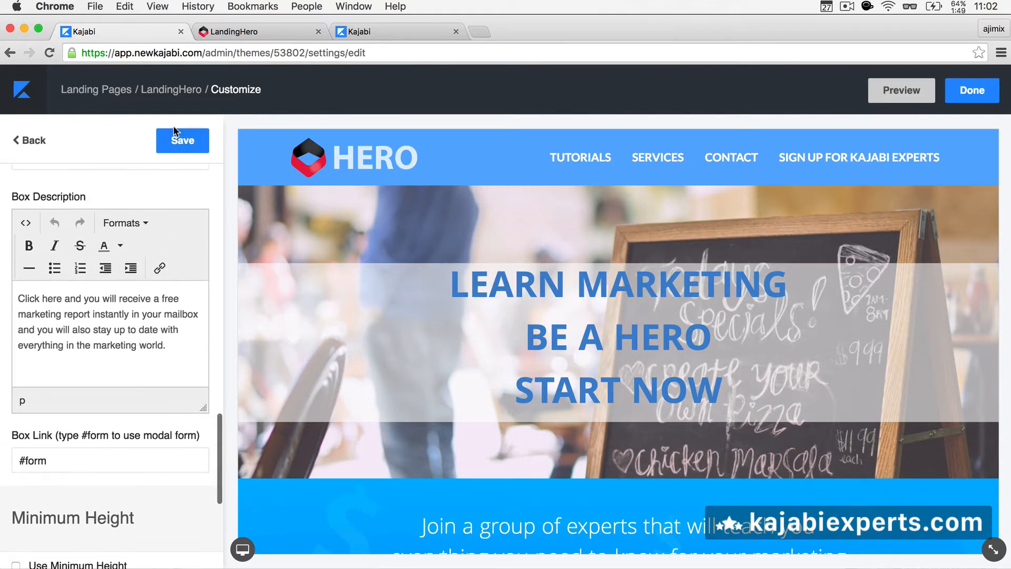
Step: Reload the live LandingHero page to see the new DOWNLOAD HERE - FREE REPORT box
left_click(219, 34)
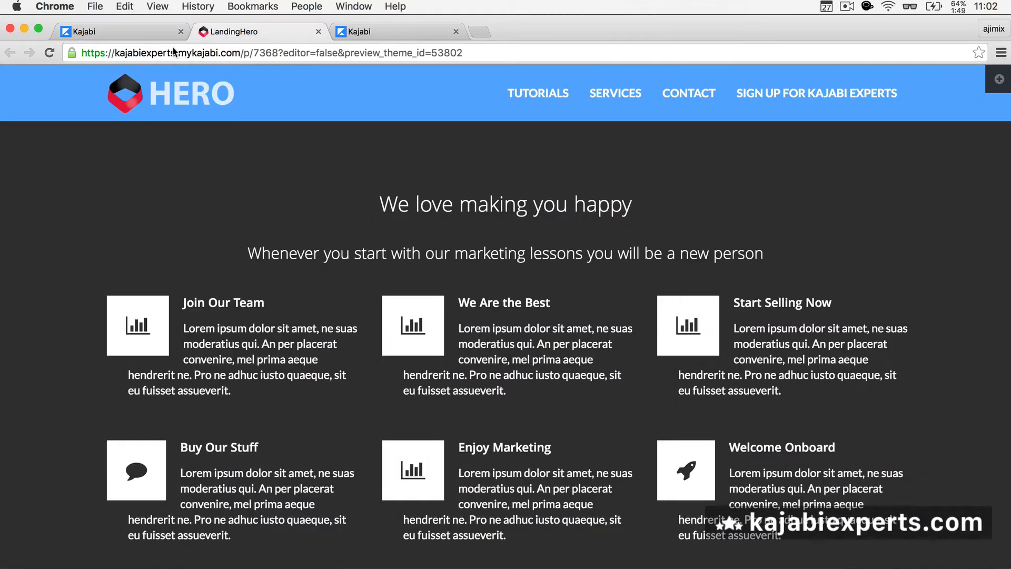
left_click(71, 34)
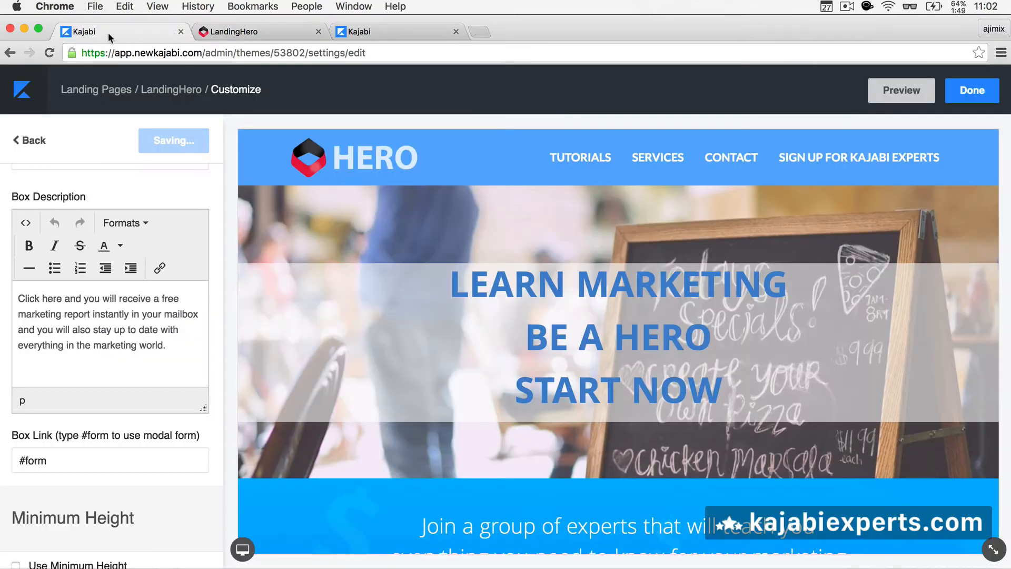
left_click(219, 34)
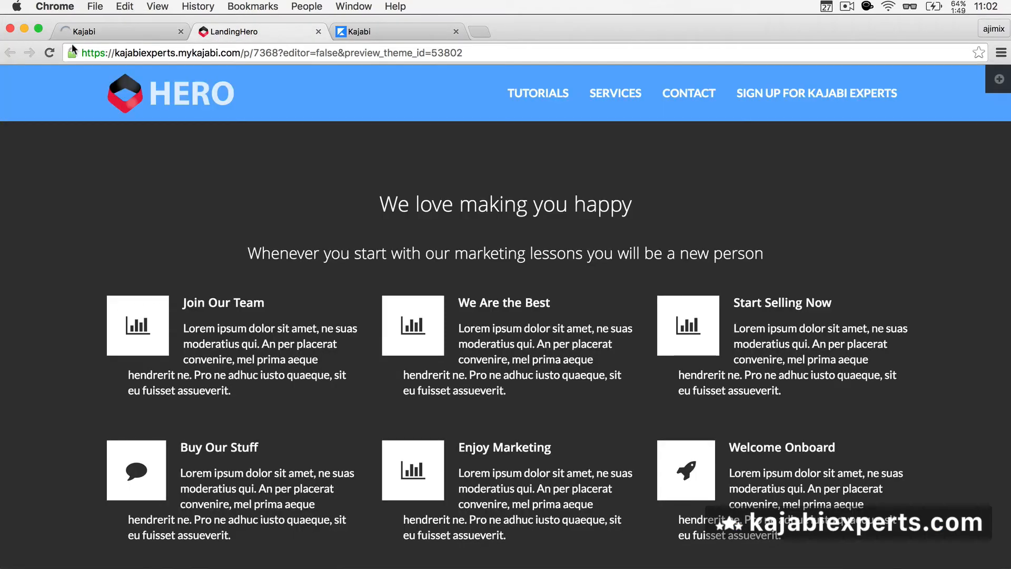
left_click(50, 53)
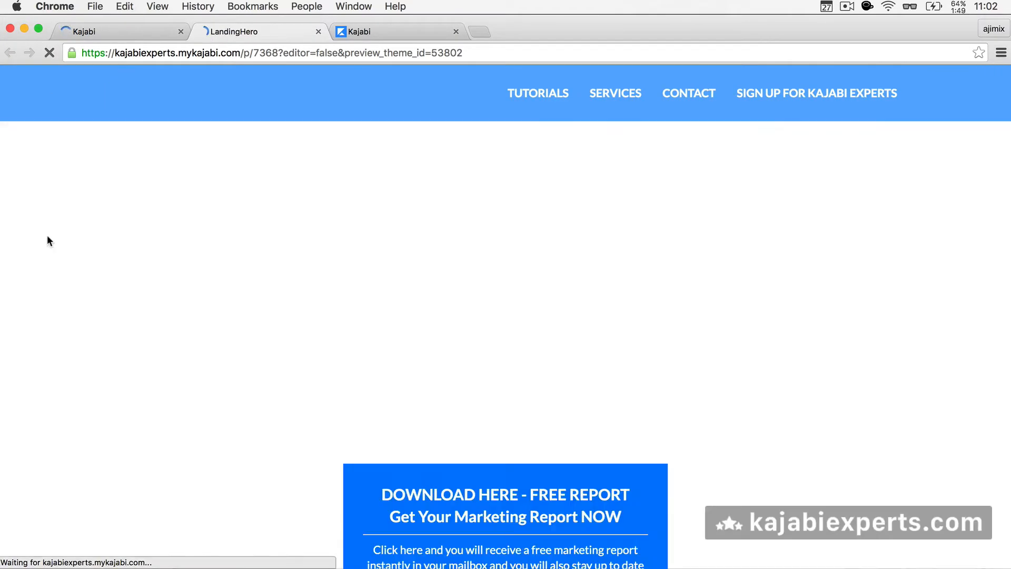
scroll(172, 472, "down", 3)
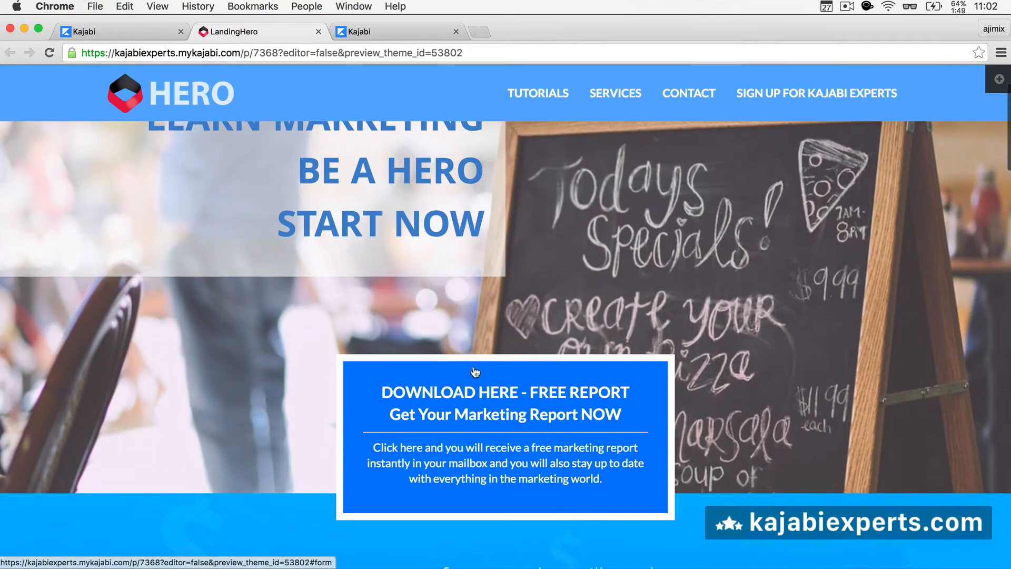
Step: Try the free report signup popup's Name and Email fields, then close it
left_click(489, 403)
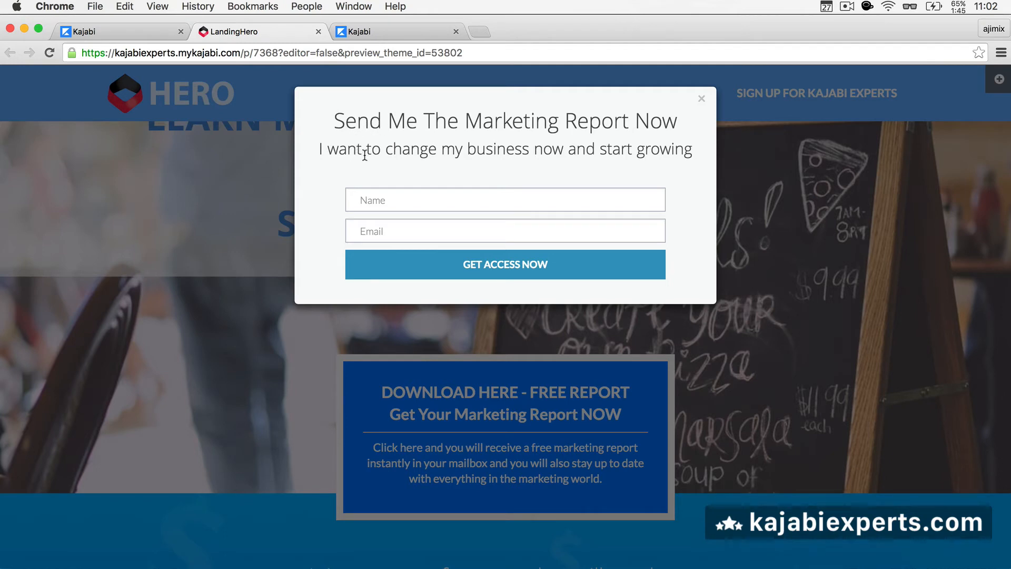
left_click(452, 205)
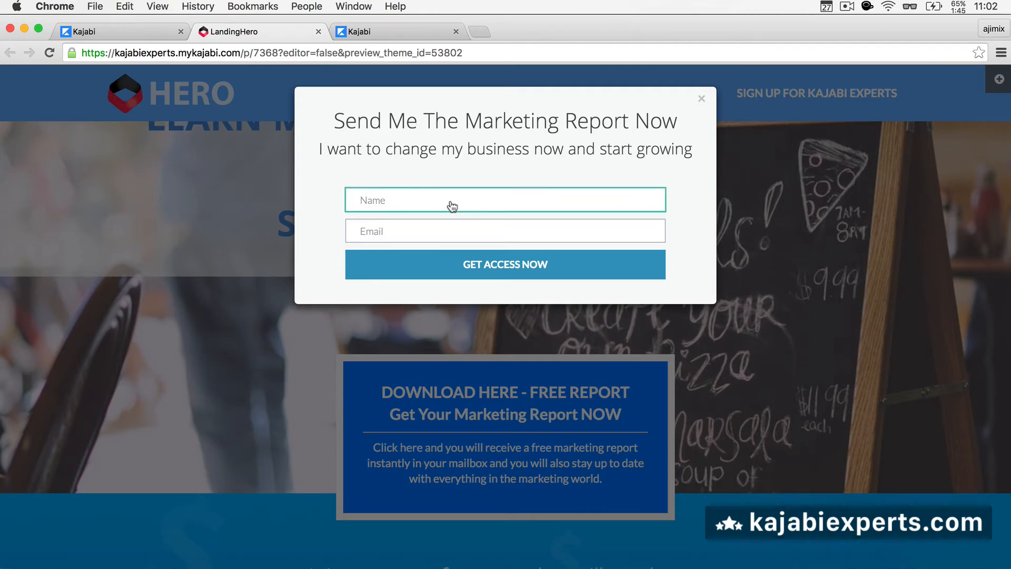
left_click(388, 225)
left_click(384, 203)
left_click(368, 228)
left_click(374, 196)
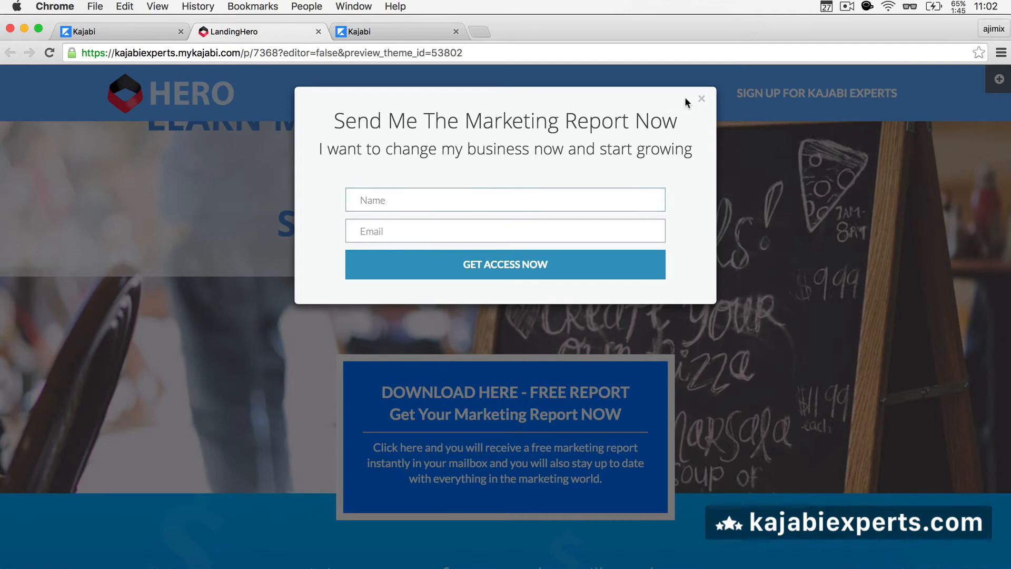
left_click(703, 101)
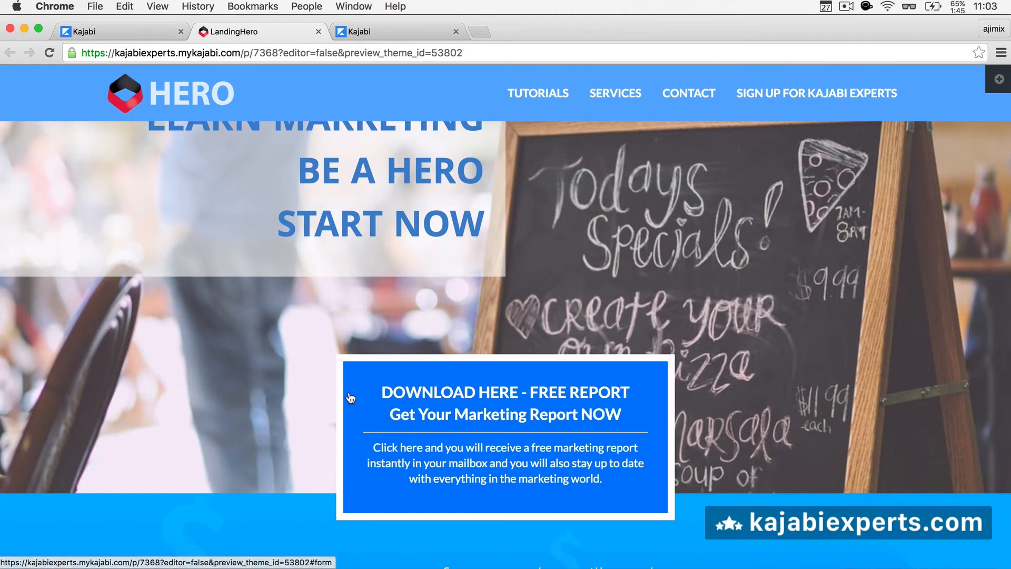
left_click(162, 37)
Step: Review Typography's 16px font size and Lato body font without changing them
left_click(25, 143)
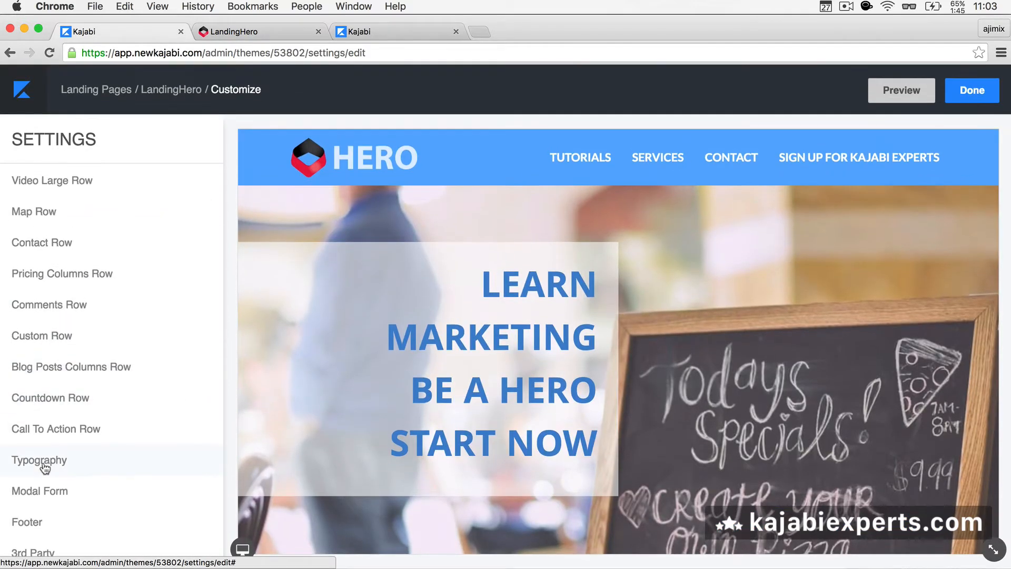
left_click(43, 464)
left_click(67, 307)
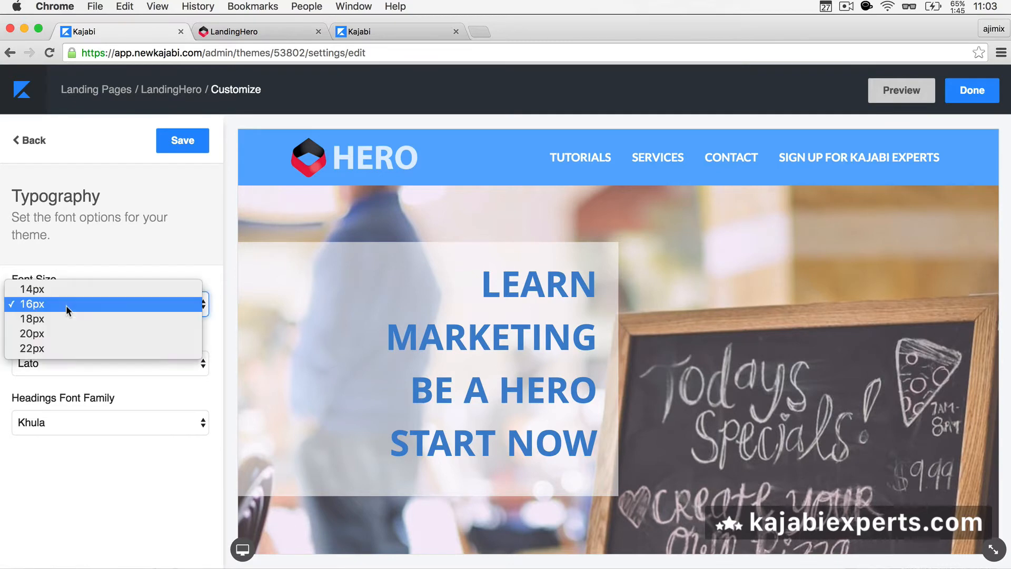
left_click(114, 249)
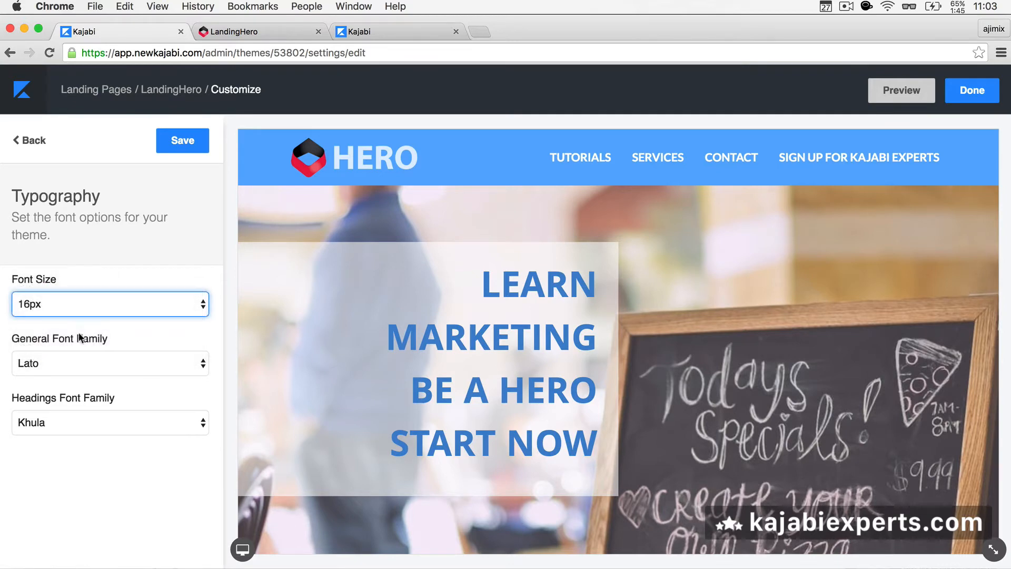
left_click(85, 365)
scroll(86, 423, "down", 5)
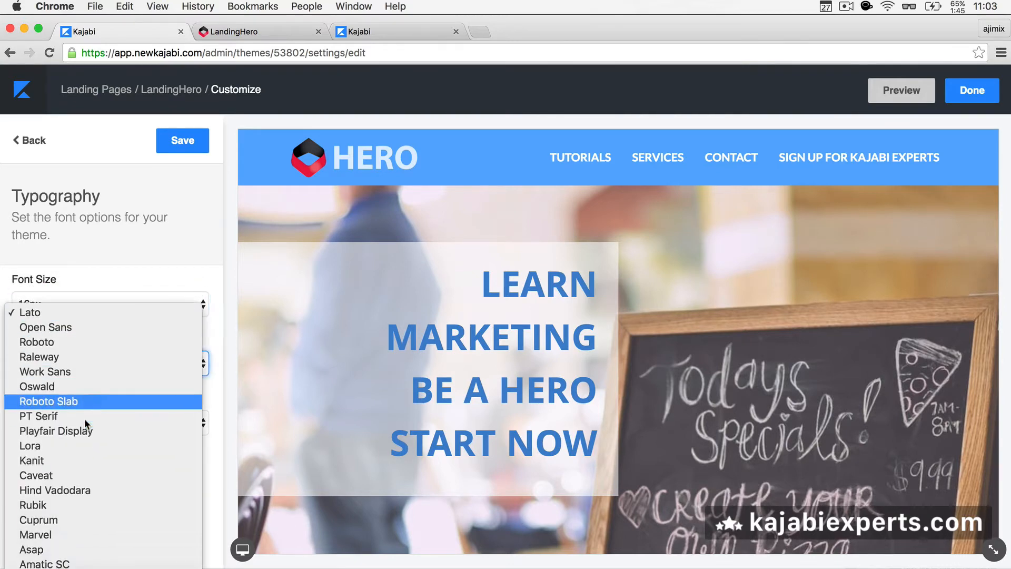
scroll(85, 418, "down", 5)
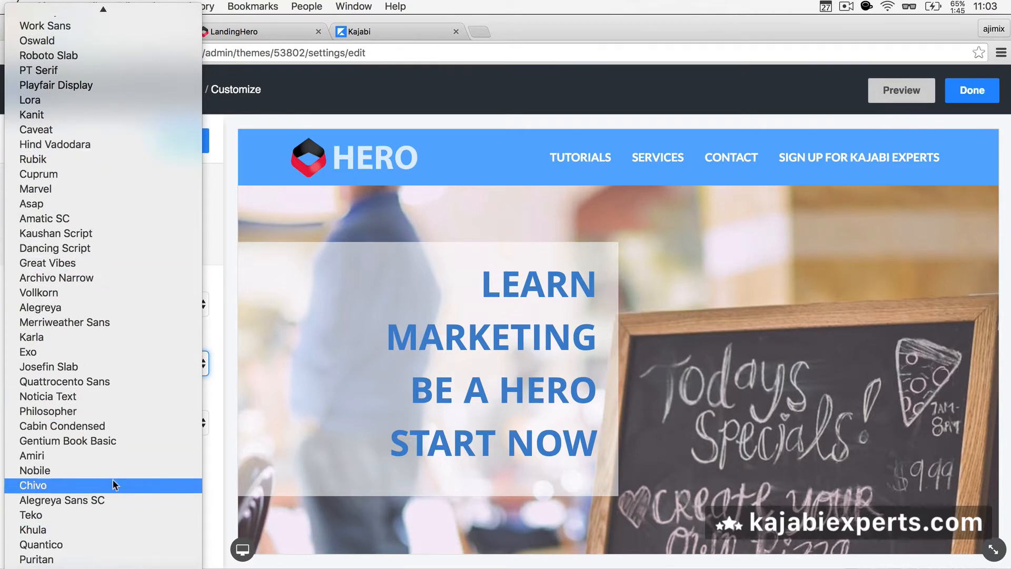
scroll(113, 480, "up", 3)
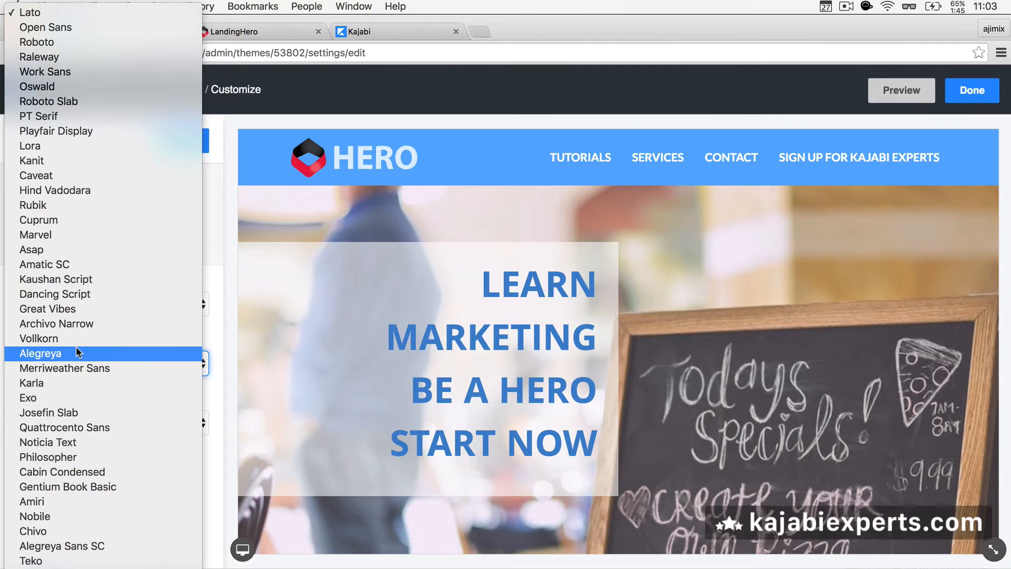
left_click(206, 261)
left_click(206, 259)
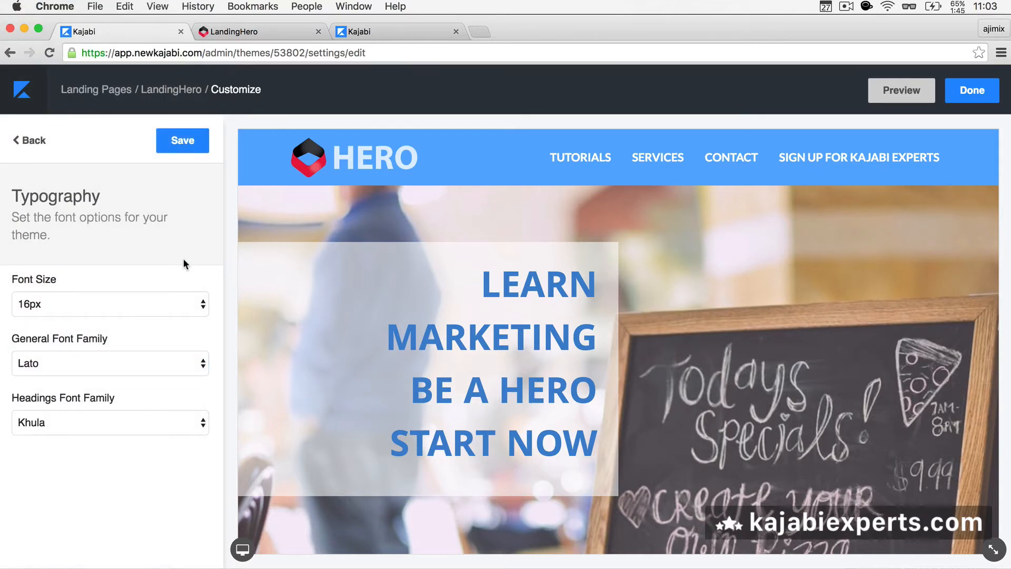
left_click(32, 143)
Step: Bring up the image settings for the photo in the 'We are experts in our field' section
scroll(124, 260, "down", 3)
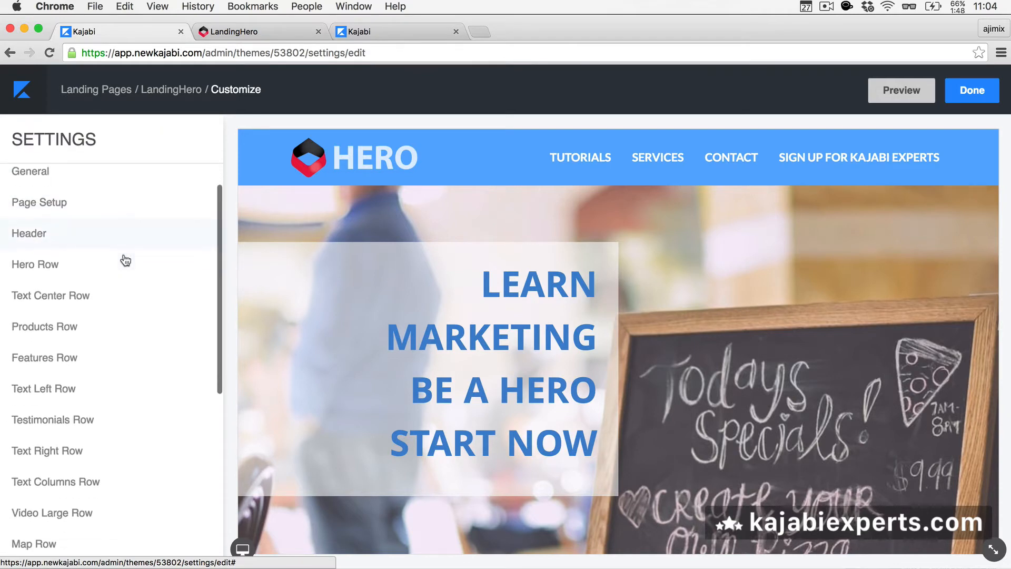
left_click(93, 280)
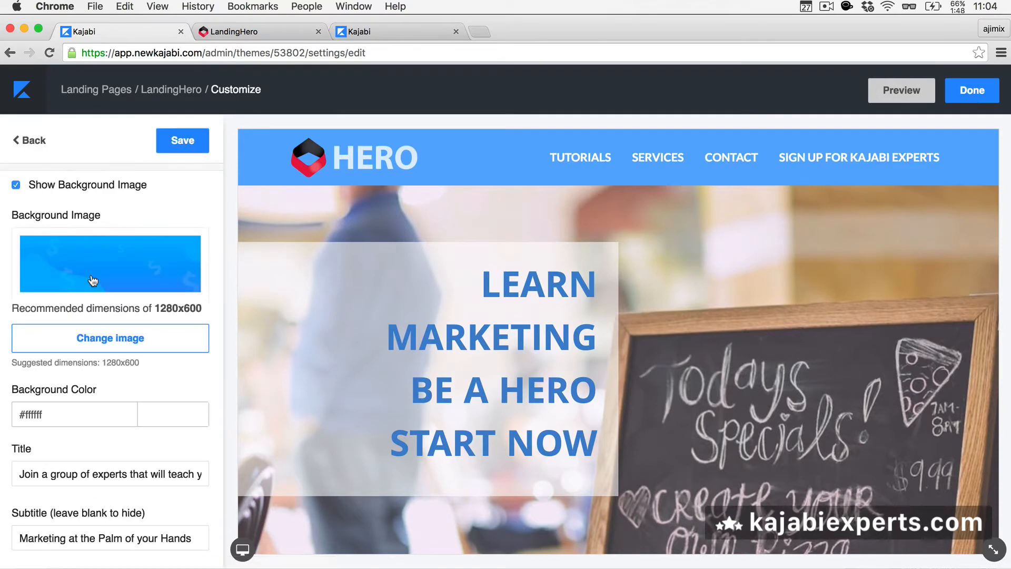
scroll(92, 281, "down", 1)
scroll(93, 280, "down", 10)
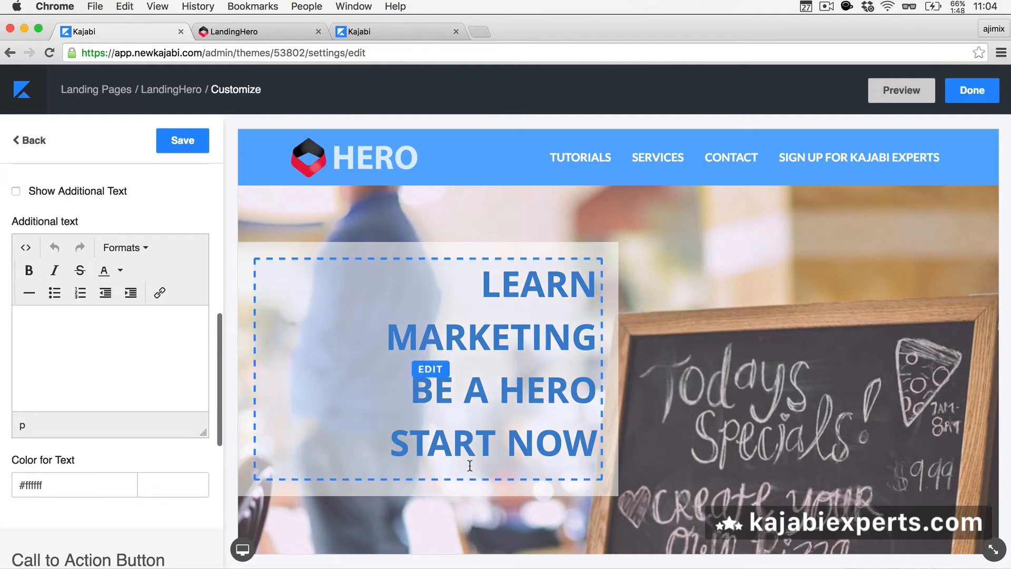
scroll(463, 463, "down", 10)
scroll(470, 466, "down", 15)
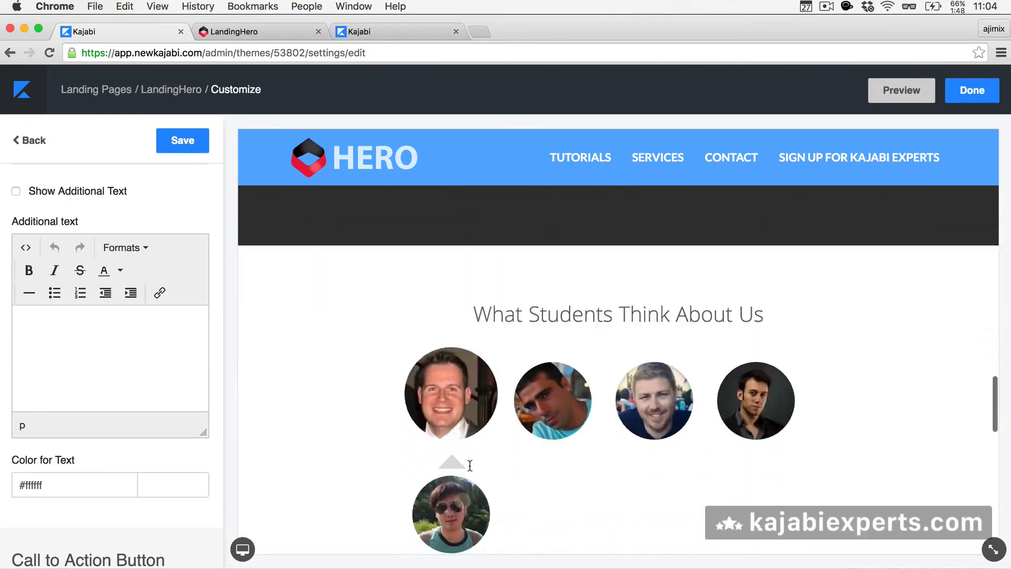
scroll(470, 466, "down", 5)
scroll(447, 411, "up", 8)
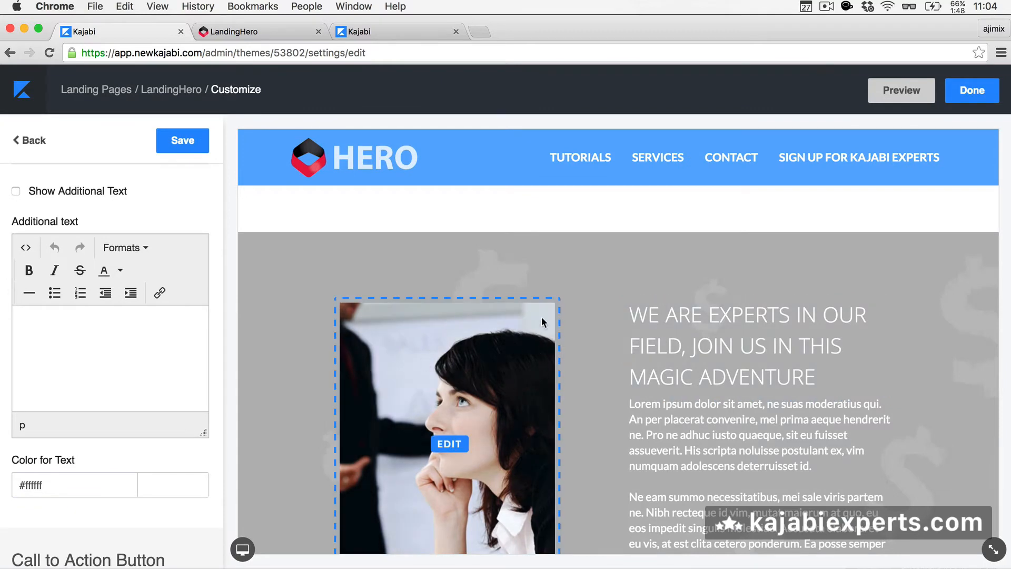
left_click(454, 438)
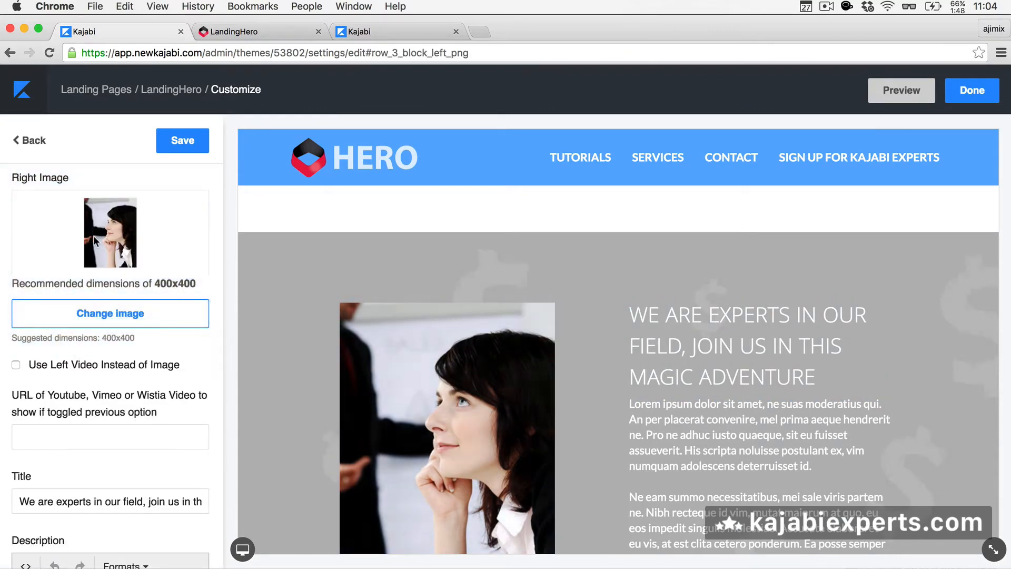
Step: Review the 'We are experts' title, description and LEARN MORE ABOUT US button settings
scroll(93, 241, "up", 1)
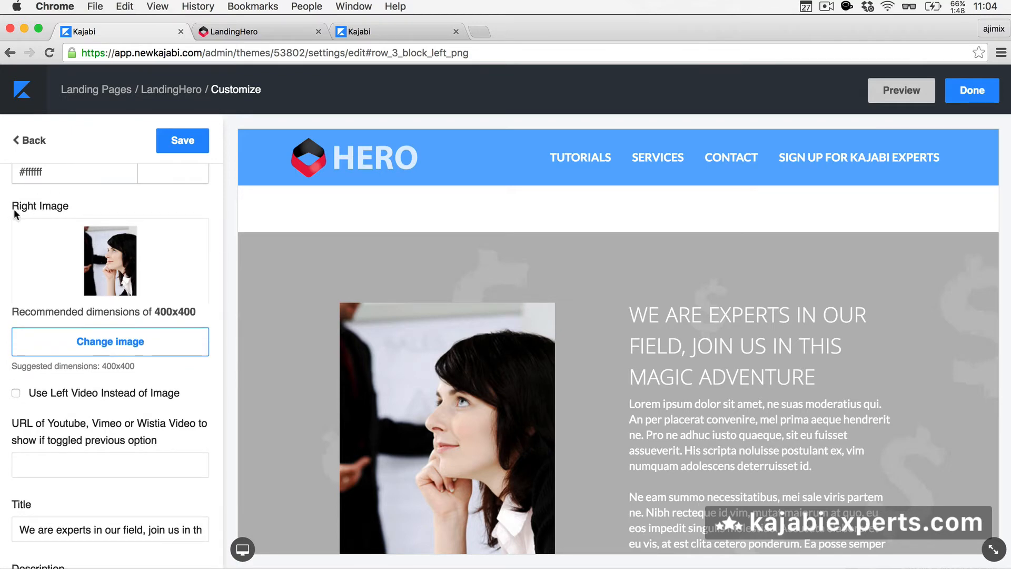
scroll(28, 213, "up", 1)
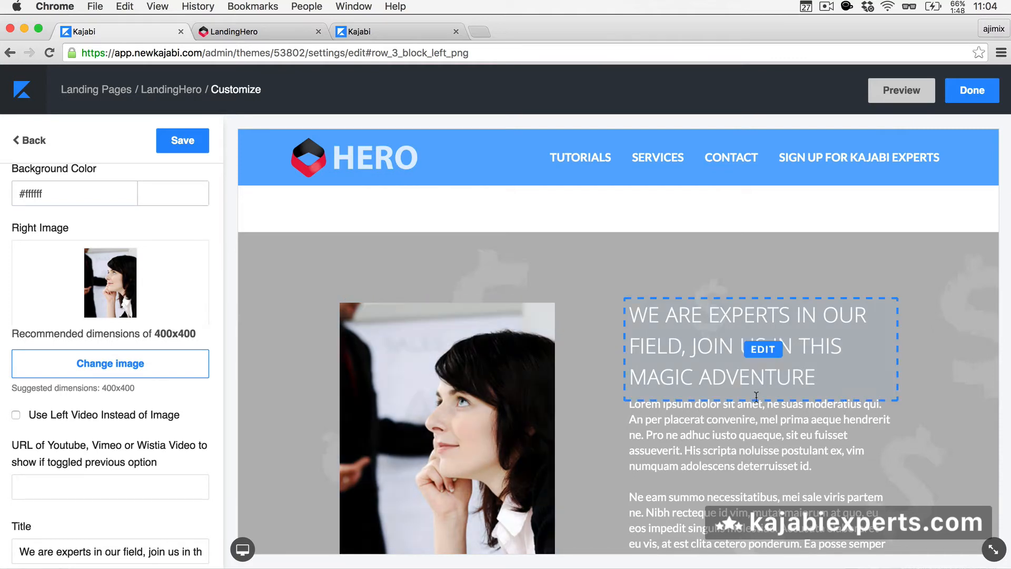
left_click(764, 352)
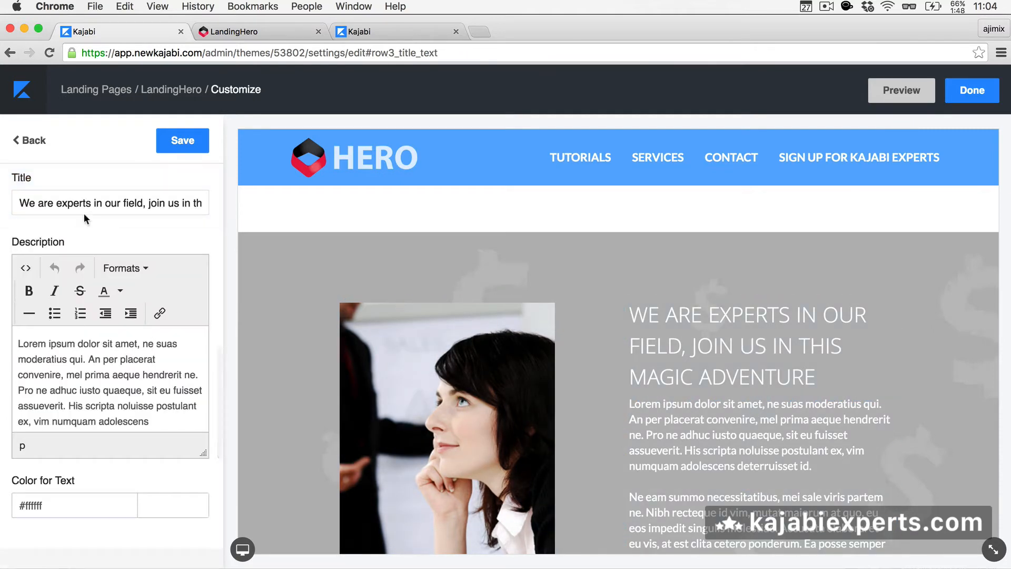
scroll(84, 214, "up", 1)
scroll(84, 217, "down", 4)
scroll(84, 217, "down", 5)
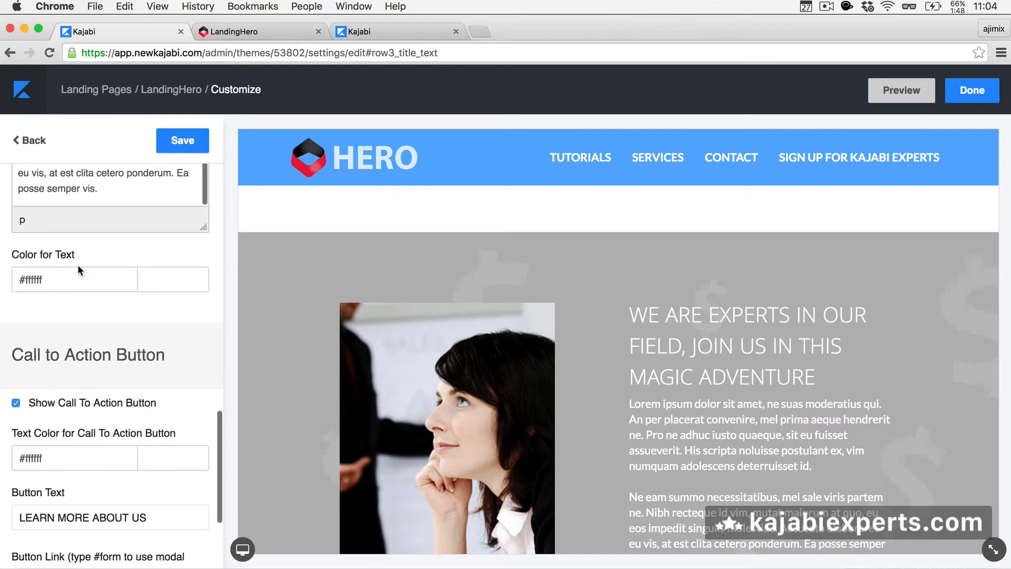
scroll(104, 433, "down", 5)
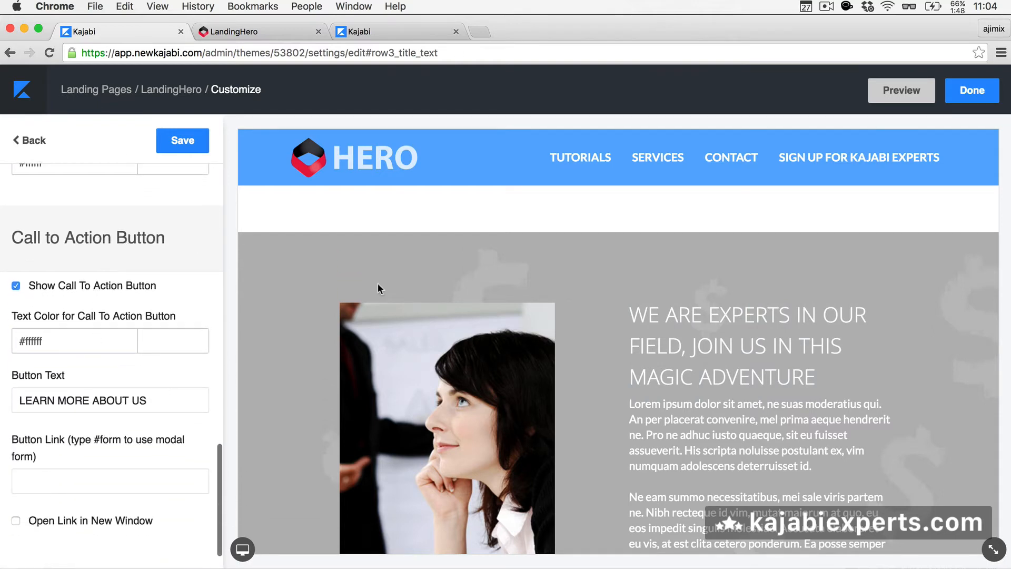
scroll(738, 349, "down", 5)
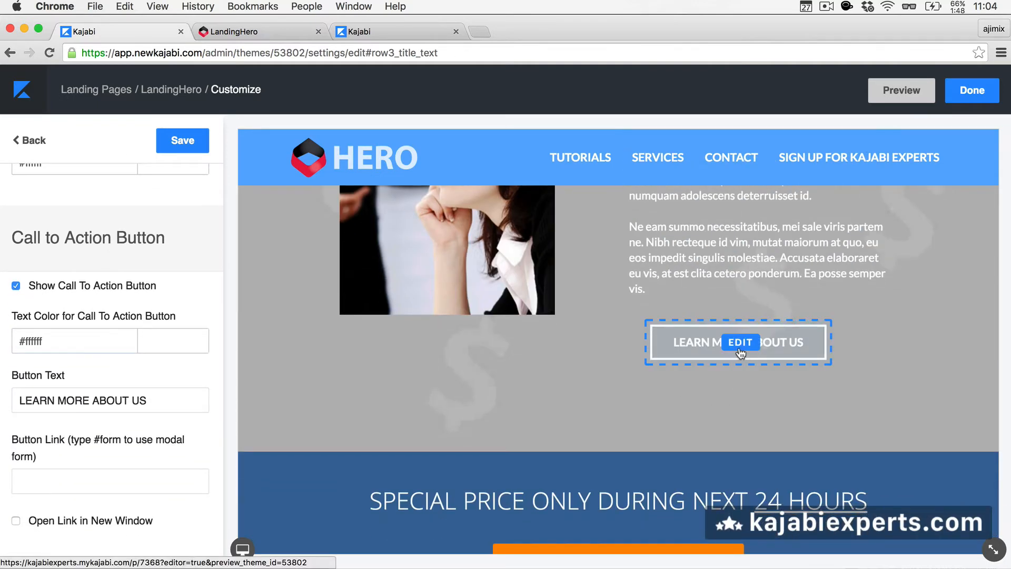
scroll(109, 369, "down", 2)
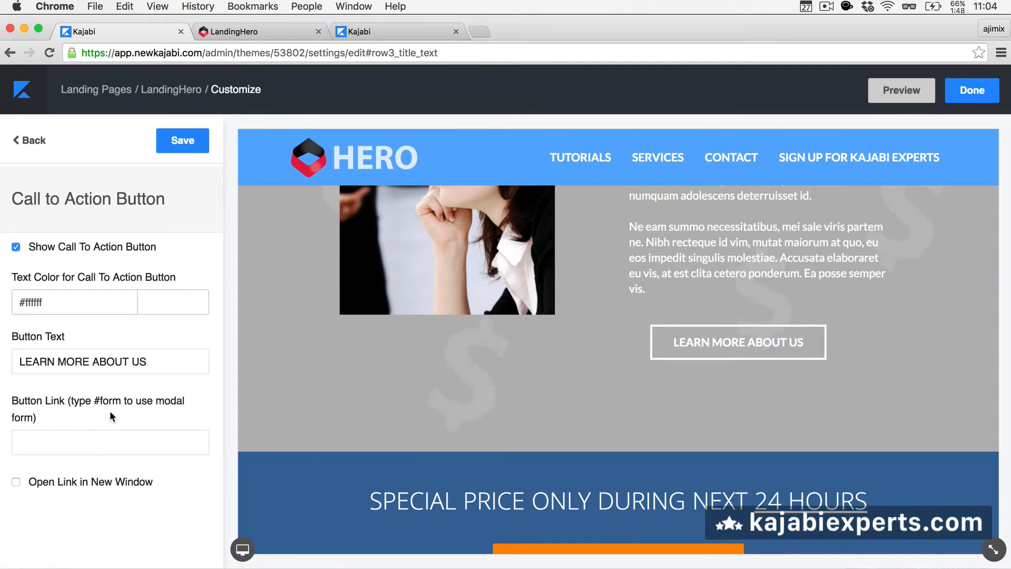
scroll(390, 378, "down", 10)
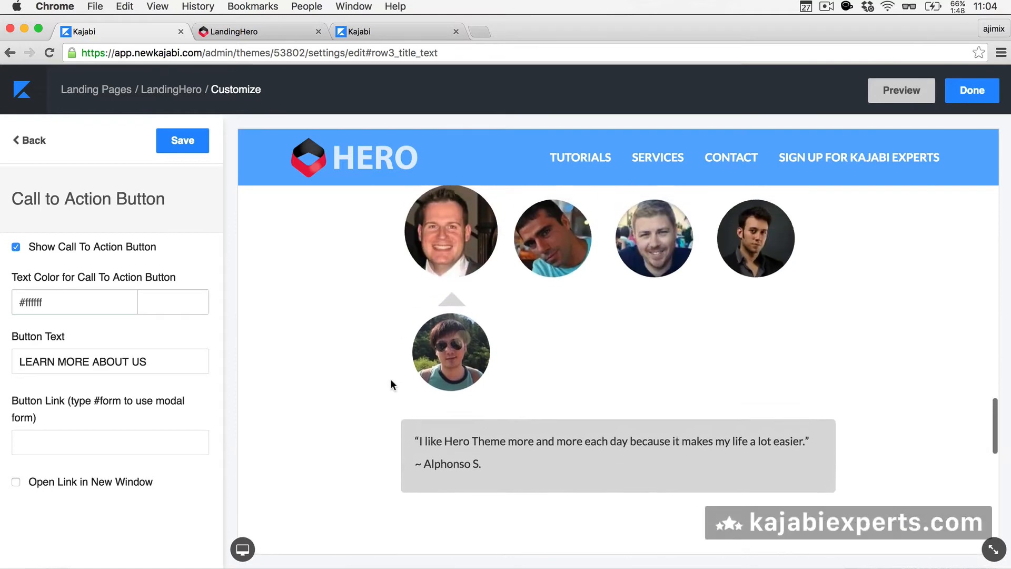
scroll(390, 378, "up", 6)
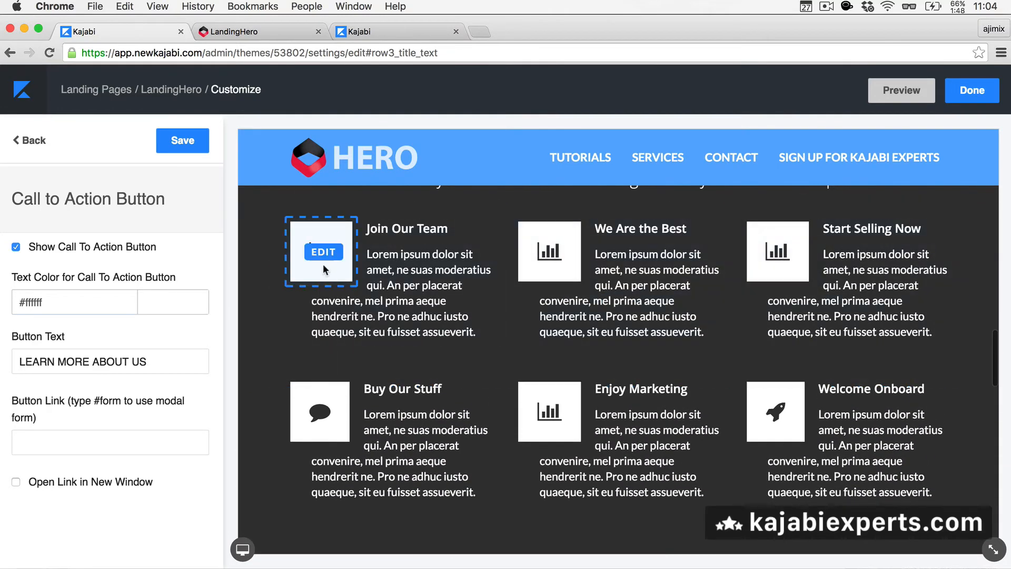
Step: Review the Text Columns row icons, leaving the first column's icon as Bar Chart
left_click(328, 258)
scroll(99, 293, "up", 4)
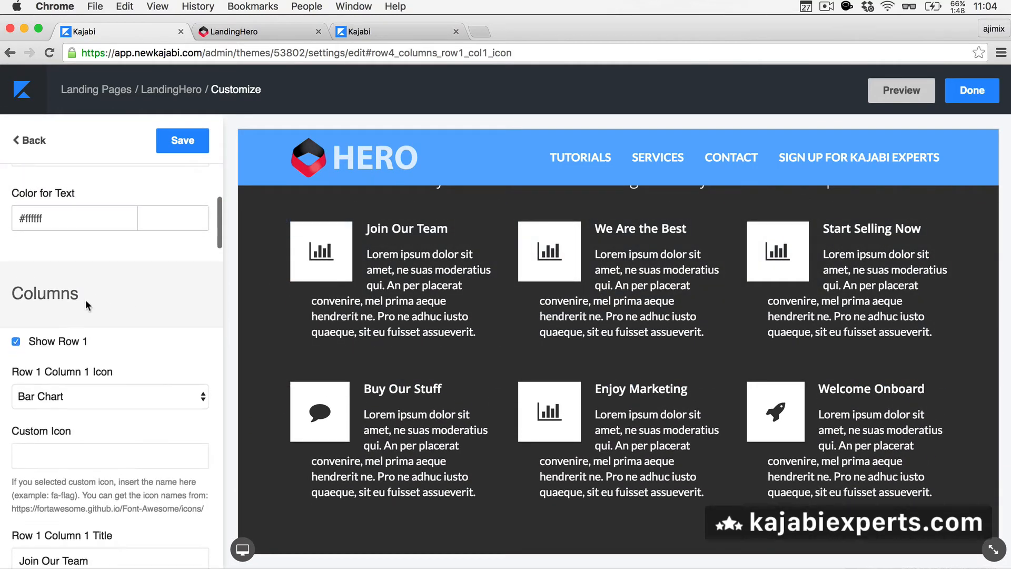
scroll(70, 345, "down", 3)
left_click(96, 326)
left_click(147, 263)
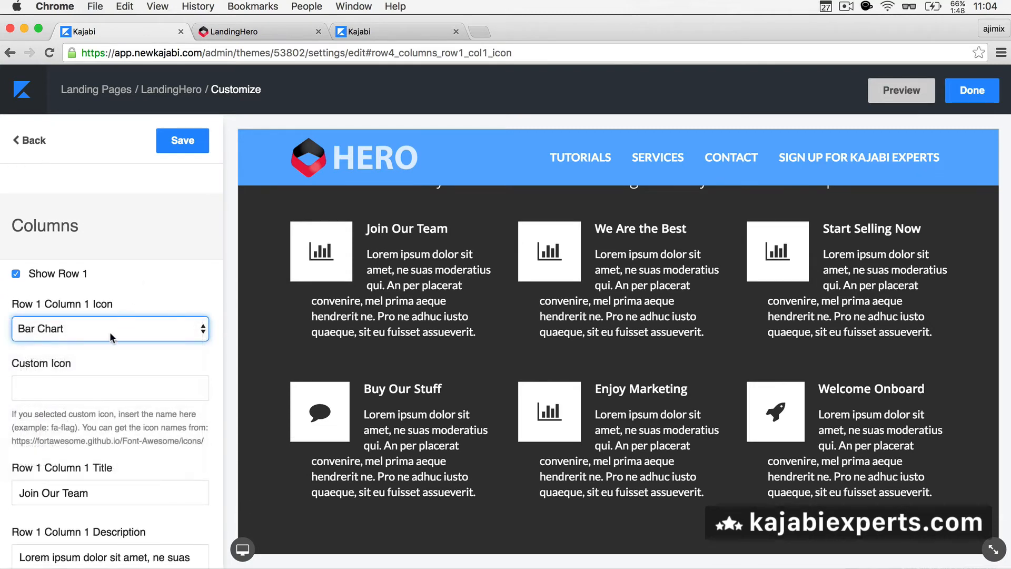
scroll(75, 426, "down", 10)
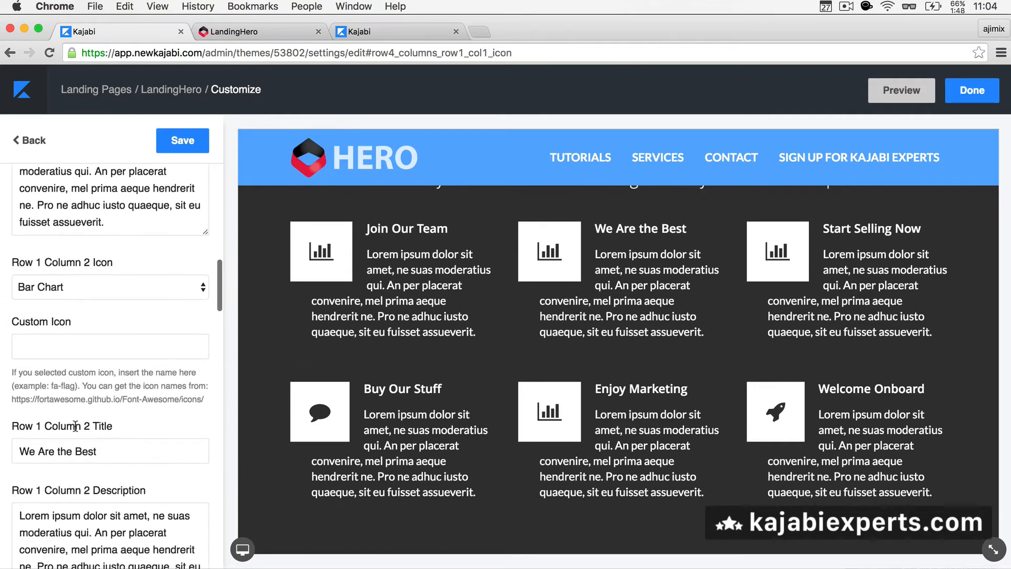
scroll(121, 285, "up", 15)
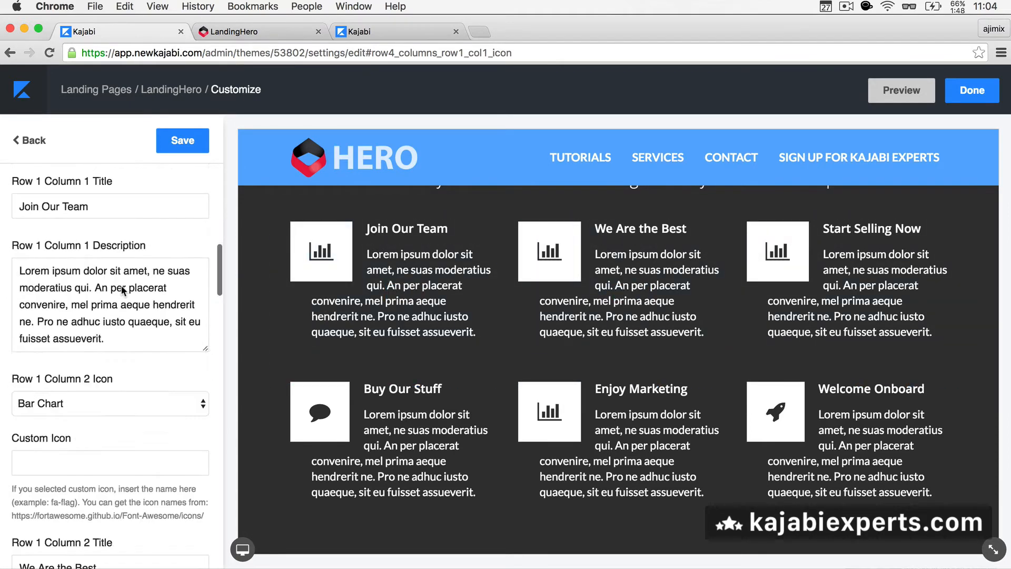
scroll(498, 295, "up", 4)
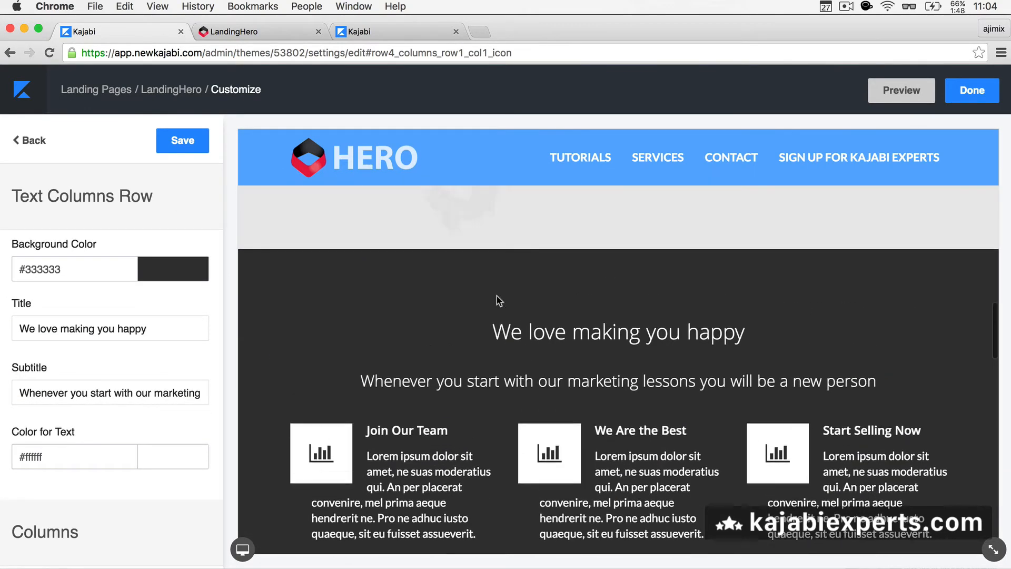
Step: Look through the Products Row settings and return to the row settings list
left_click(33, 140)
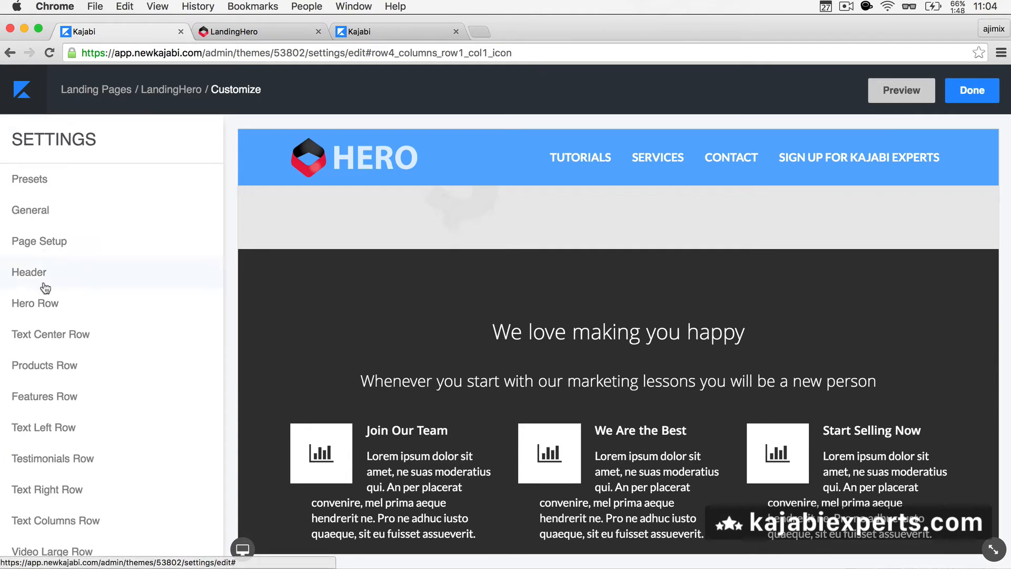
left_click(46, 368)
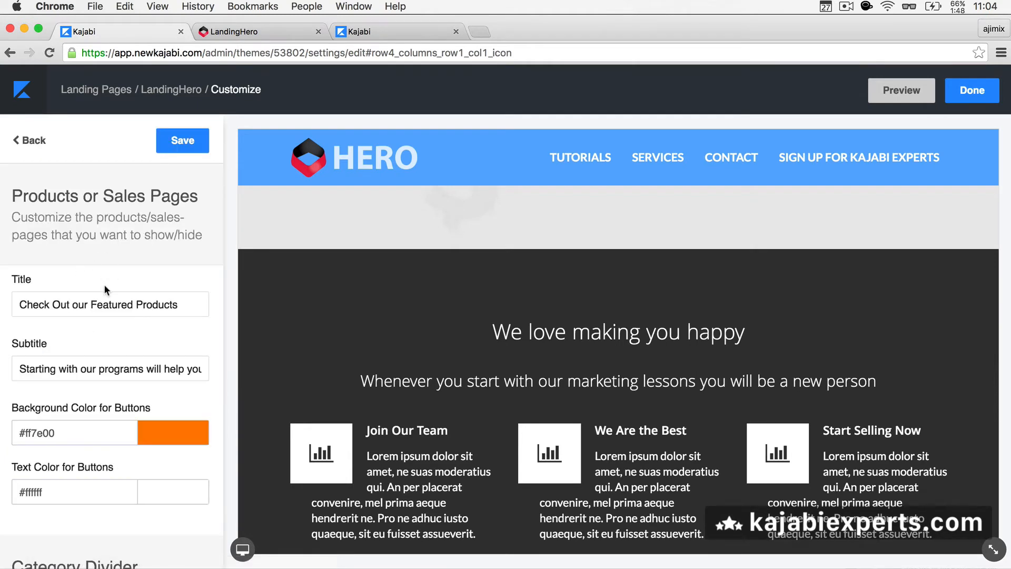
scroll(106, 289, "down", 5)
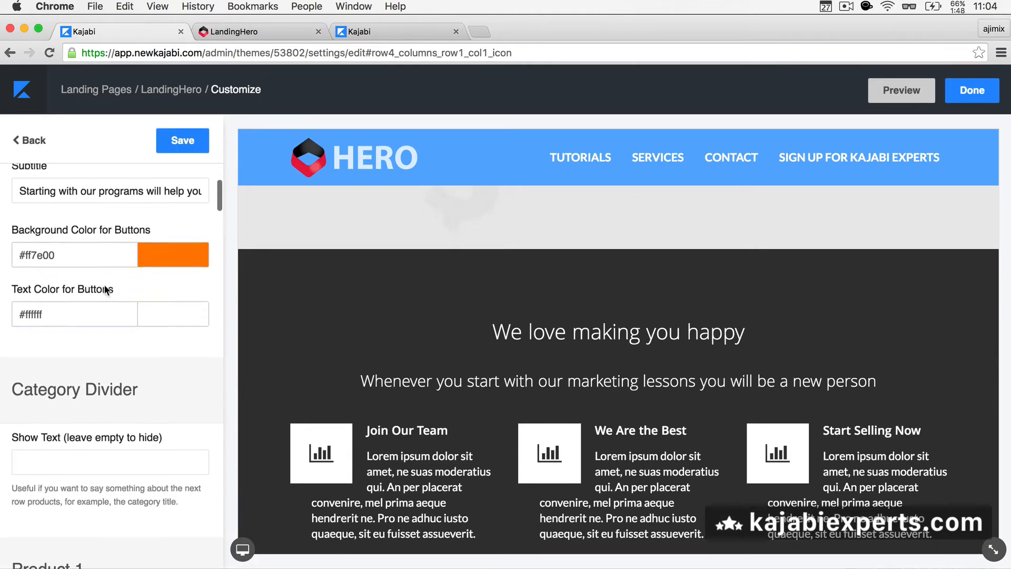
scroll(90, 326, "down", 4)
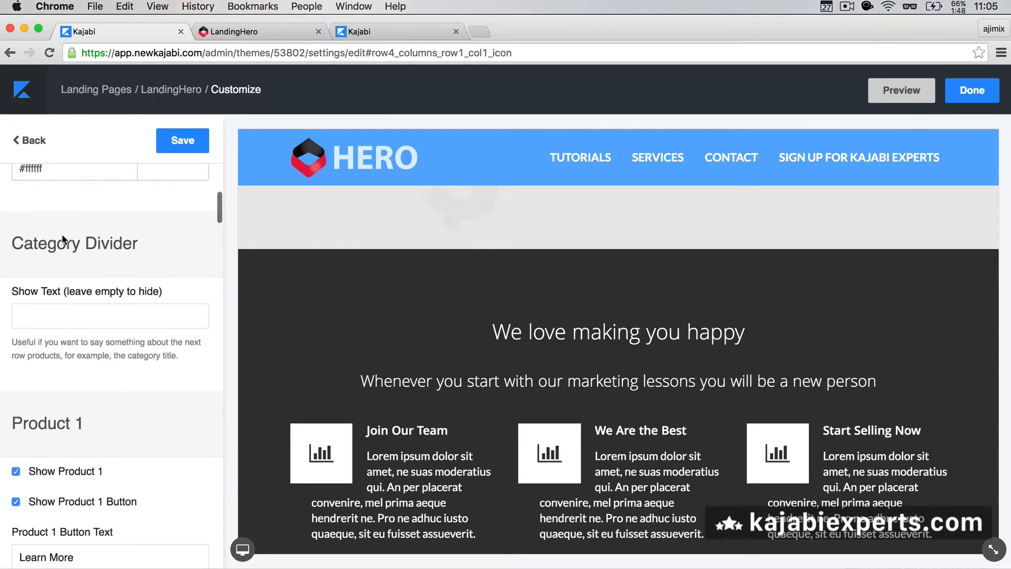
left_click(32, 140)
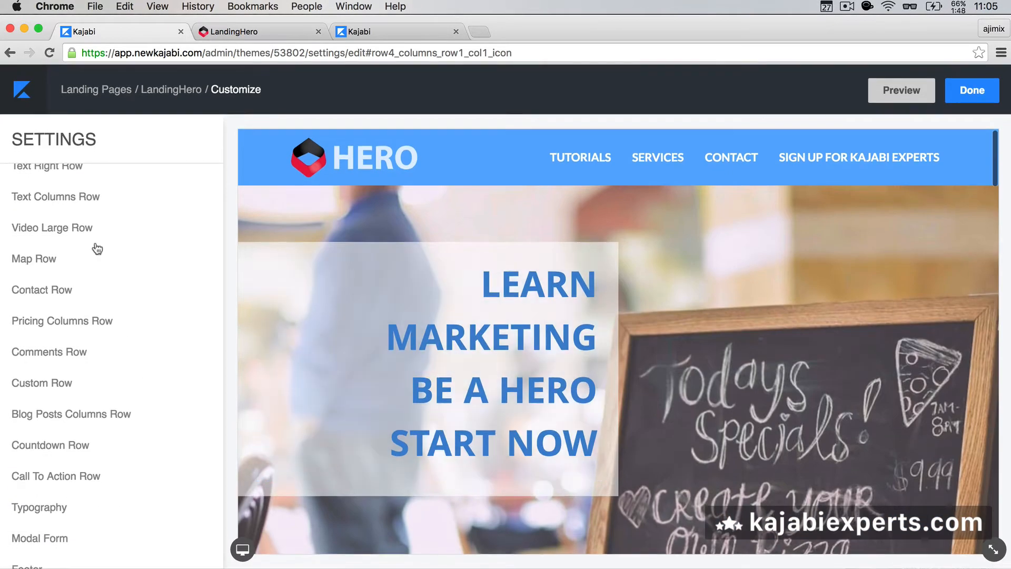
Step: In Page Setup, change Row 3 to Products Row and save the layout
scroll(43, 229, "up", 9)
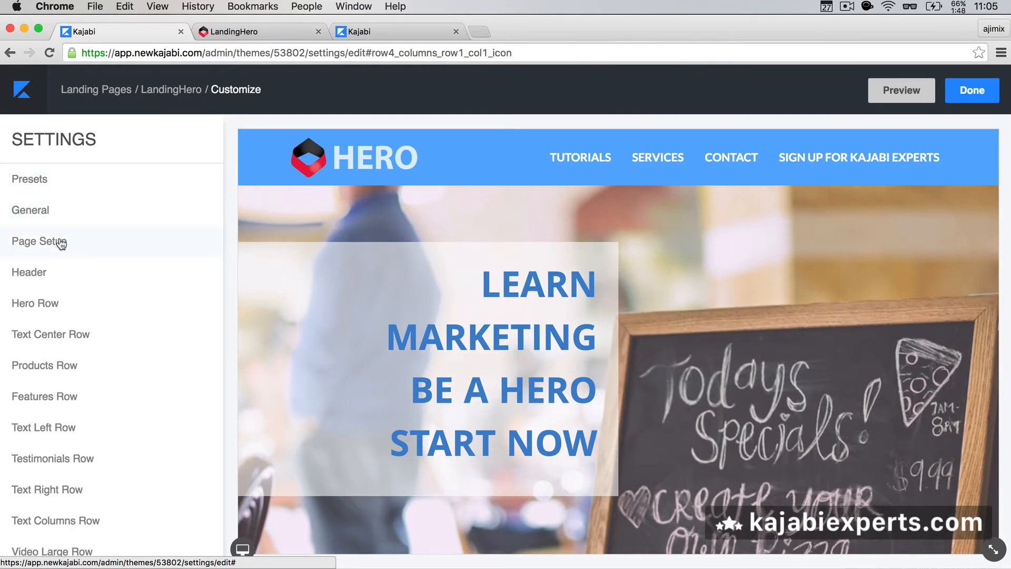
left_click(61, 242)
scroll(107, 372, "down", 3)
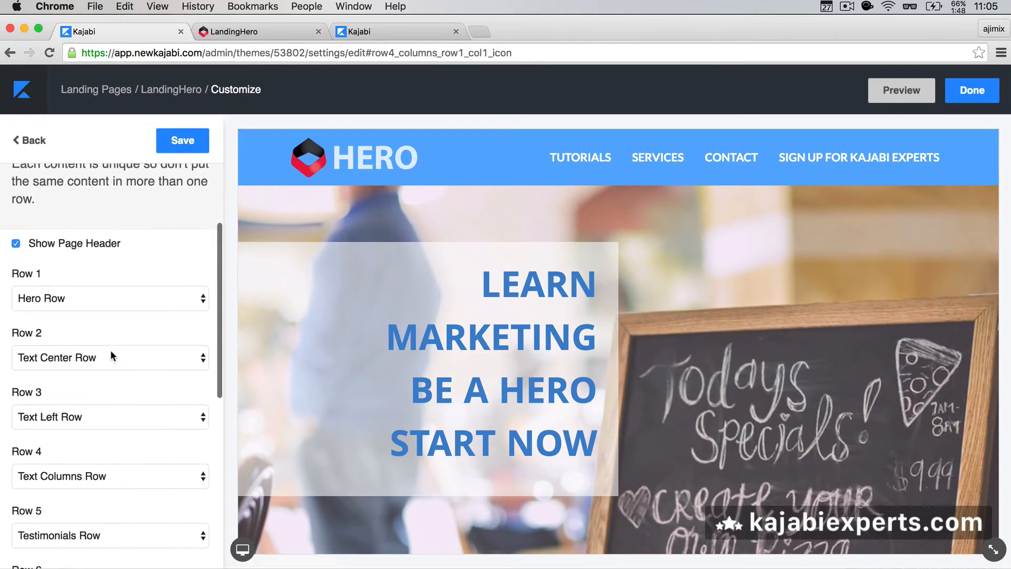
left_click(99, 412)
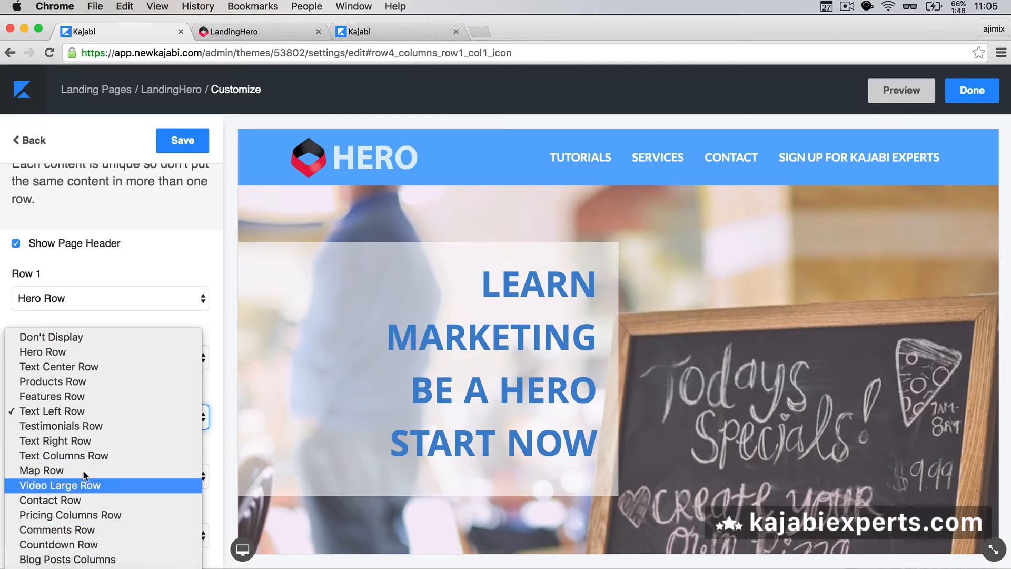
left_click(85, 381)
left_click(182, 147)
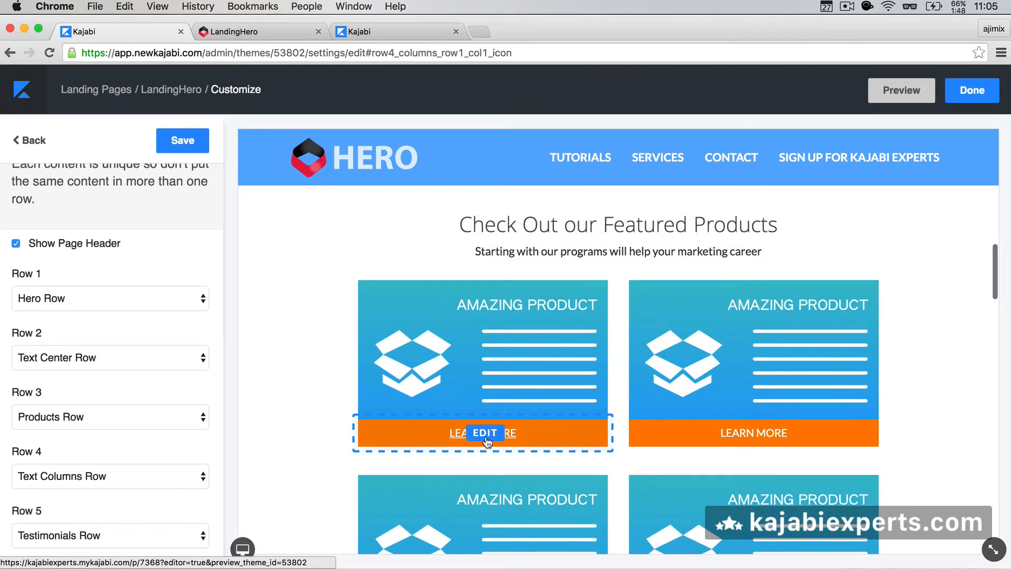
Step: Review the Products Row's Product 1–8 and category divider options, then return to the list
left_click(485, 432)
scroll(100, 270, "up", 5)
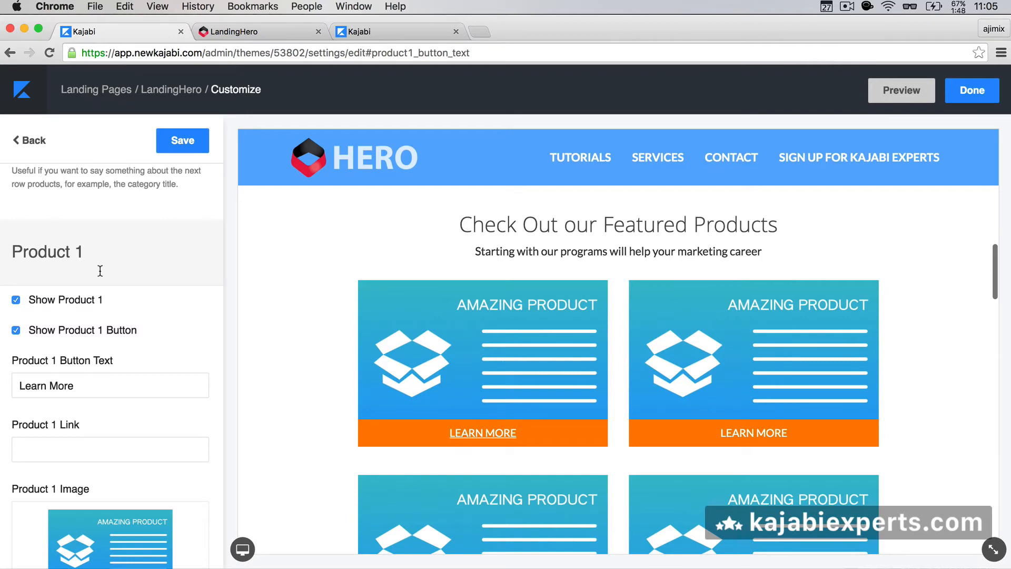
scroll(101, 270, "down", 10)
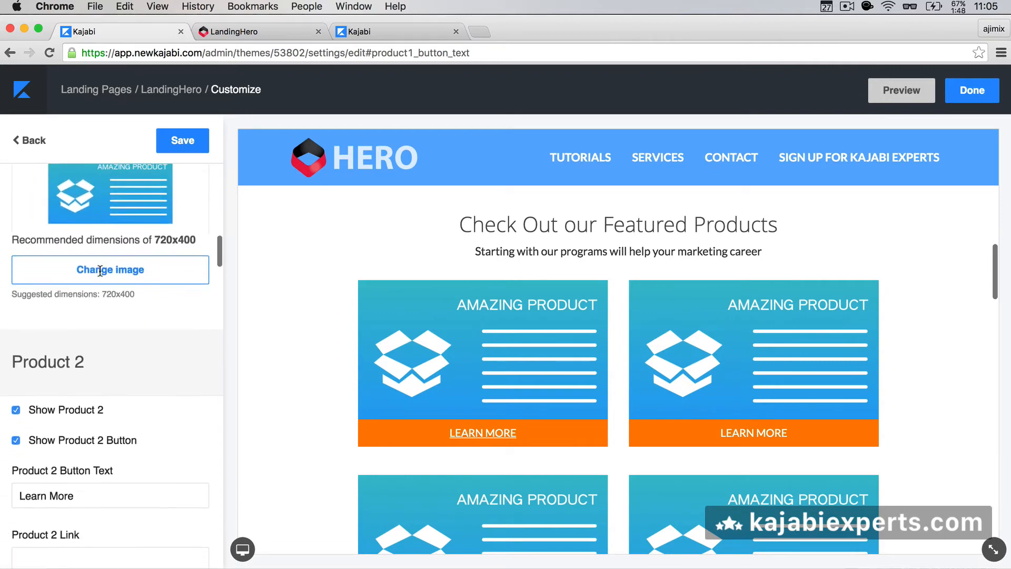
scroll(100, 271, "up", 5)
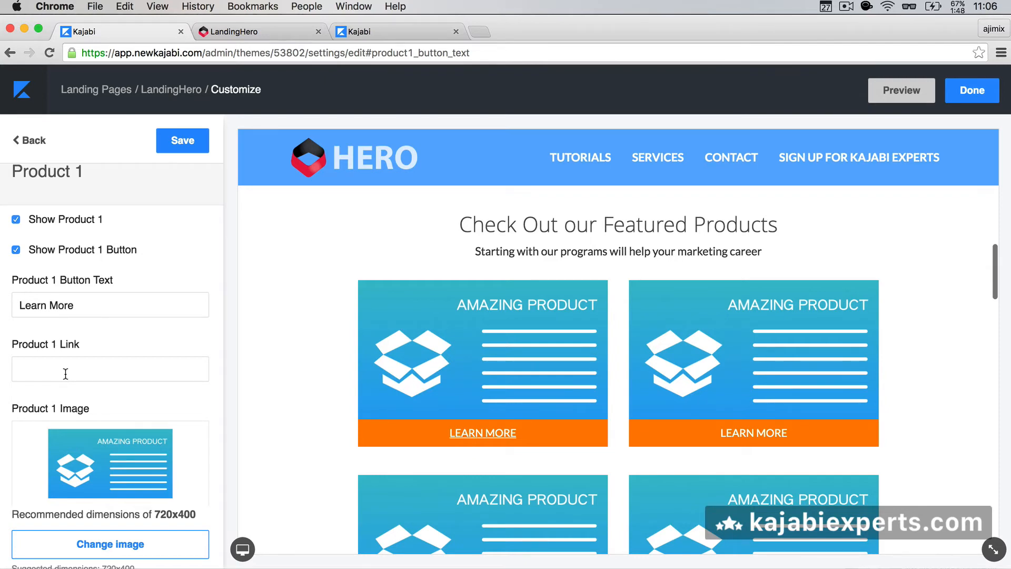
scroll(66, 374, "down", 6)
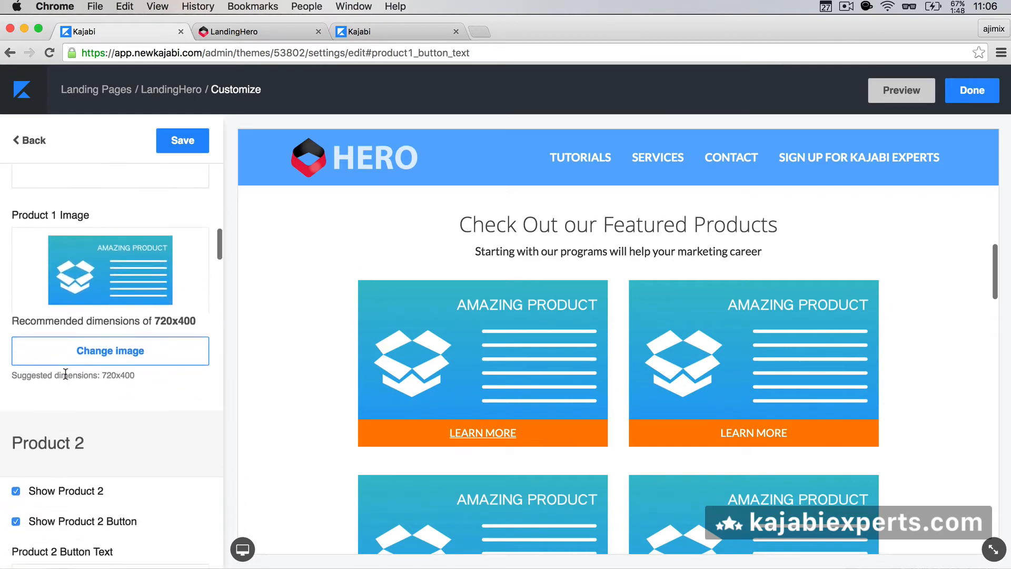
scroll(66, 373, "down", 1)
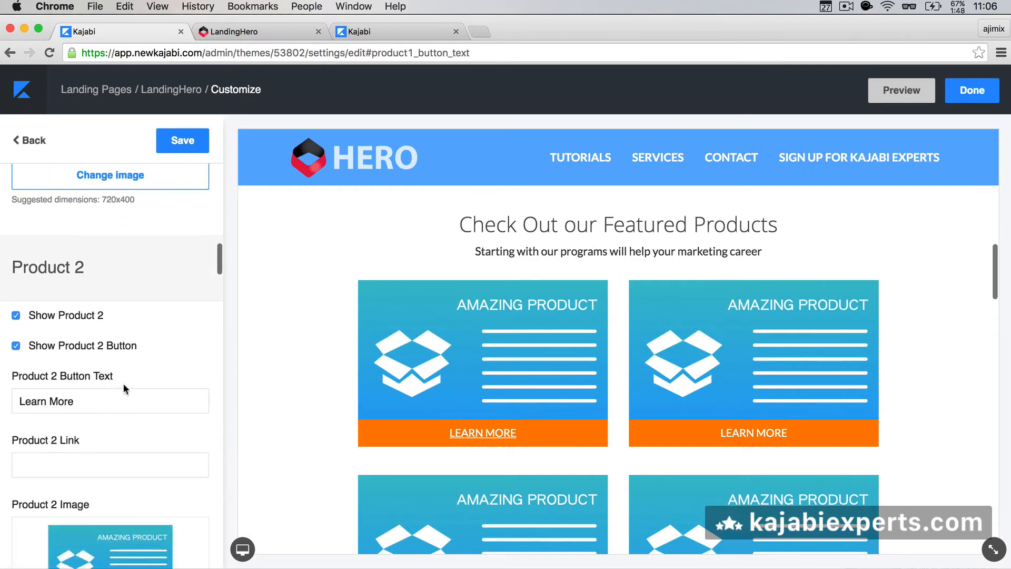
scroll(122, 391, "down", 15)
scroll(122, 390, "up", 5)
scroll(122, 393, "down", 20)
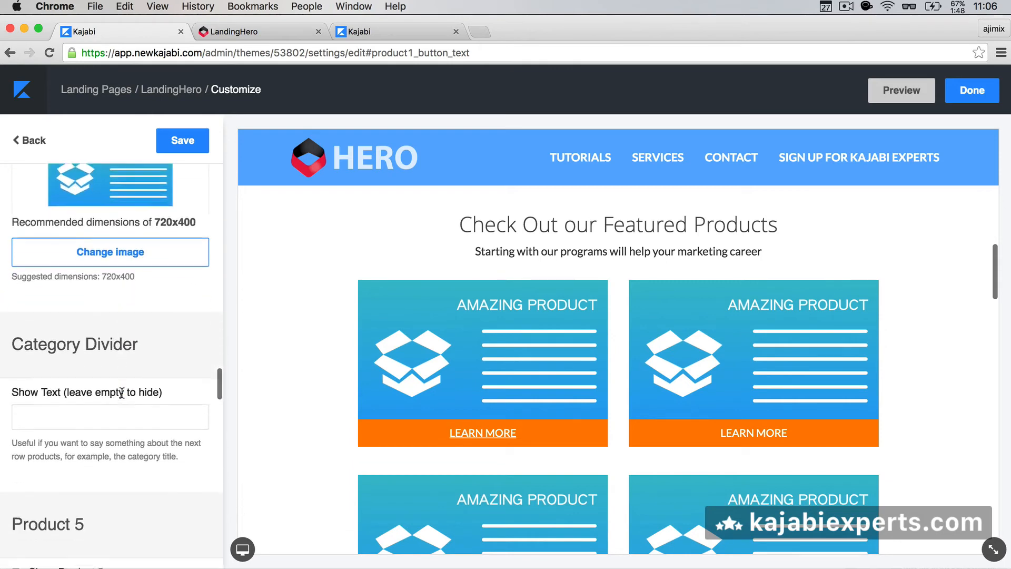
scroll(122, 392, "down", 20)
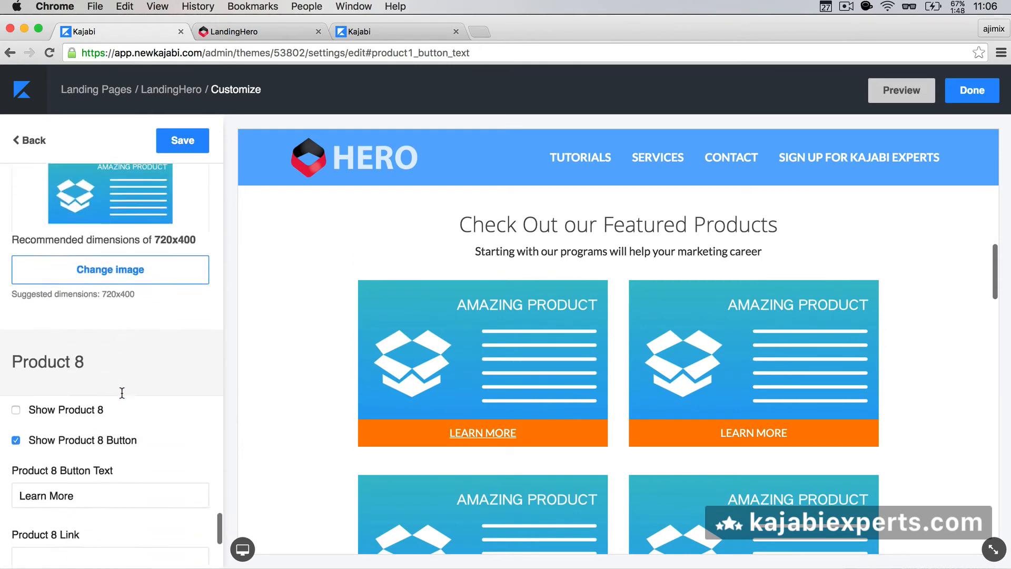
scroll(122, 392, "down", 2)
scroll(121, 392, "up", 20)
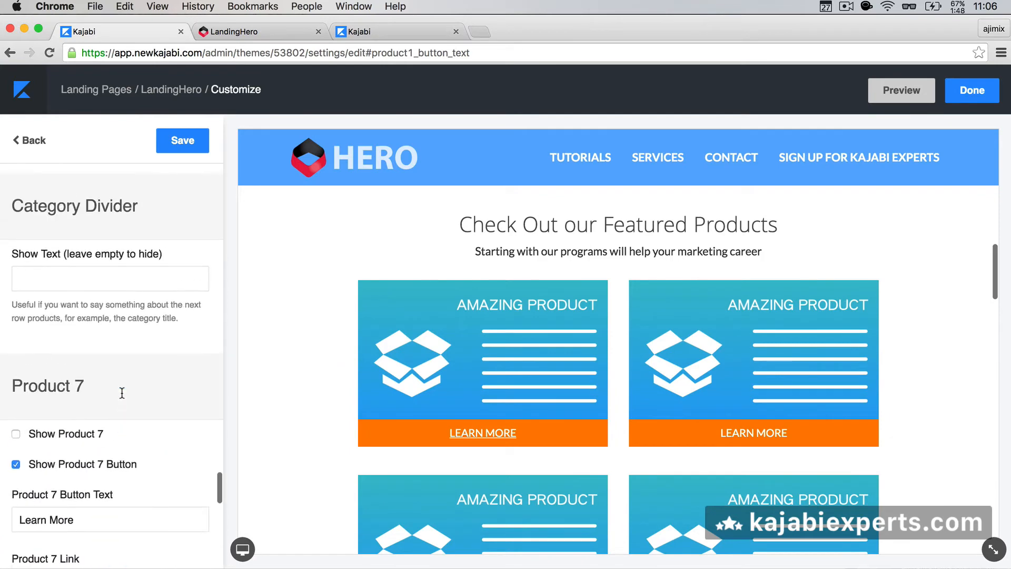
scroll(143, 347, "down", 8)
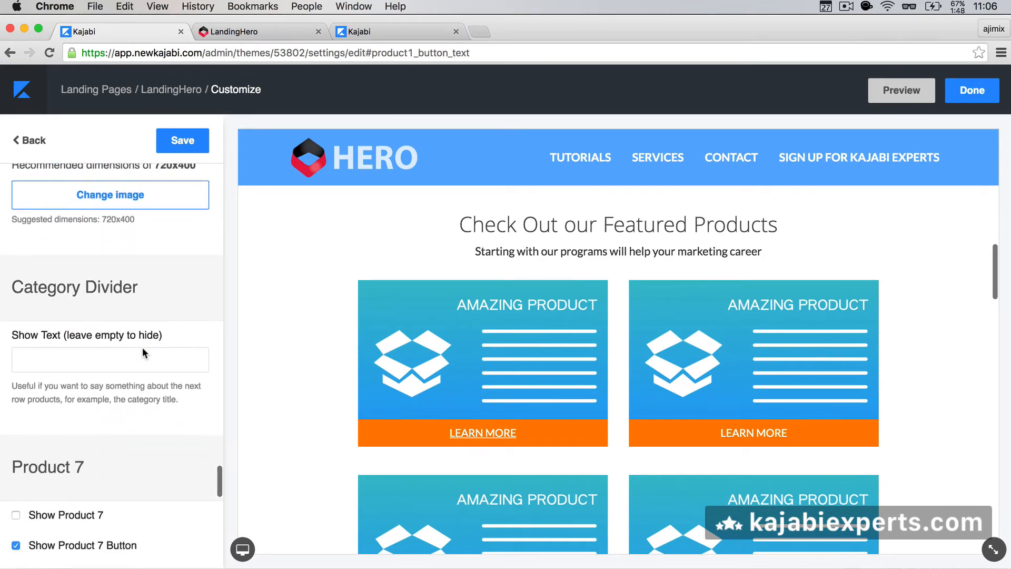
scroll(323, 316, "down", 4)
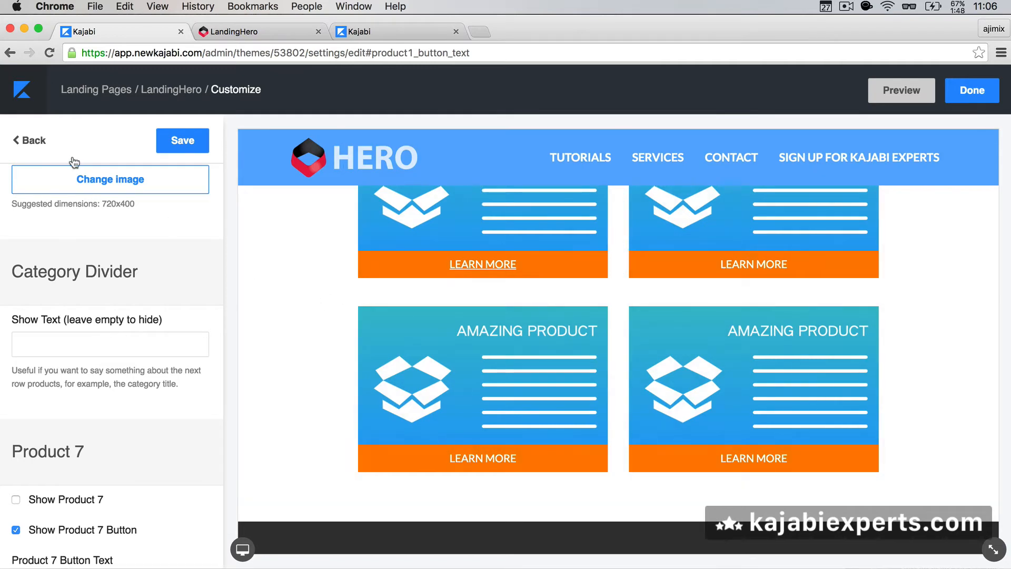
left_click(29, 143)
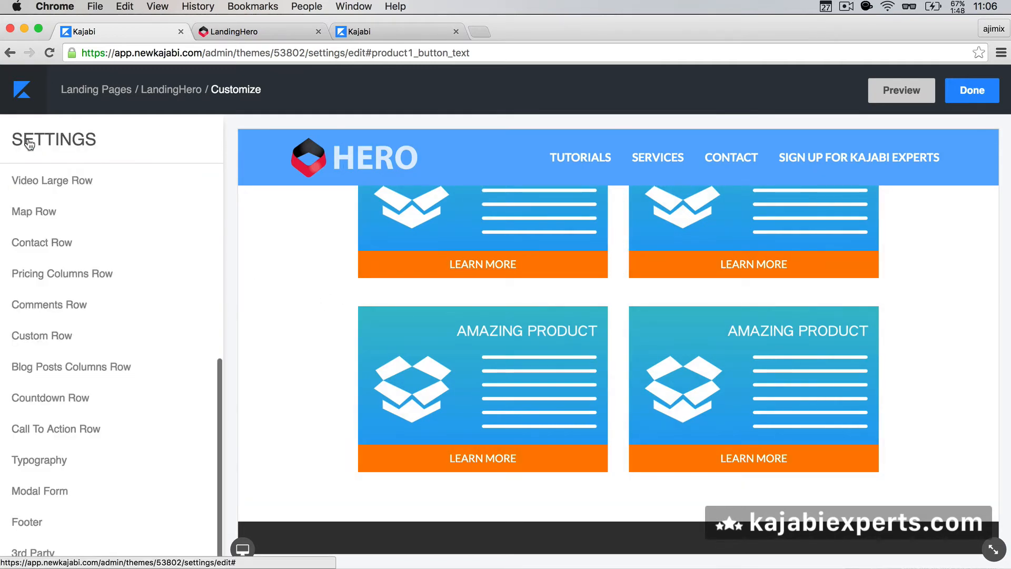
left_click(65, 254)
scroll(64, 254, "up", 8)
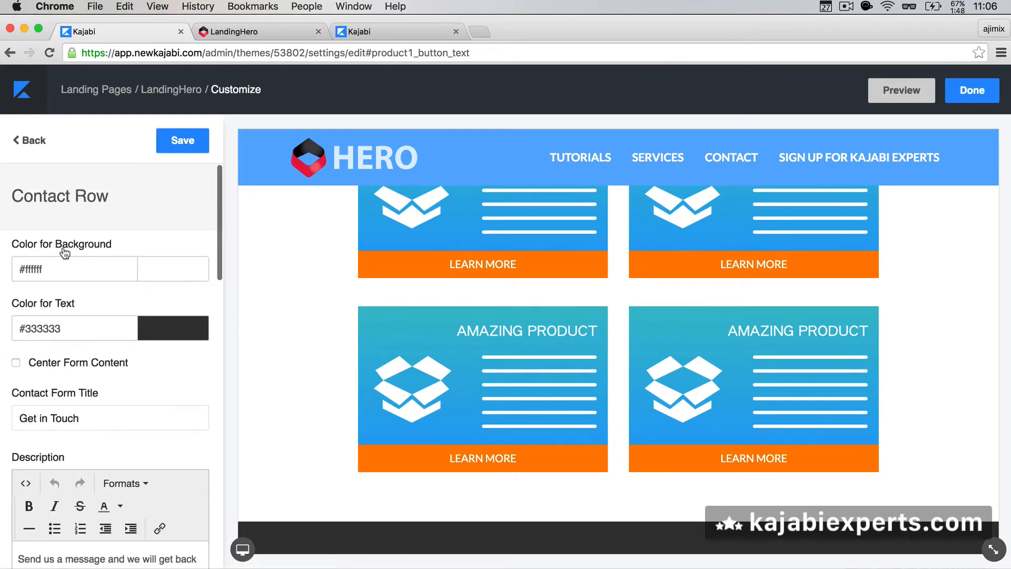
scroll(65, 253, "down", 8)
scroll(65, 254, "down", 5)
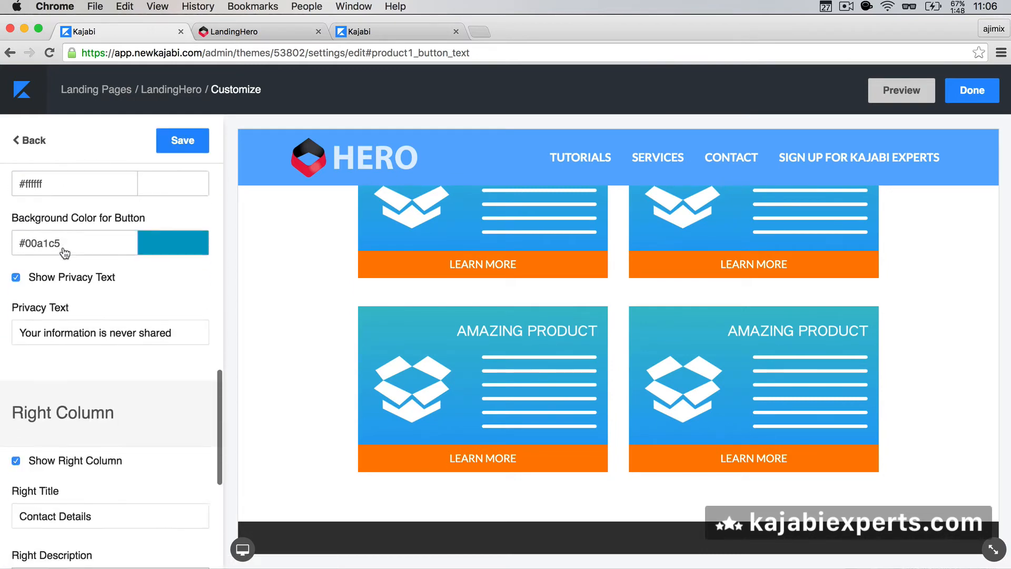
scroll(65, 254, "up", 10)
scroll(57, 371, "down", 8)
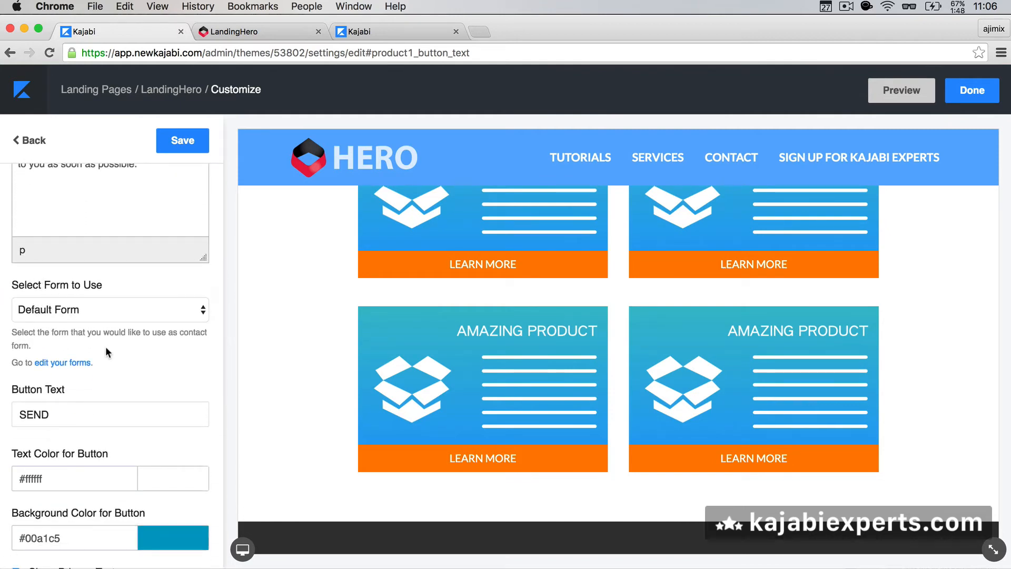
scroll(115, 413, "down", 4)
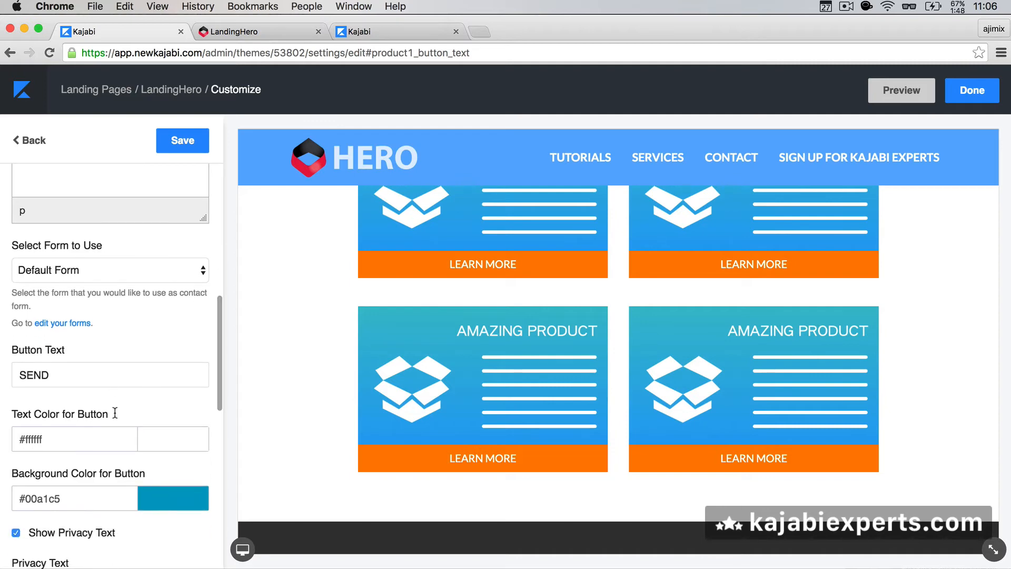
scroll(115, 413, "down", 10)
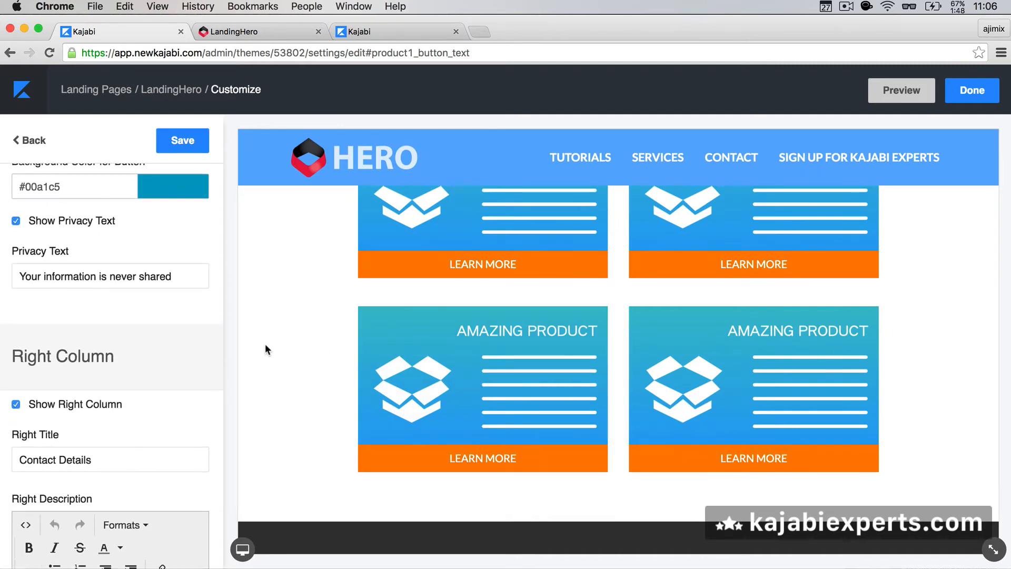
scroll(132, 422, "down", 9)
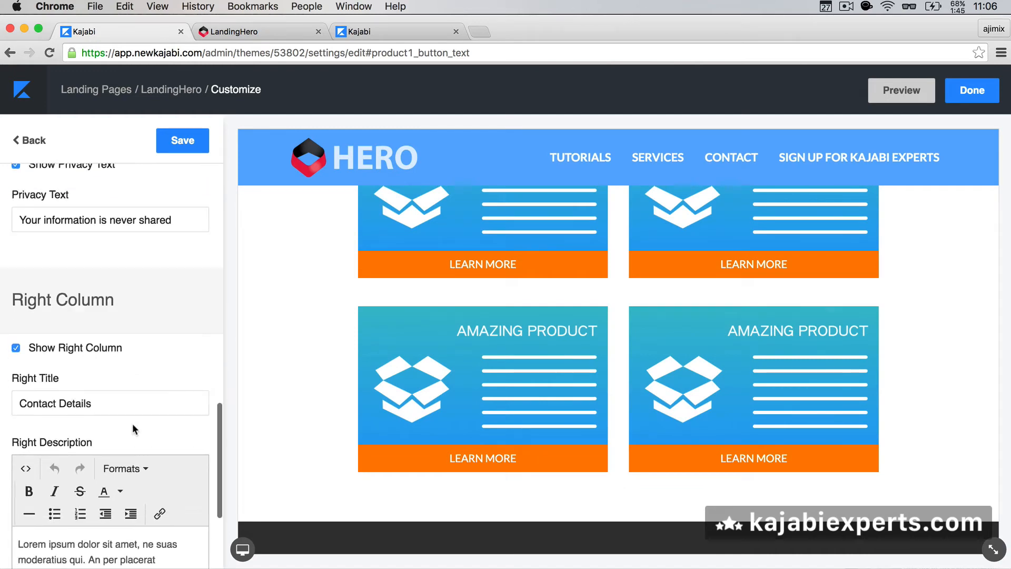
scroll(115, 354, "up", 15)
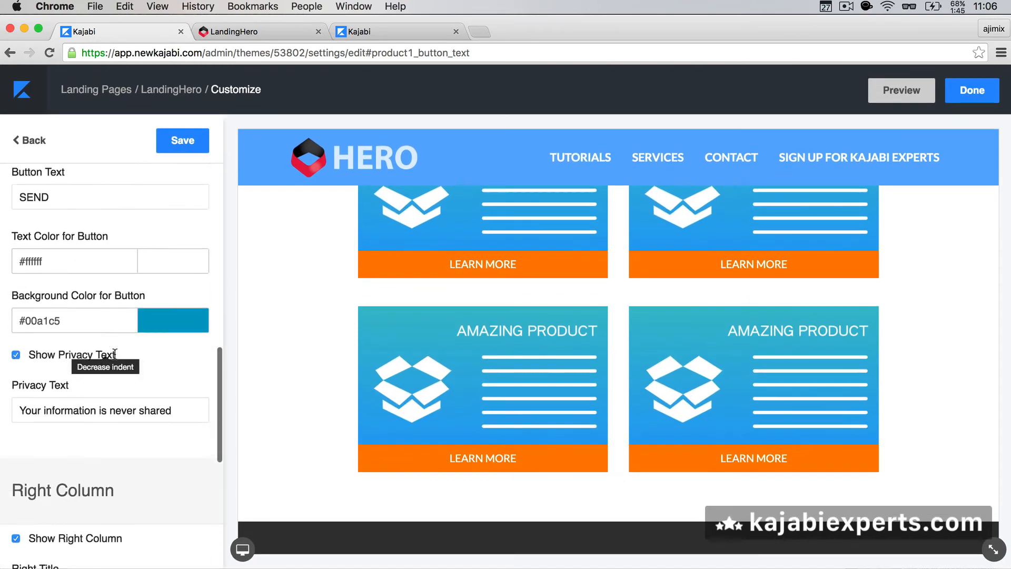
Step: Look through the Features Row settings down to Feature 11
left_click(29, 141)
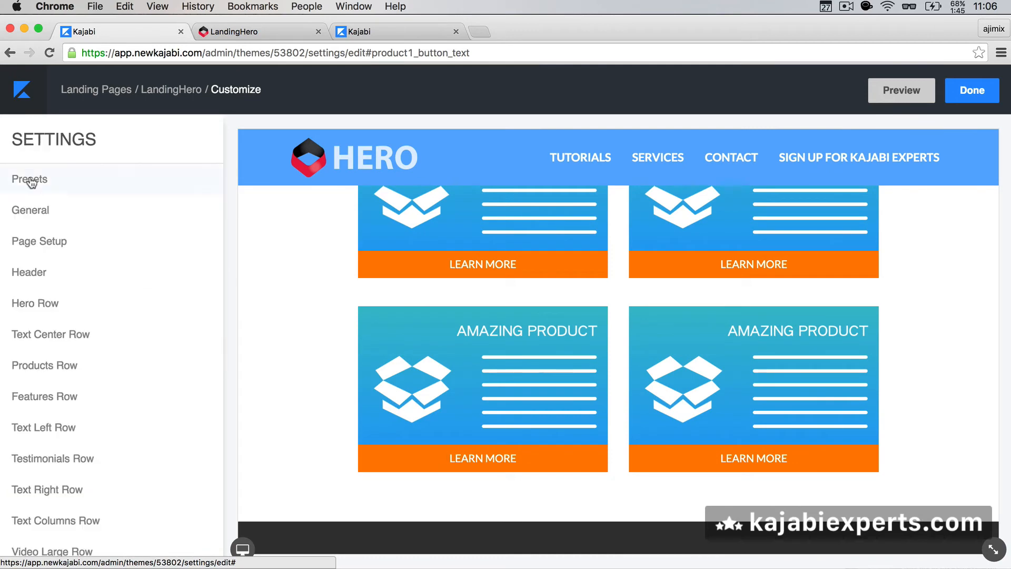
scroll(76, 396, "down", 1)
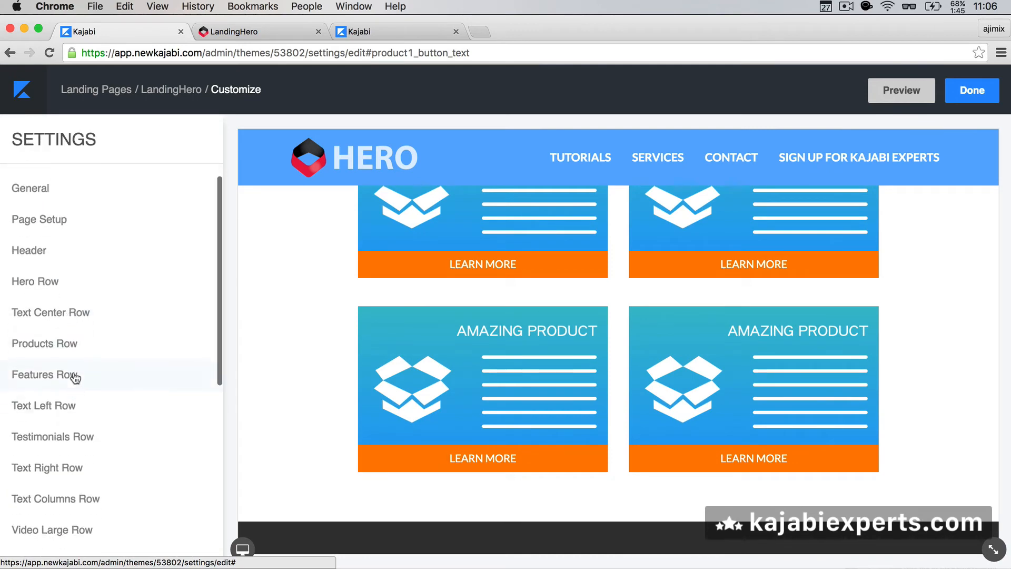
left_click(75, 378)
scroll(109, 306, "down", 4)
scroll(109, 306, "down", 1)
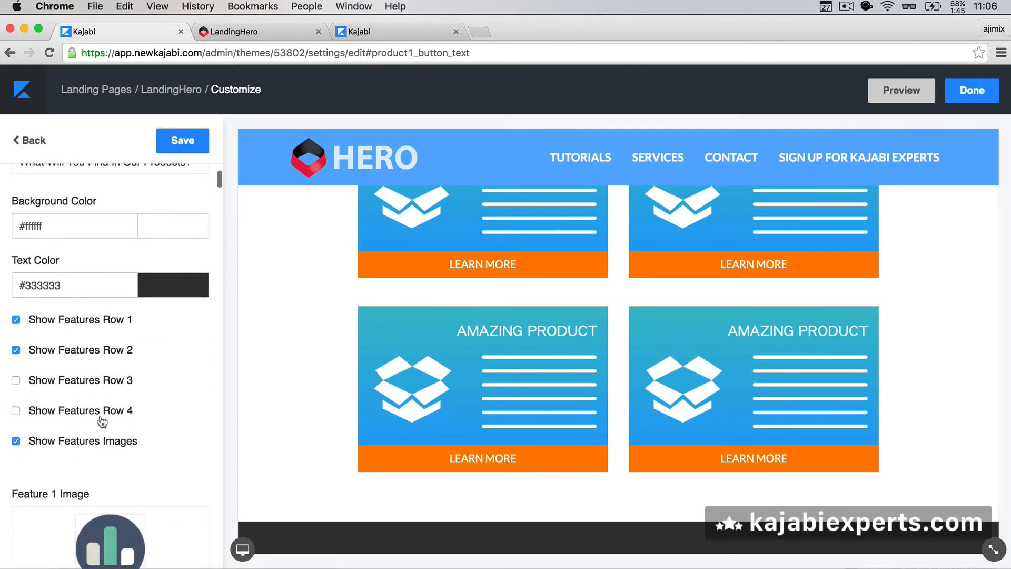
scroll(169, 426, "down", 20)
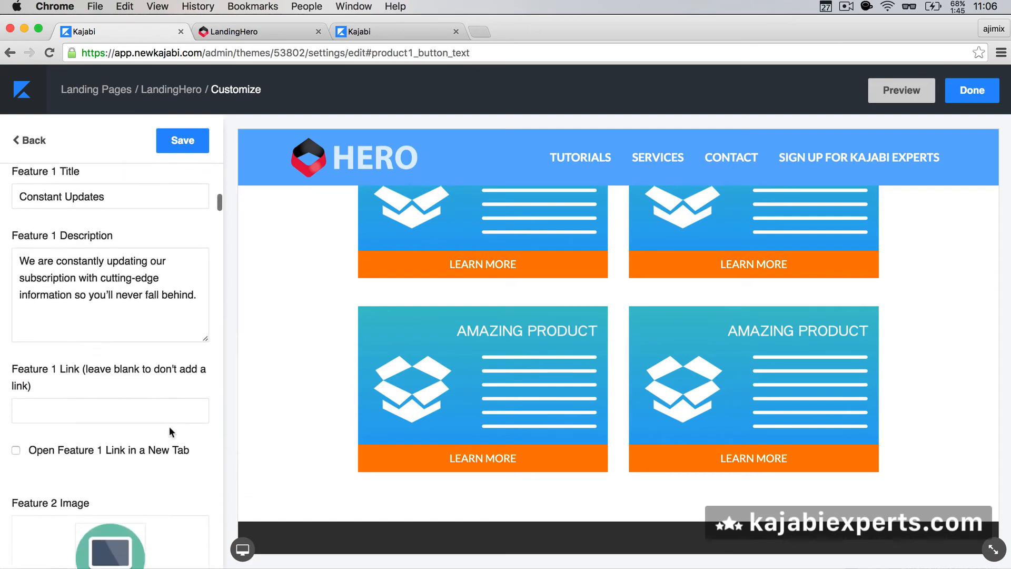
scroll(169, 425, "down", 20)
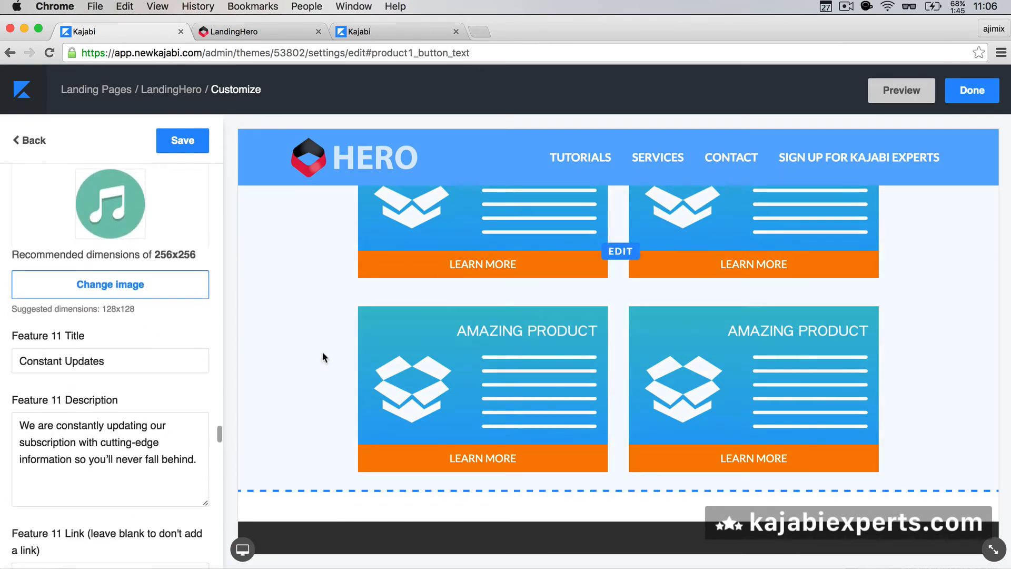
Step: Open canineconfidenceacademy.com in a new browser tab
key("super+t")
type("can")
key("Return")
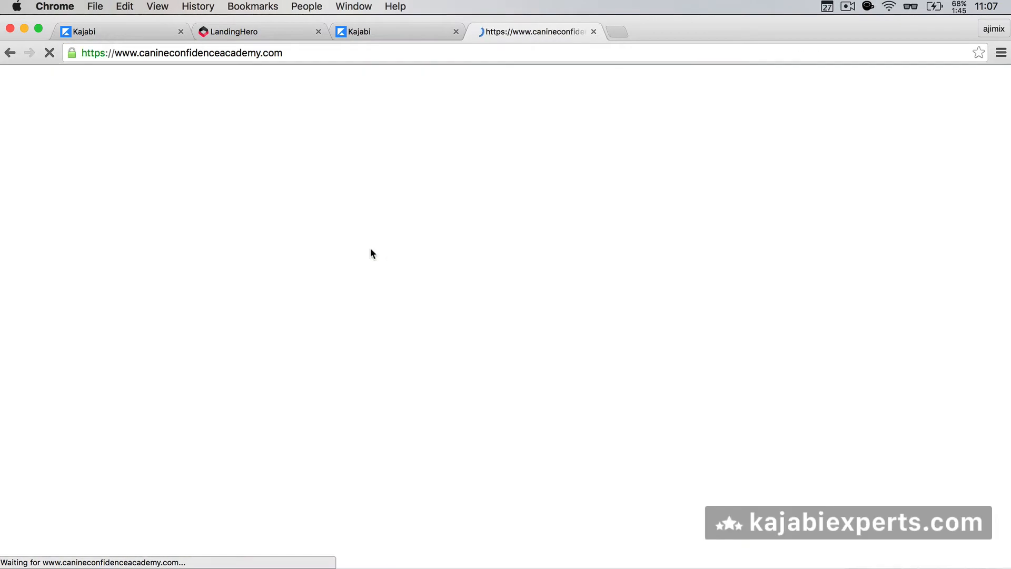
Step: Browse the Canine Confidence homepage down to the footer, then close its tab
scroll(371, 253, "down", 10)
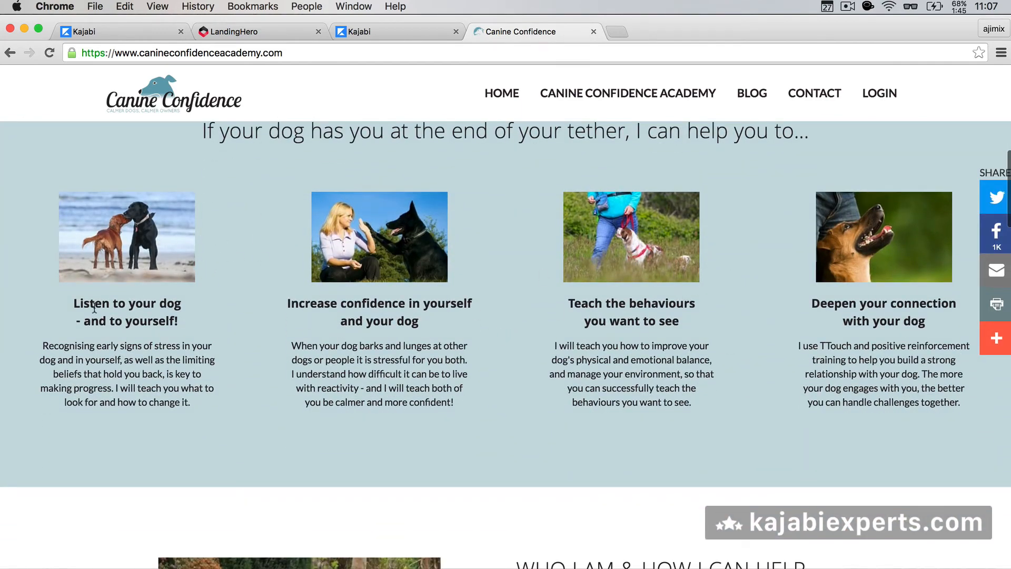
scroll(573, 338, "down", 1)
scroll(573, 339, "up", 10)
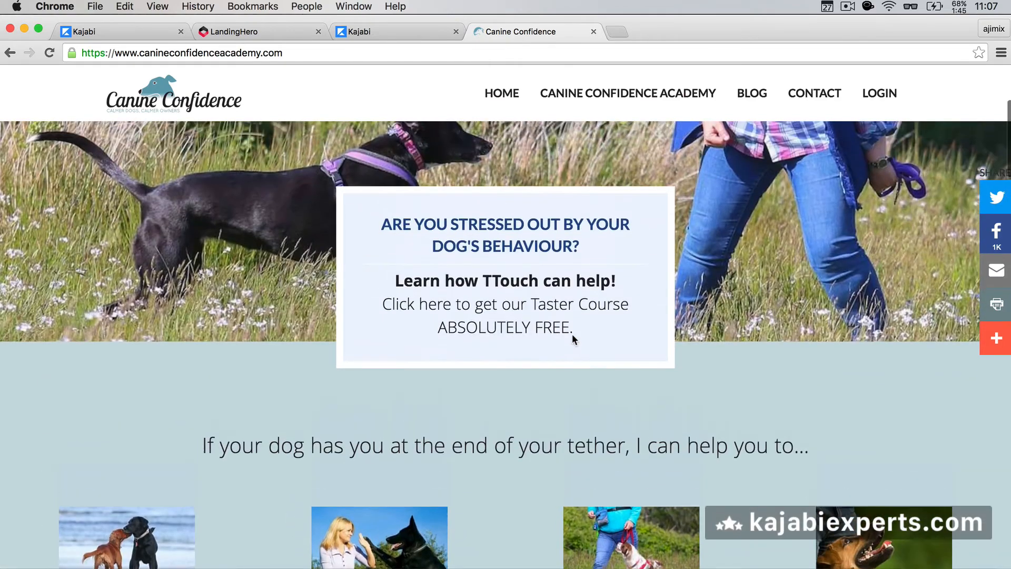
scroll(530, 245, "up", 1)
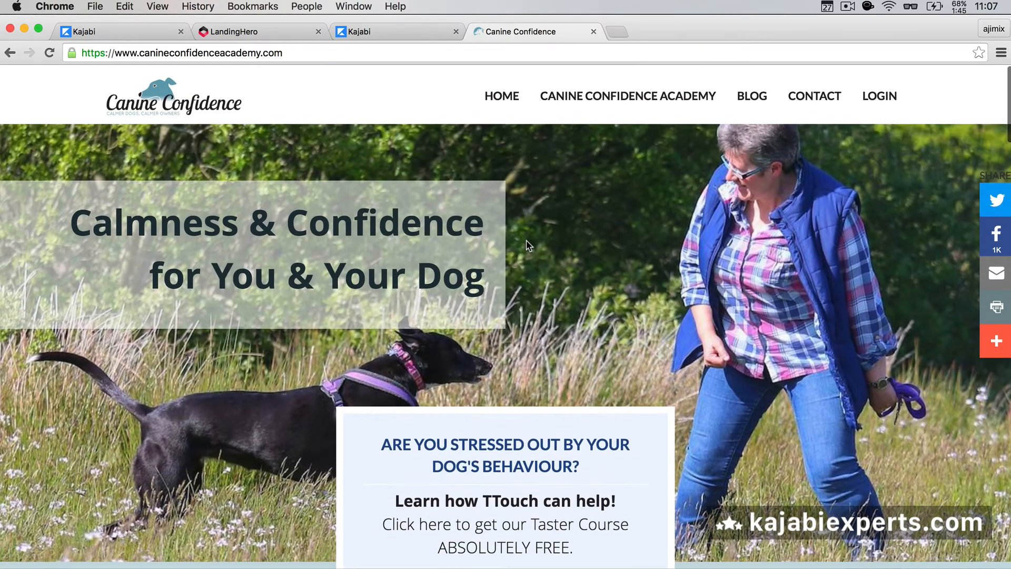
scroll(526, 241, "down", 2)
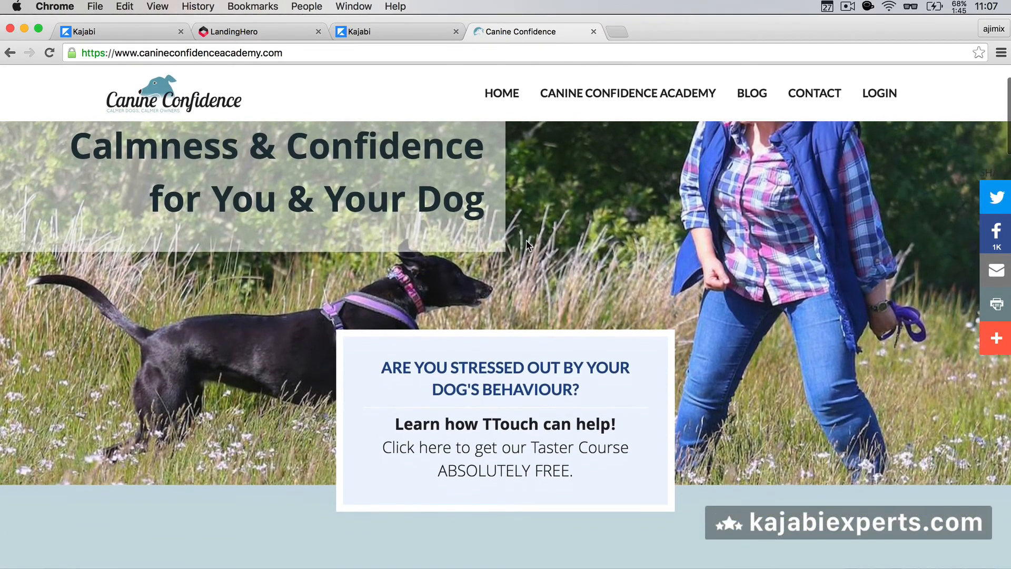
scroll(526, 241, "up", 2)
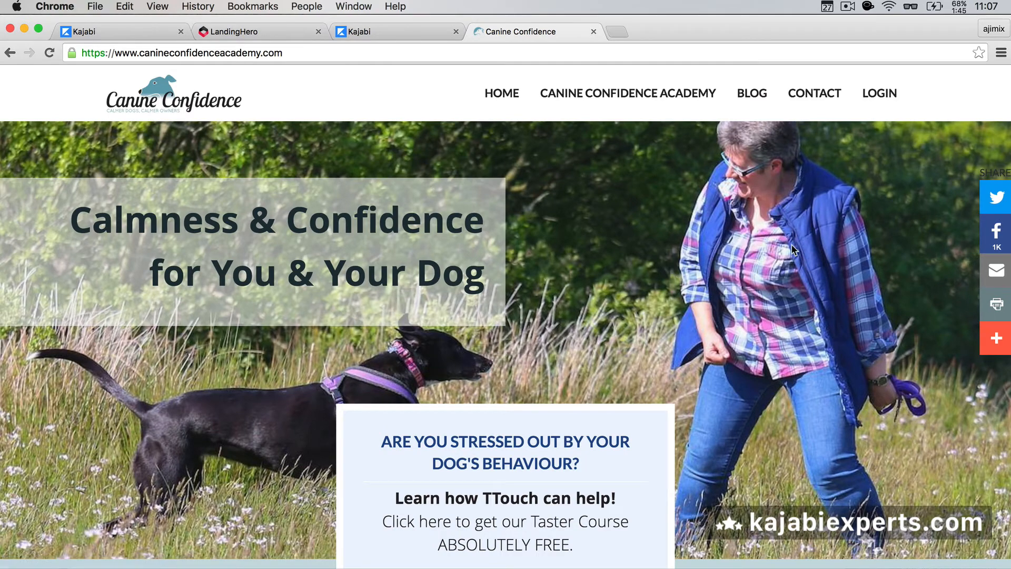
scroll(792, 244, "down", 5)
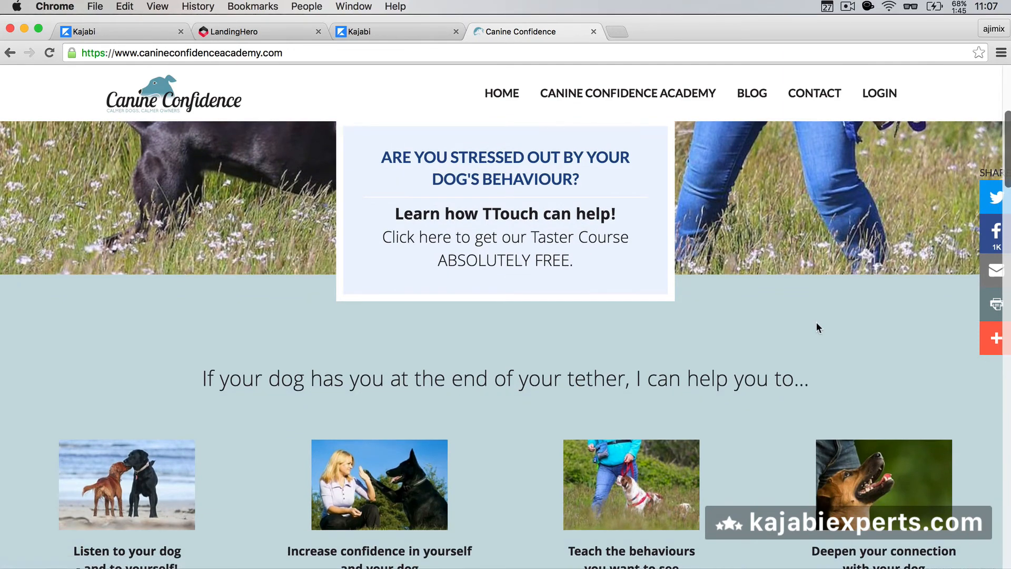
scroll(318, 192, "down", 5)
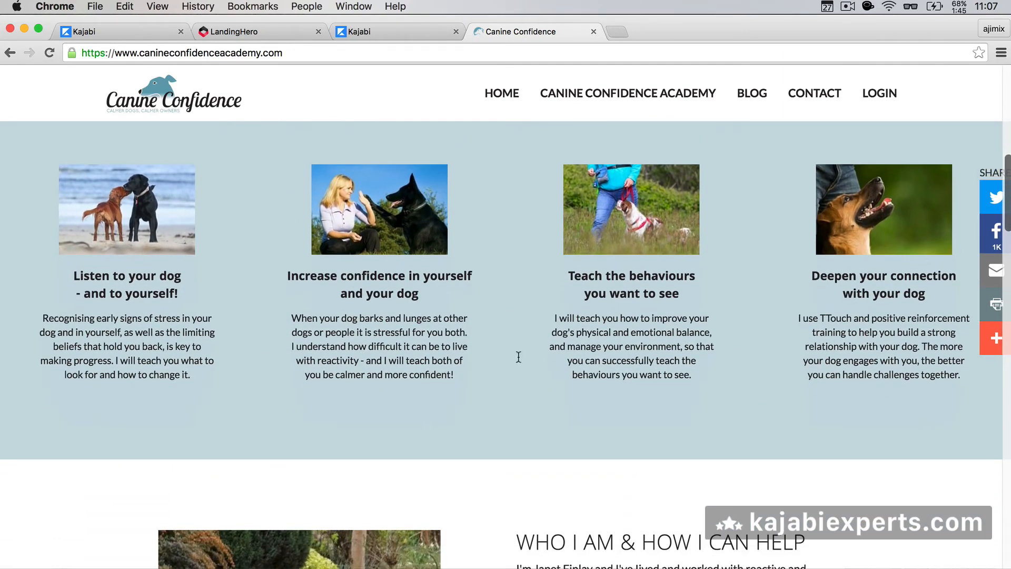
scroll(581, 361, "down", 7)
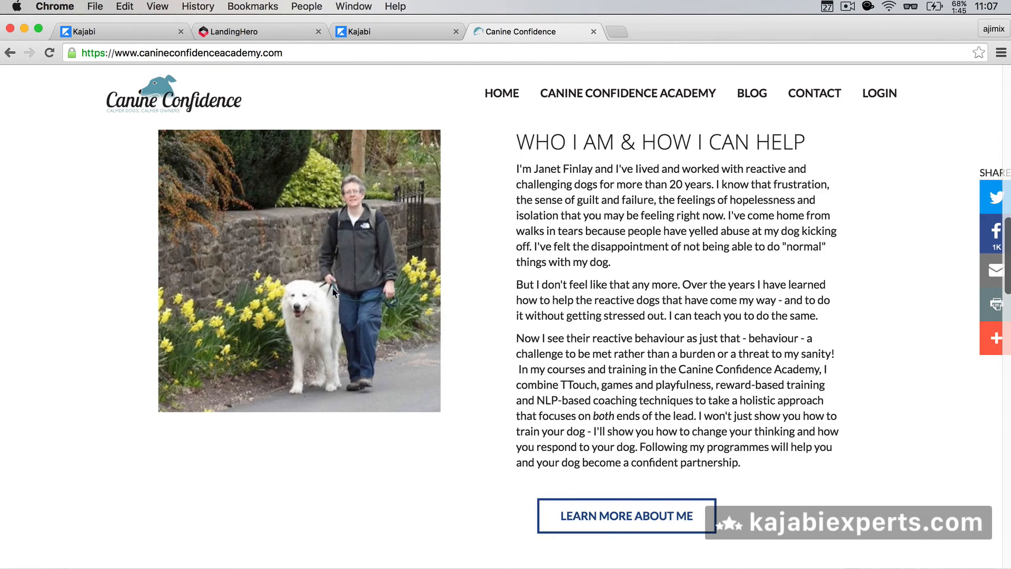
scroll(493, 400, "down", 4)
scroll(454, 396, "down", 4)
scroll(291, 371, "down", 3)
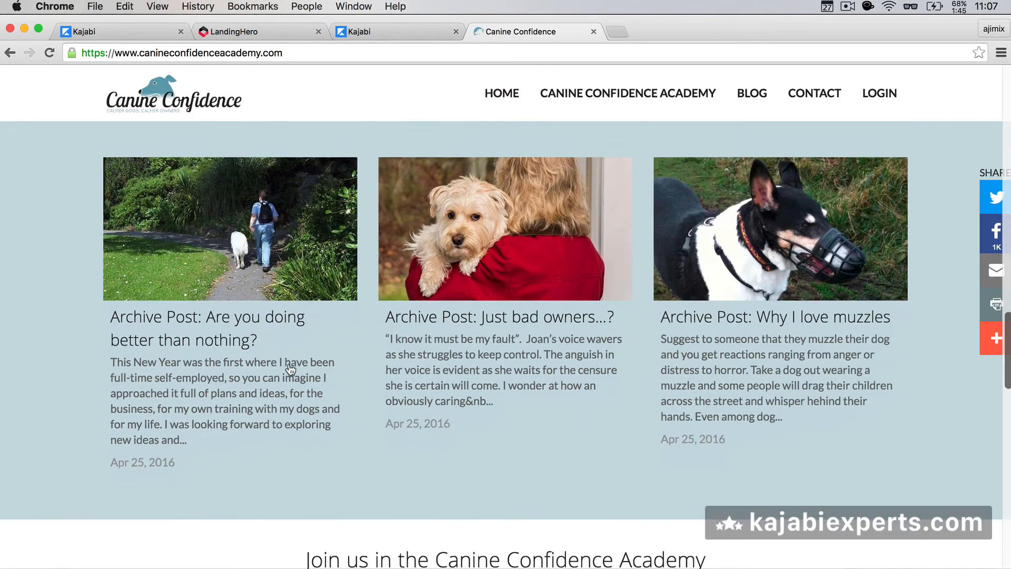
scroll(295, 369, "up", 2)
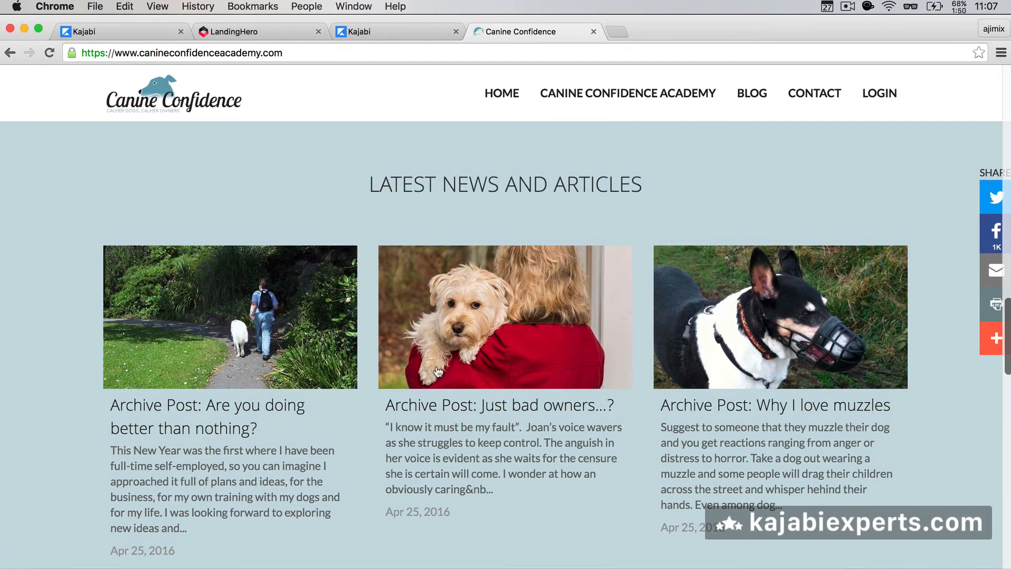
scroll(345, 422, "down", 1)
scroll(347, 422, "down", 1)
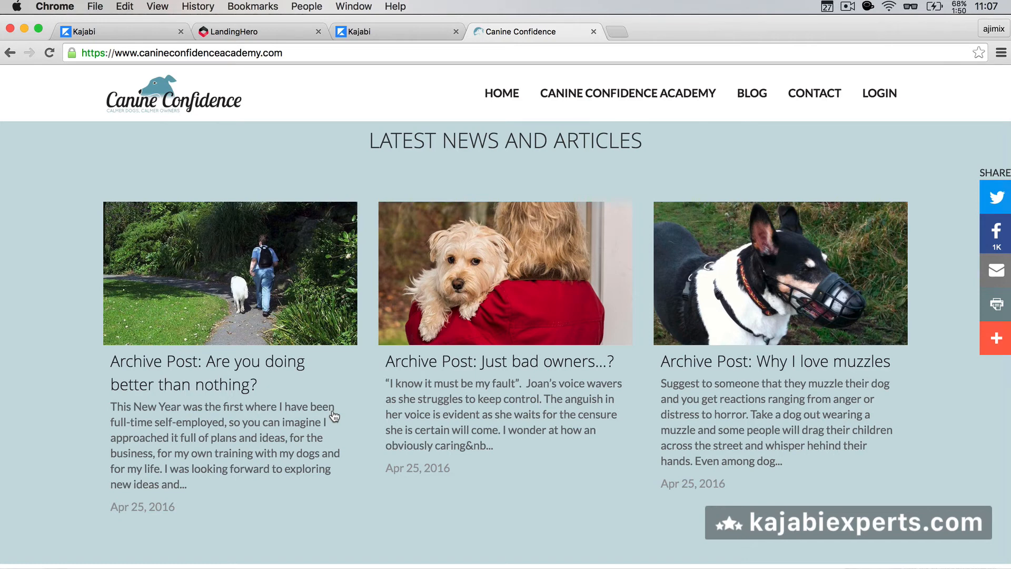
scroll(334, 416, "down", 1)
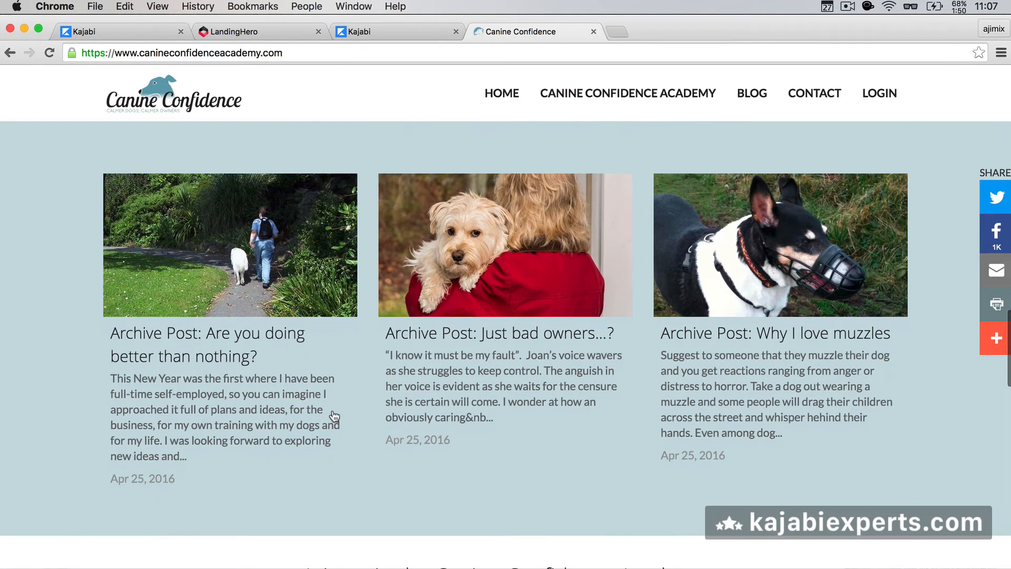
scroll(333, 417, "down", 6)
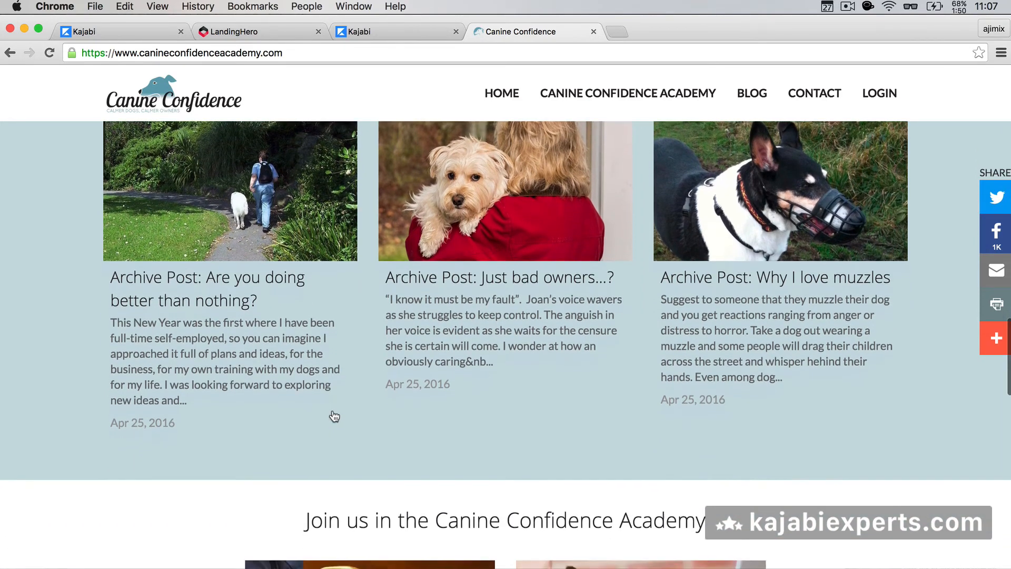
scroll(333, 417, "down", 9)
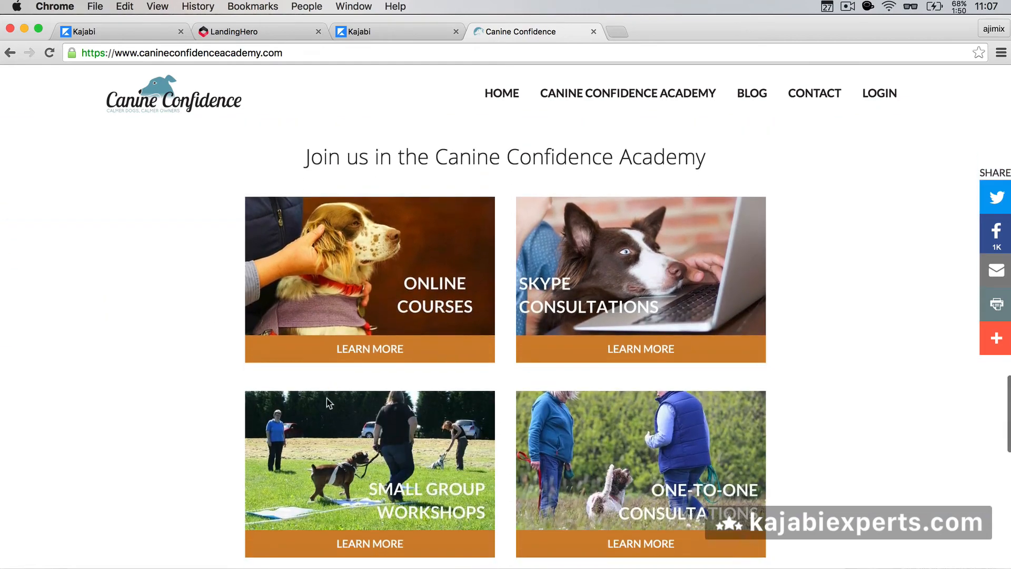
scroll(201, 405, "down", 4)
scroll(201, 406, "up", 4)
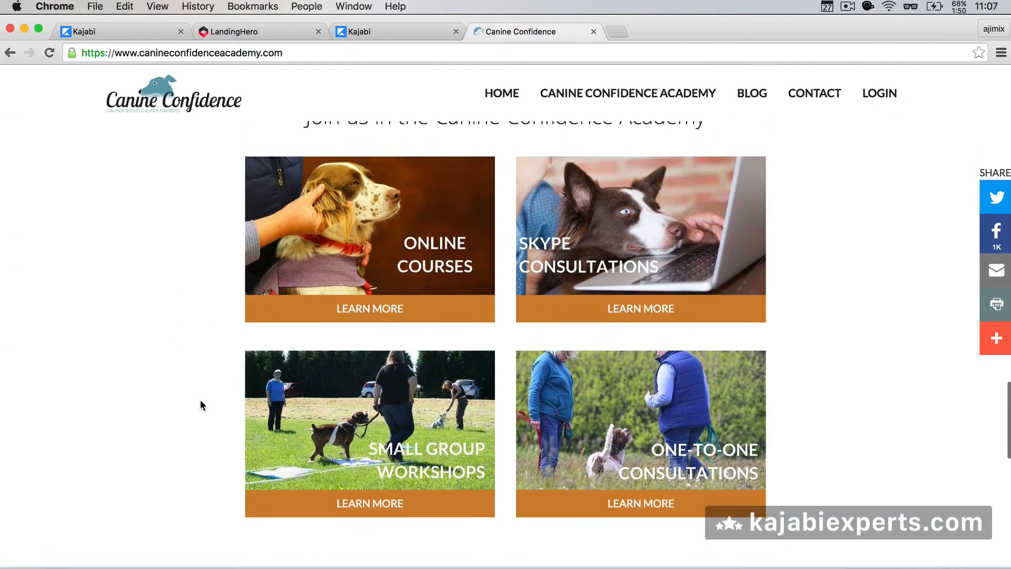
scroll(200, 402, "down", 17)
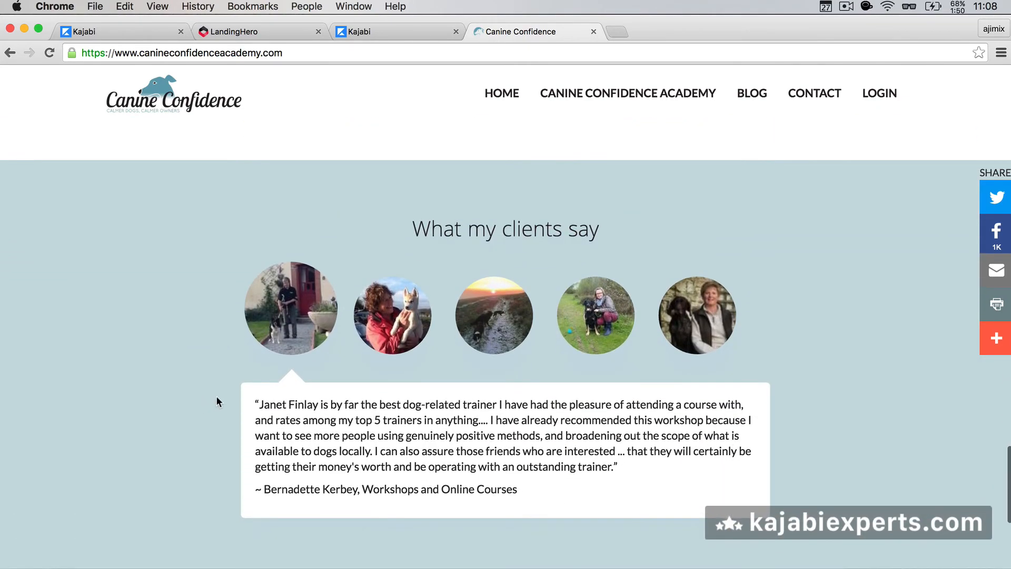
scroll(236, 411, "down", 7)
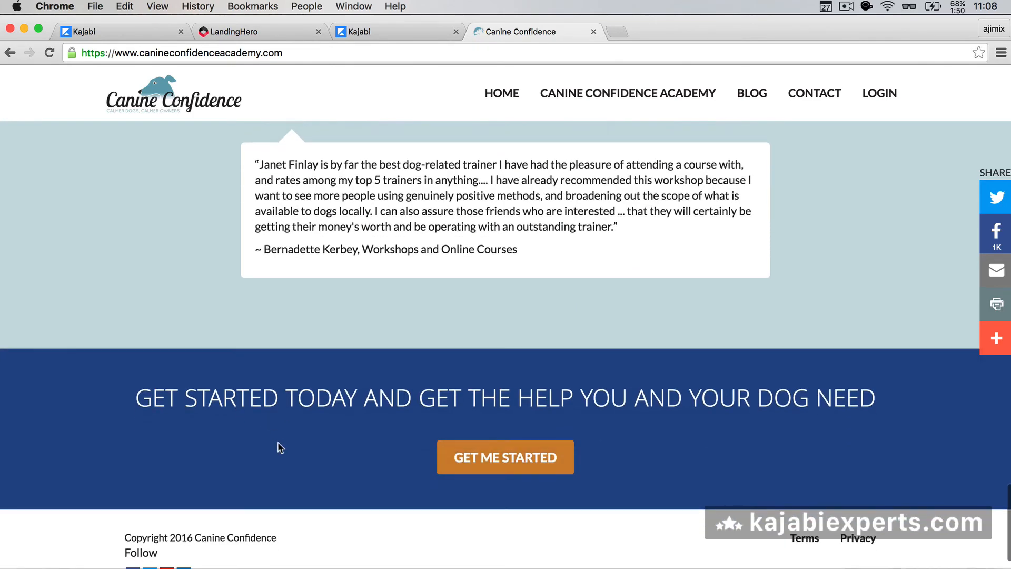
scroll(281, 447, "down", 2)
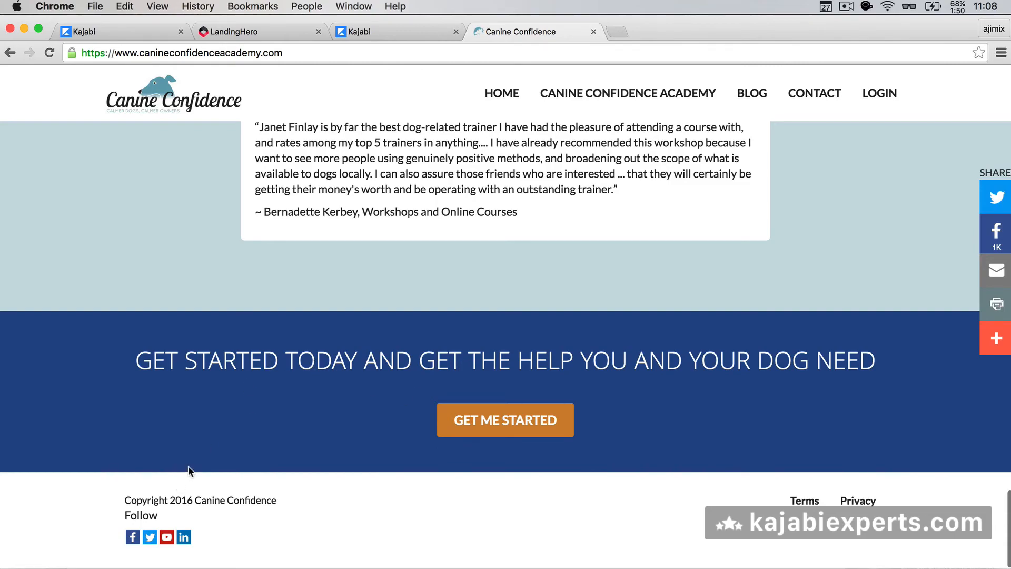
scroll(287, 449, "up", 20)
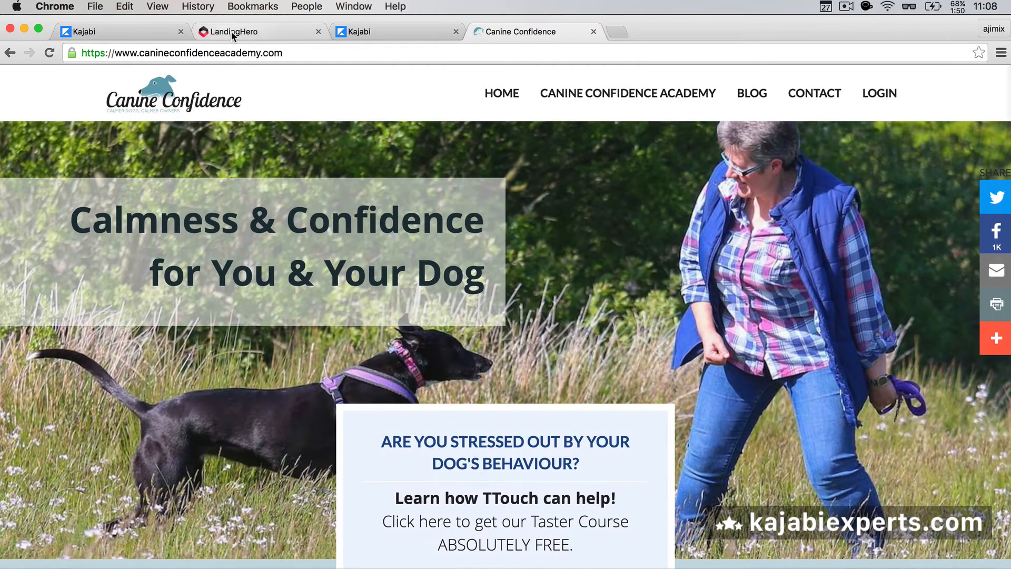
scroll(396, 237, "down", 10)
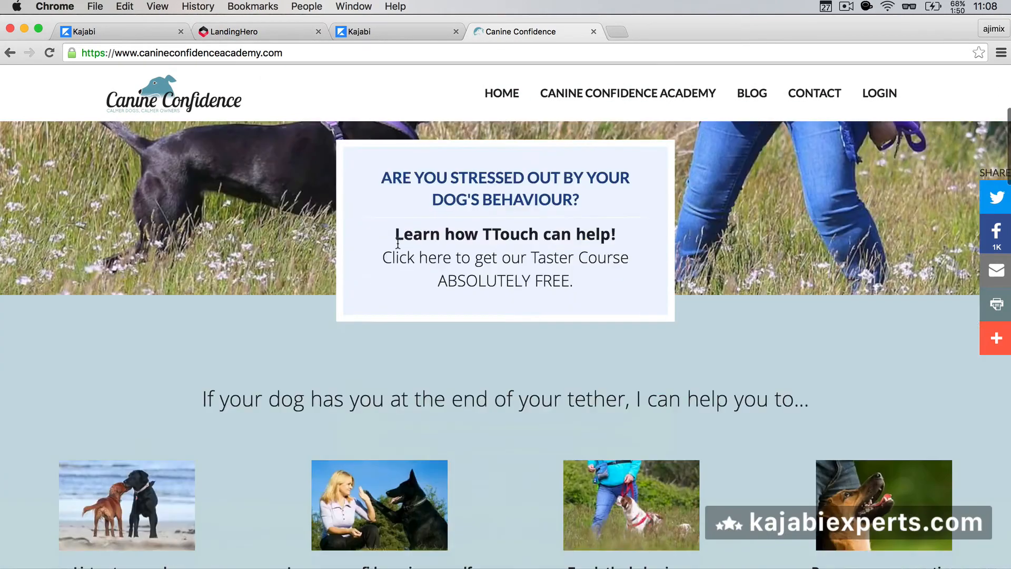
left_click(593, 32)
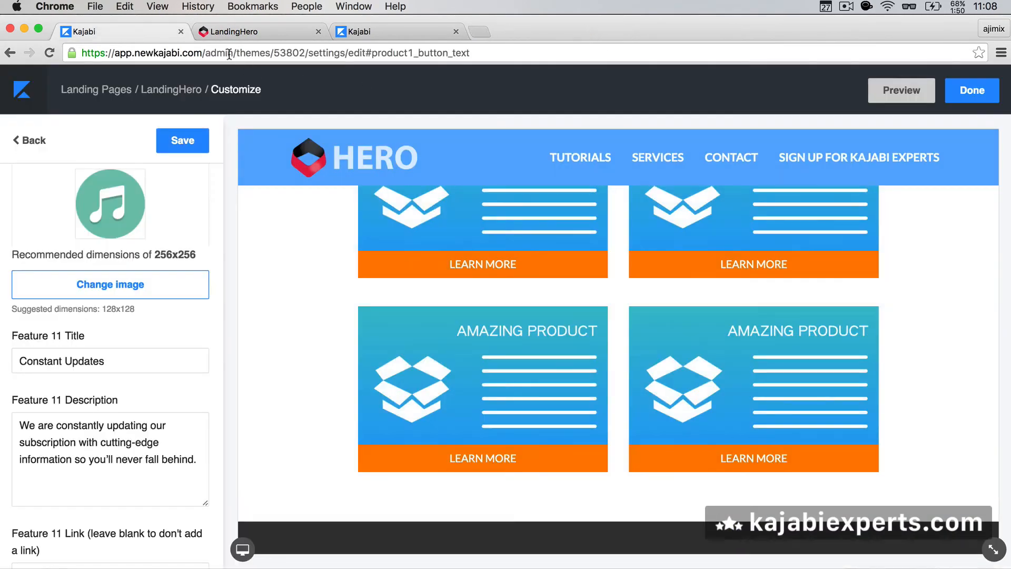
Step: Check Page Setup and look over the Pricing Columns Row settings
left_click(34, 140)
scroll(78, 214, "up", 3)
scroll(77, 214, "up", 5)
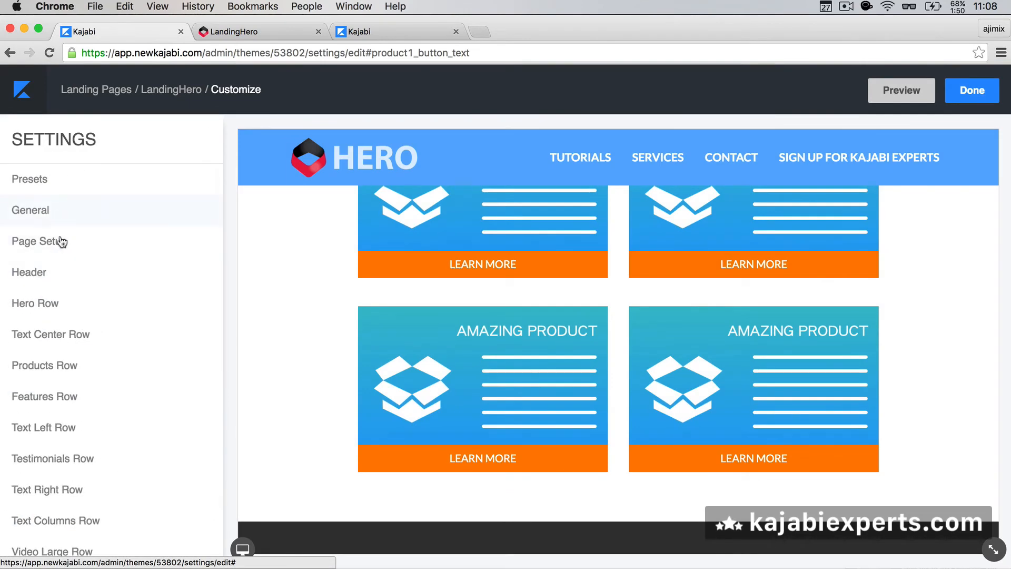
left_click(61, 239)
scroll(76, 442, "down", 3)
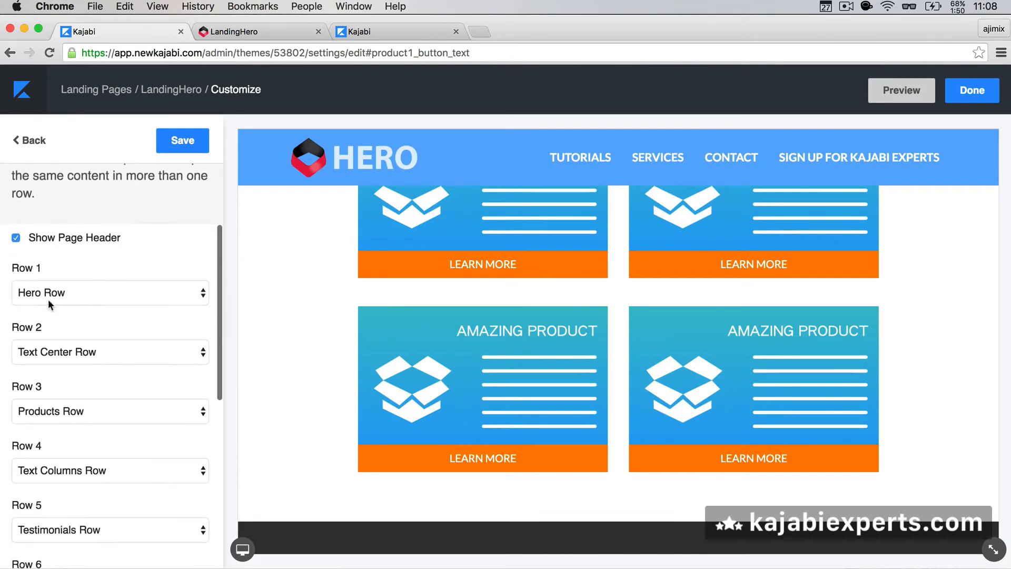
left_click(30, 140)
scroll(96, 388, "down", 5)
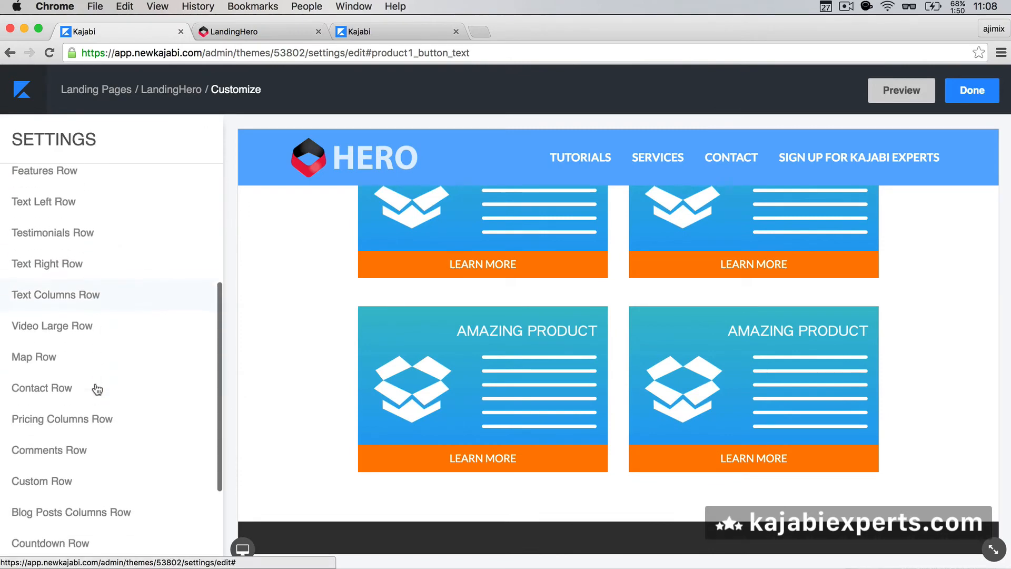
left_click(82, 342)
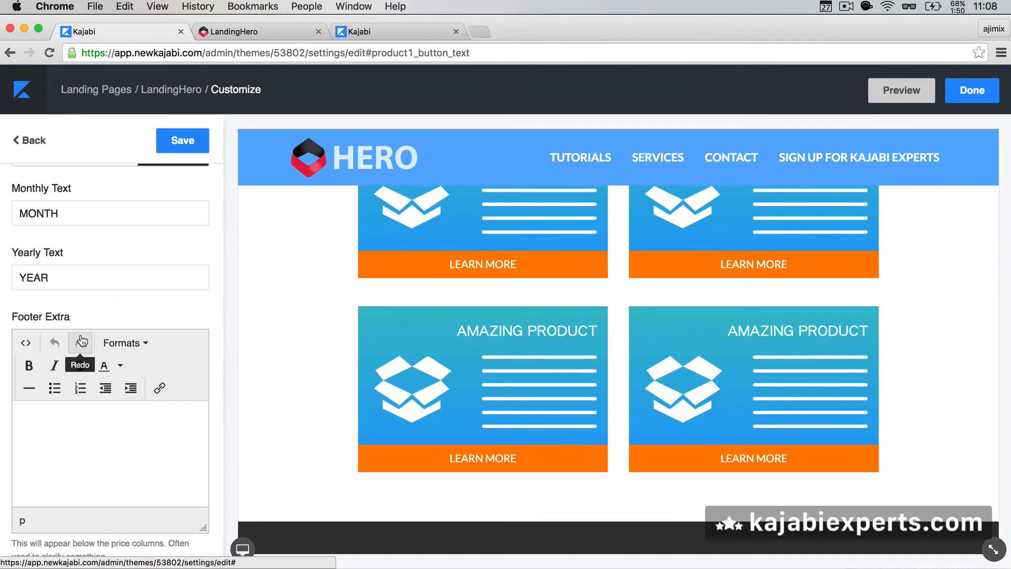
scroll(114, 244, "up", 4)
scroll(114, 247, "up", 2)
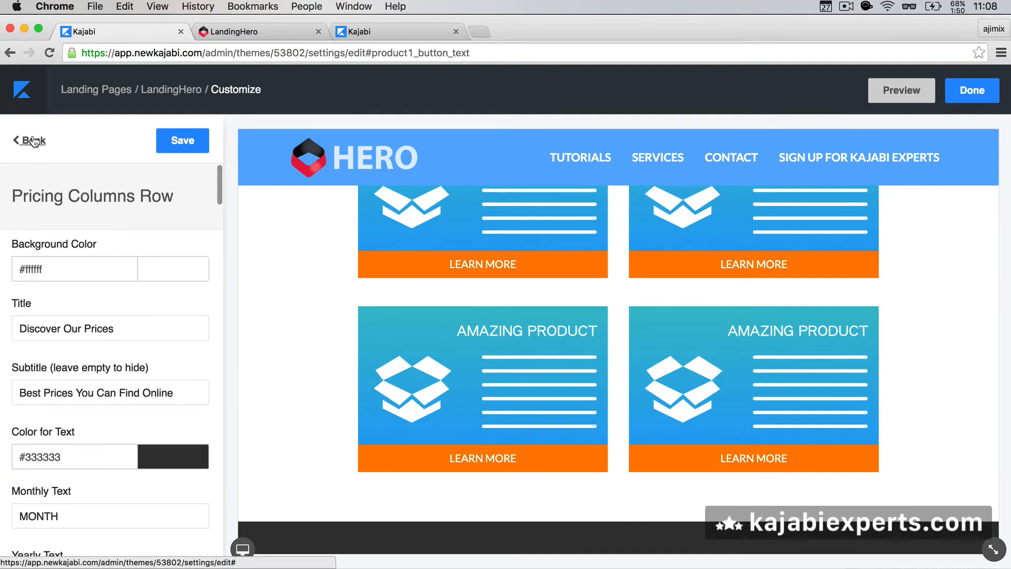
left_click(31, 140)
Step: In Page Setup, keep Text Center Row as Row 2 and make Pricing Columns Row Row 1
left_click(62, 244)
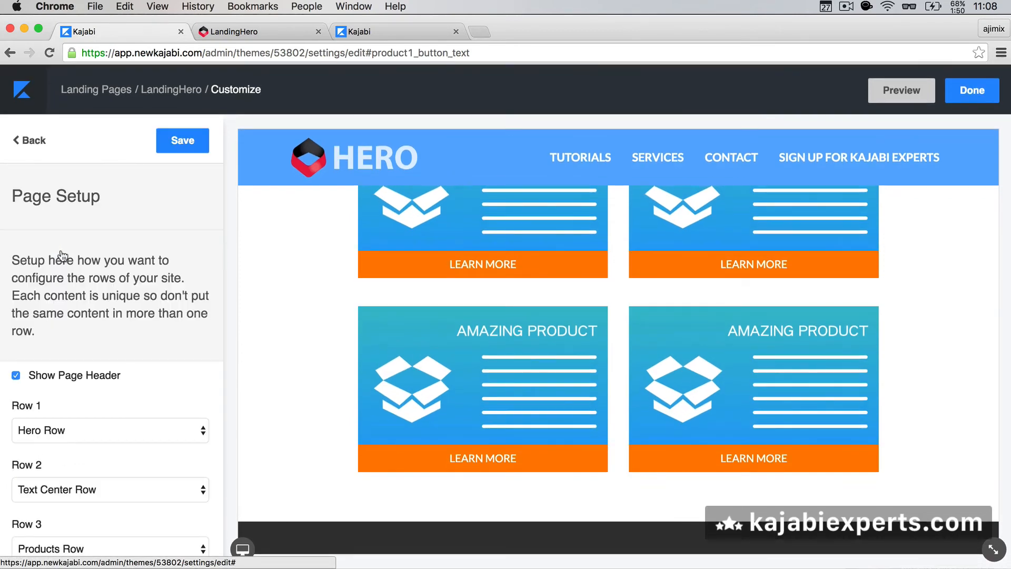
scroll(73, 407, "down", 3)
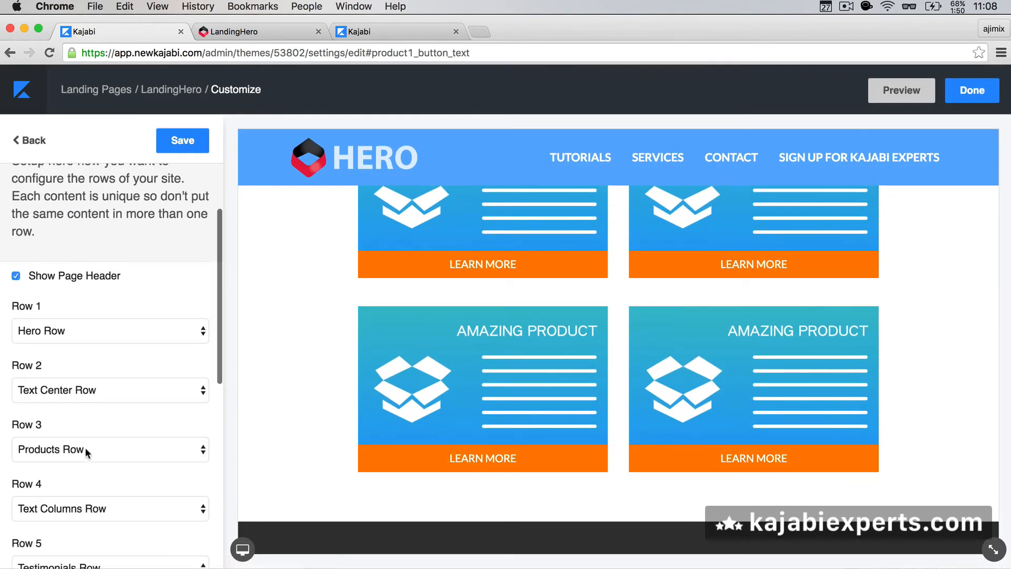
left_click(86, 390)
left_click(88, 390)
left_click(101, 329)
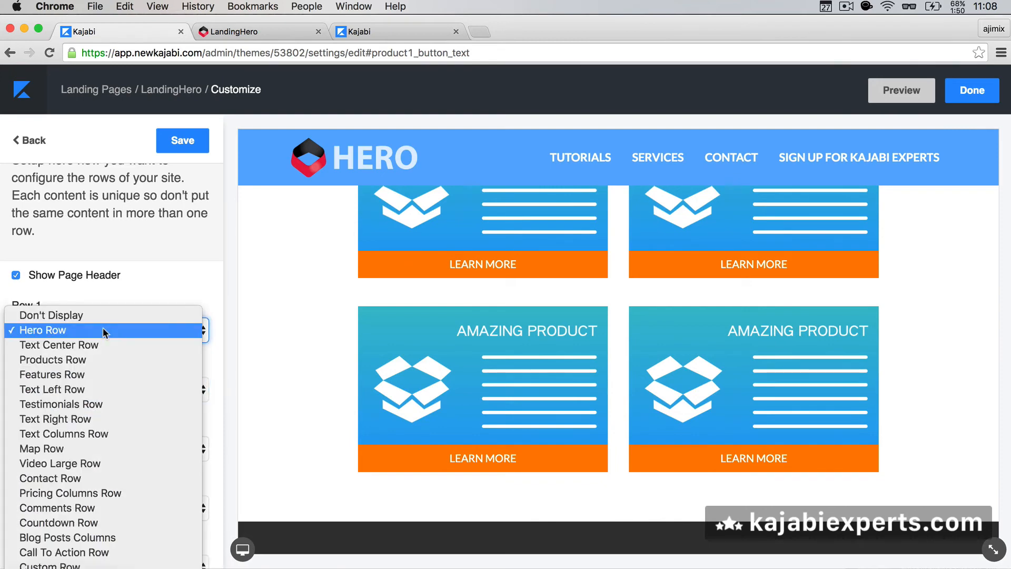
left_click(94, 493)
Step: Save the new row layout and open the first pricing package, keeping periodicity Monthly
left_click(179, 142)
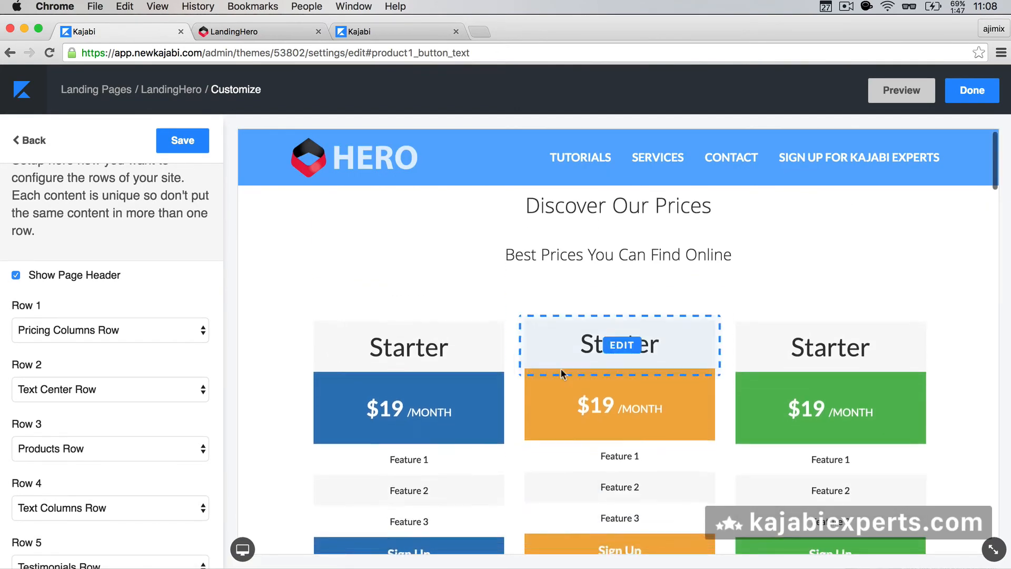
scroll(609, 390, "down", 2)
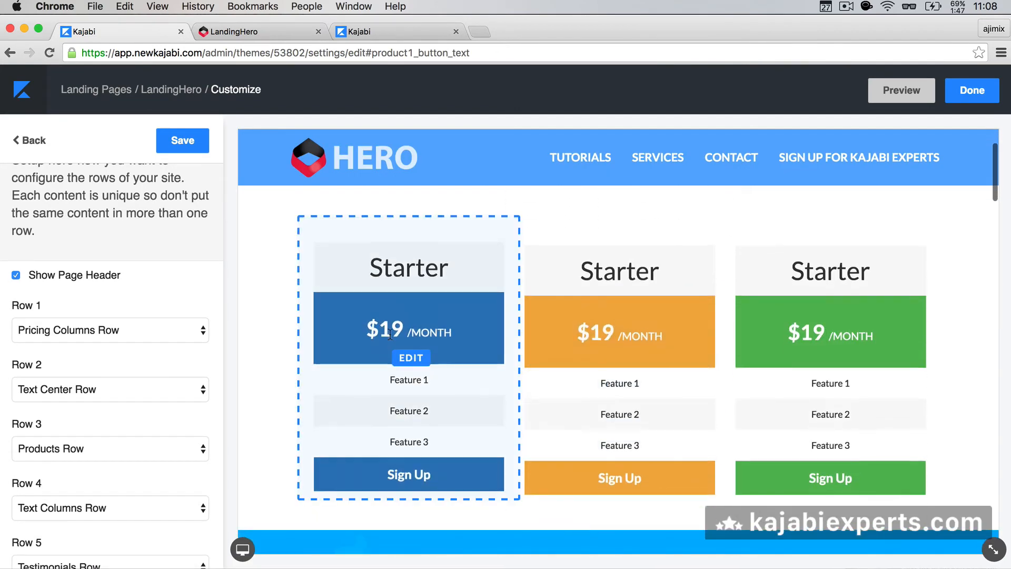
left_click(404, 261)
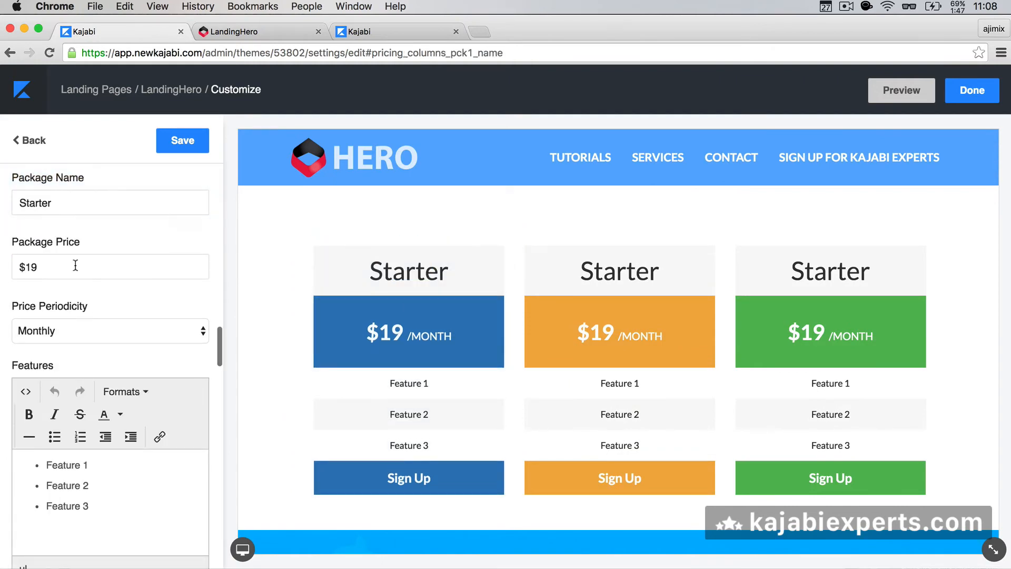
scroll(74, 266, "up", 2)
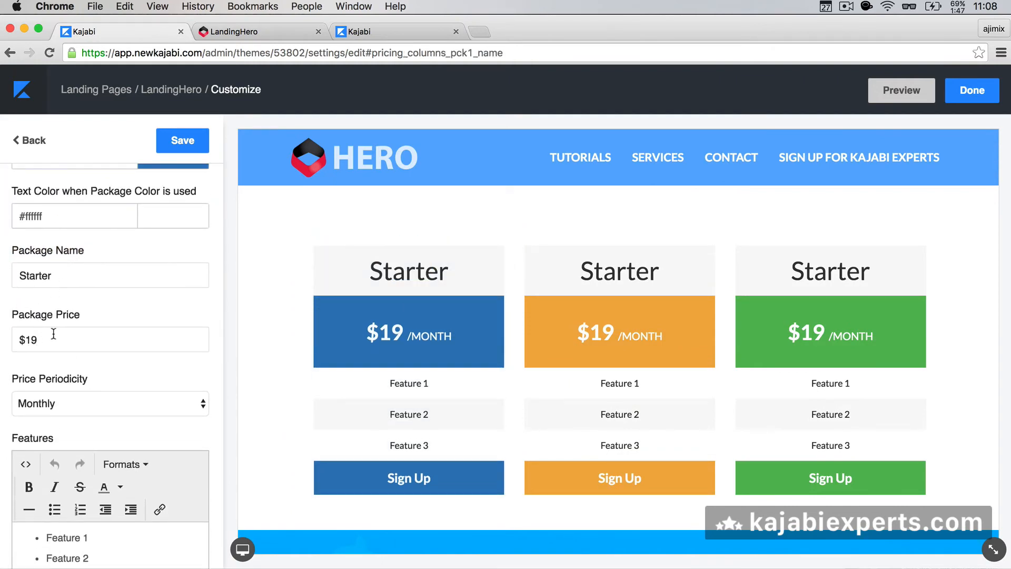
left_click(54, 410)
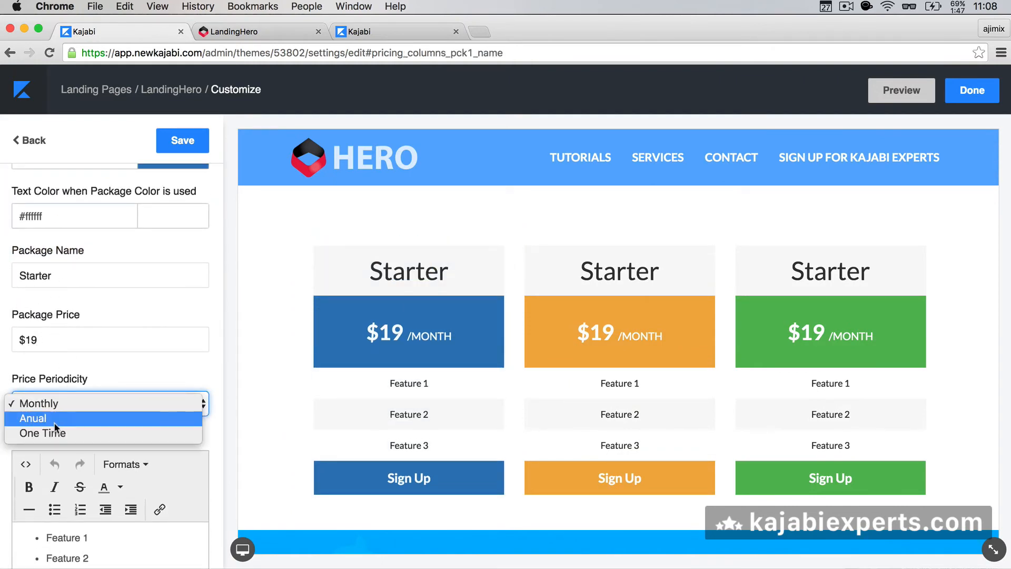
left_click(85, 369)
Step: Review Packages 1–3, each Starter at $19 Monthly with Features 1–3
scroll(85, 374, "down", 3)
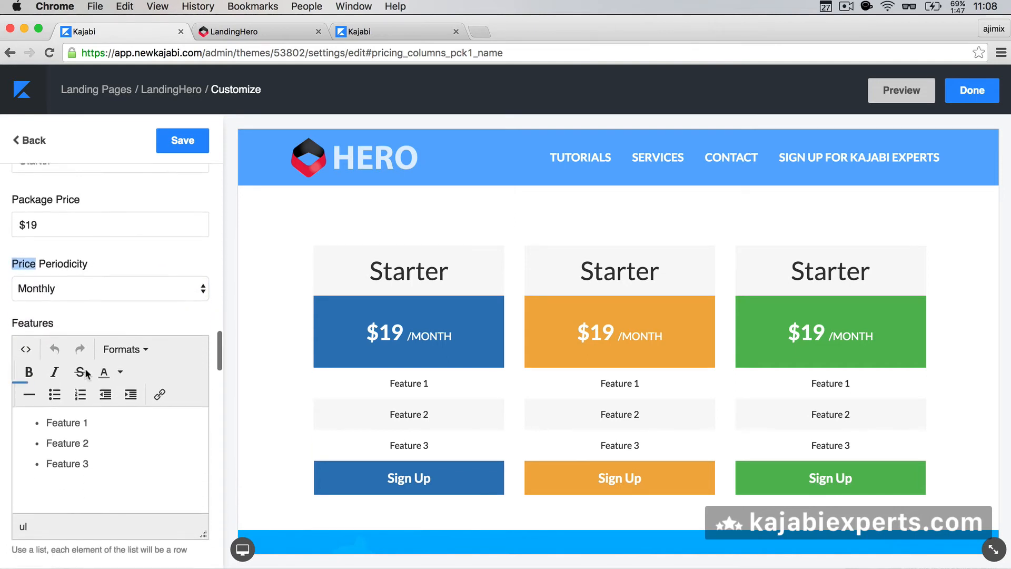
left_click(95, 449)
scroll(75, 440, "down", 10)
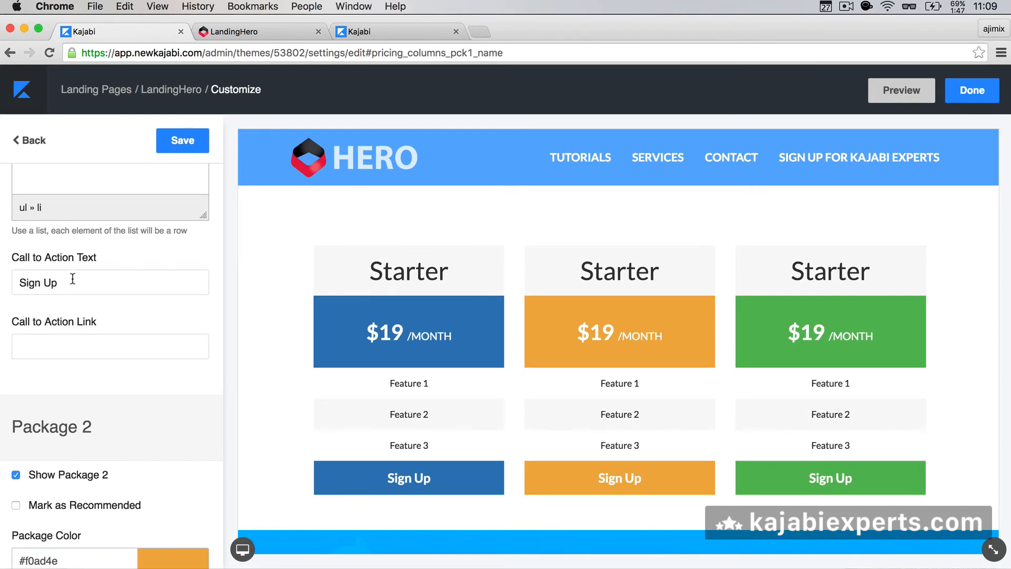
scroll(68, 350, "down", 10)
scroll(68, 350, "up", 5)
scroll(68, 351, "down", 15)
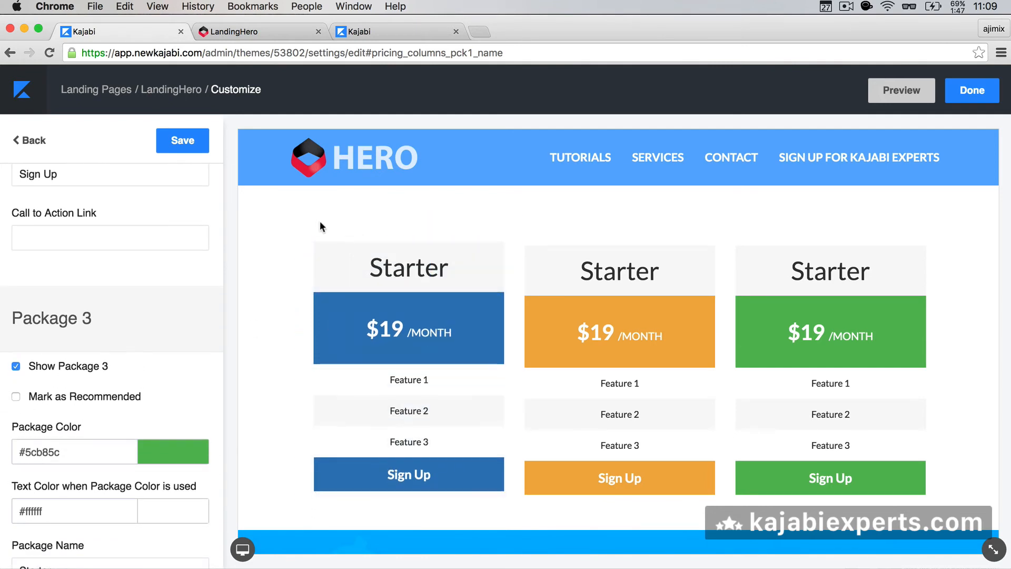
scroll(68, 366, "down", 10)
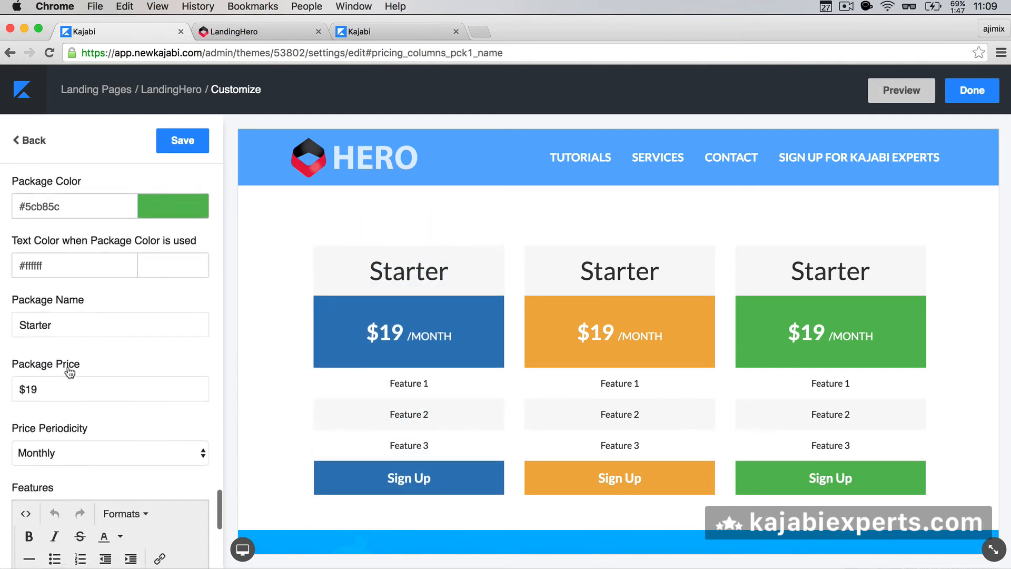
scroll(69, 372, "down", 4)
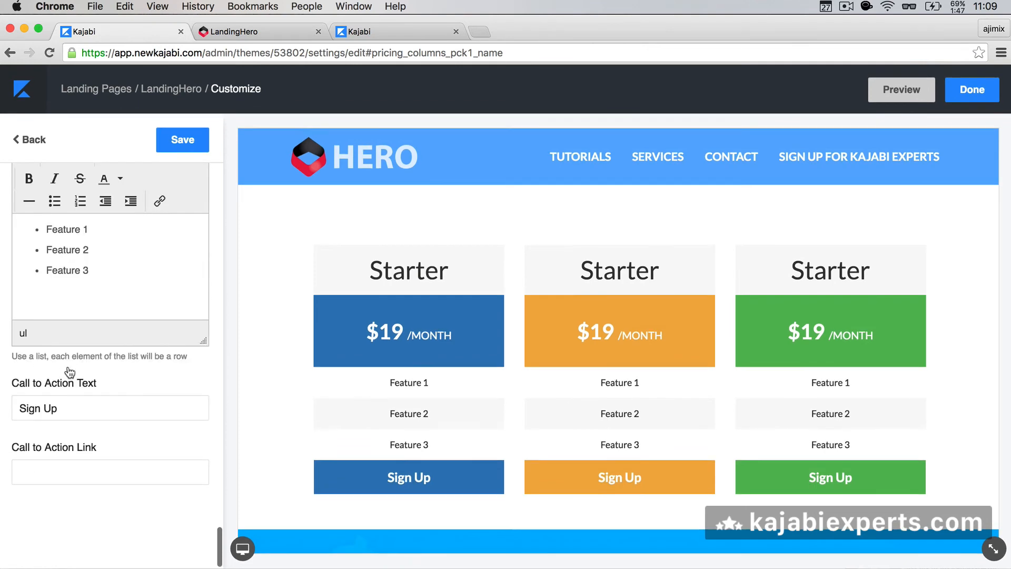
Step: Review the Countdown Row, leaving its timezone at Africa/Abidjan
left_click(35, 142)
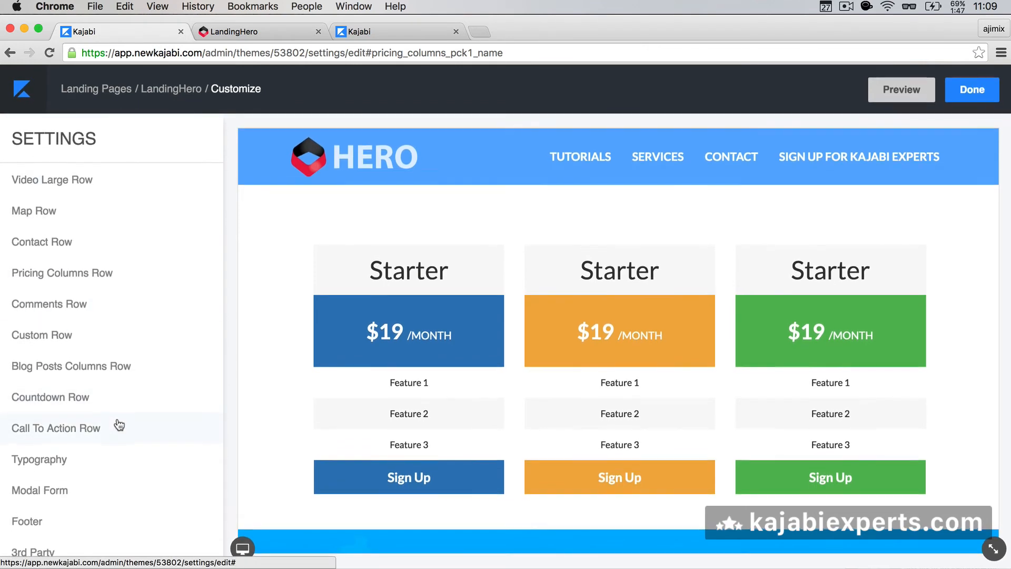
left_click(66, 398)
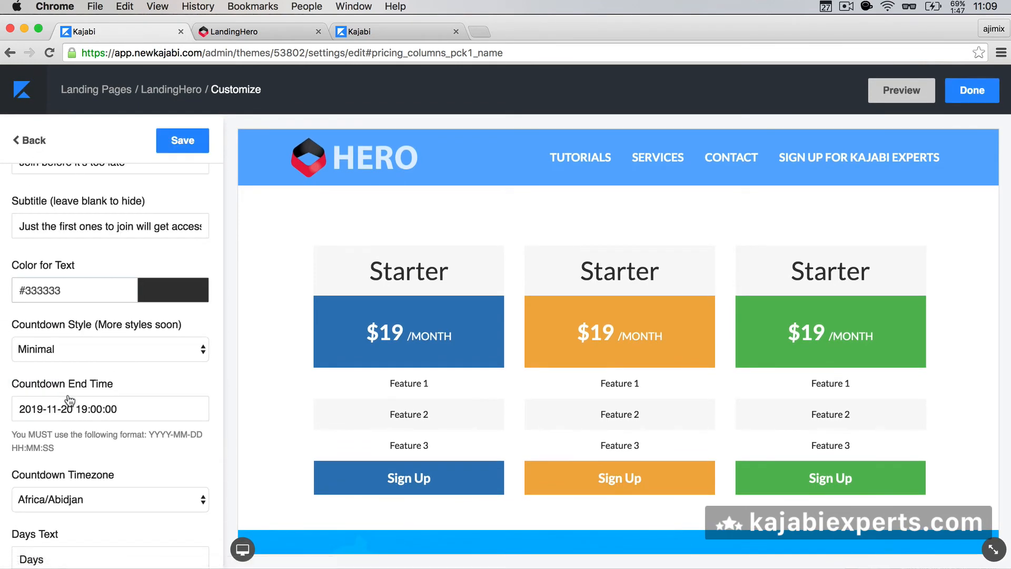
scroll(109, 222, "up", 10)
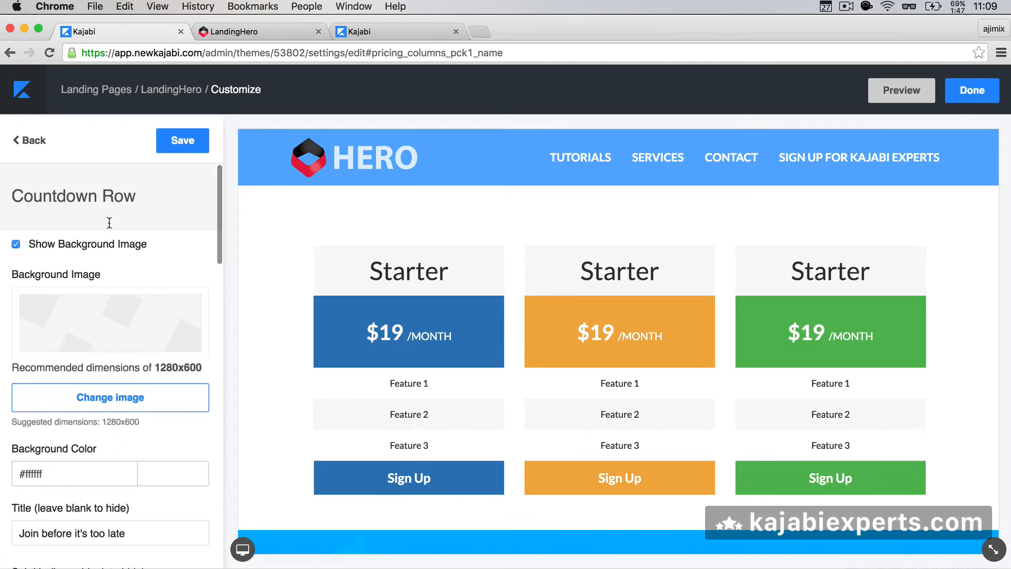
scroll(109, 222, "down", 6)
scroll(109, 223, "down", 5)
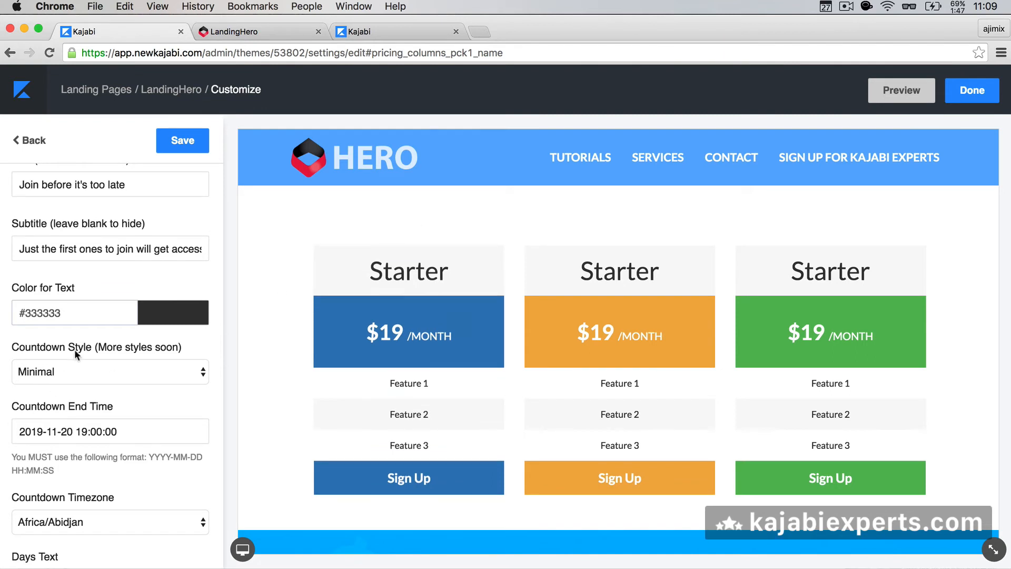
scroll(70, 281, "down", 5)
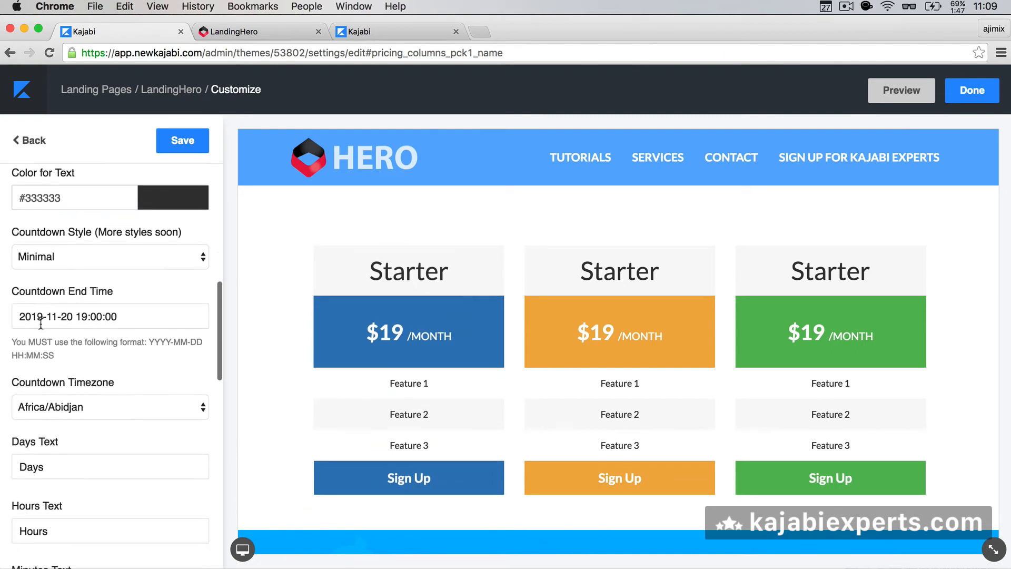
scroll(79, 347, "down", 3)
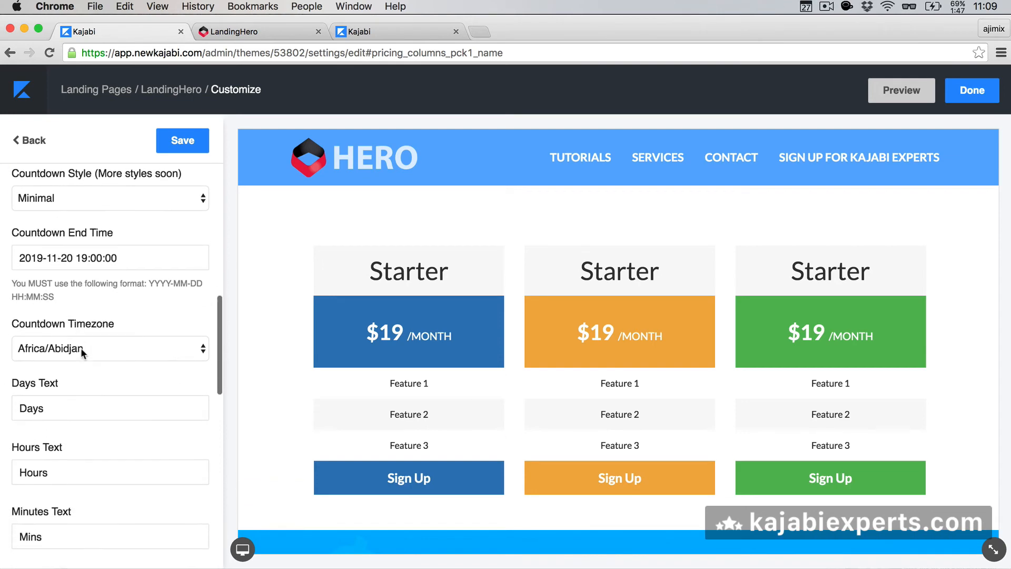
left_click(85, 342)
scroll(97, 476, "down", 15)
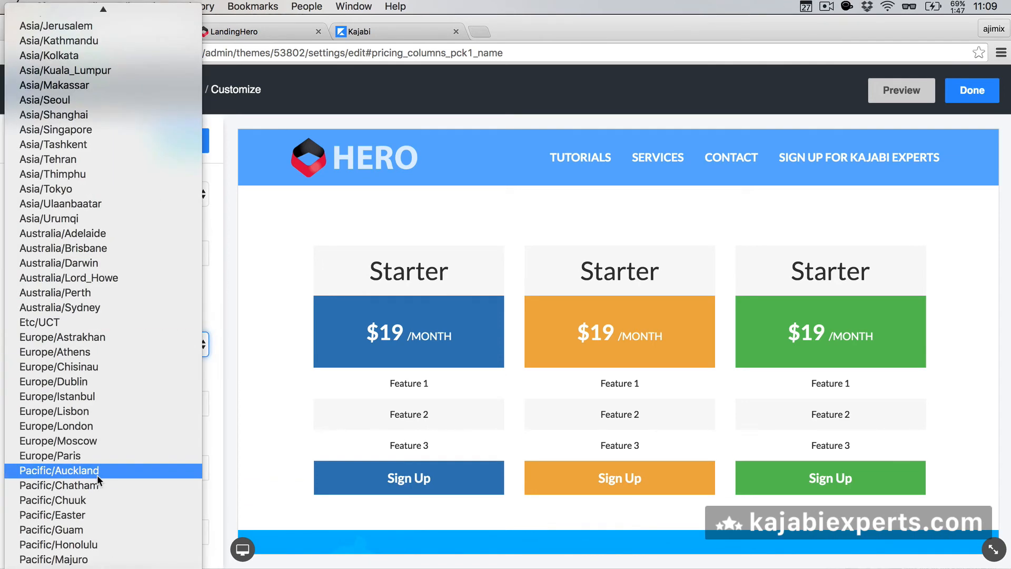
left_click(211, 295)
left_click(134, 304)
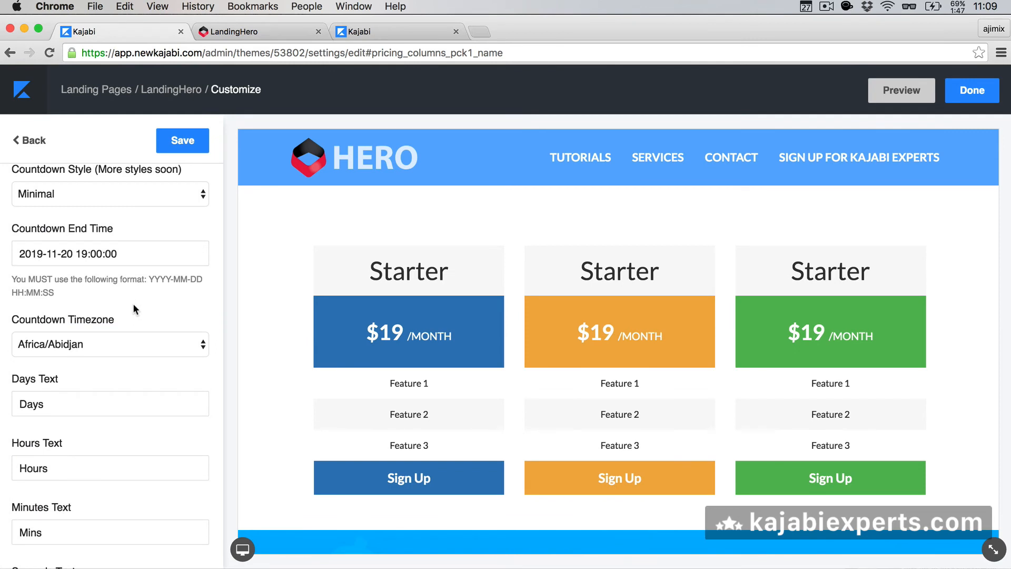
Step: Finish the Countdown Row review, glance at the Call To Action Row, and return to the list
scroll(132, 302, "down", 3)
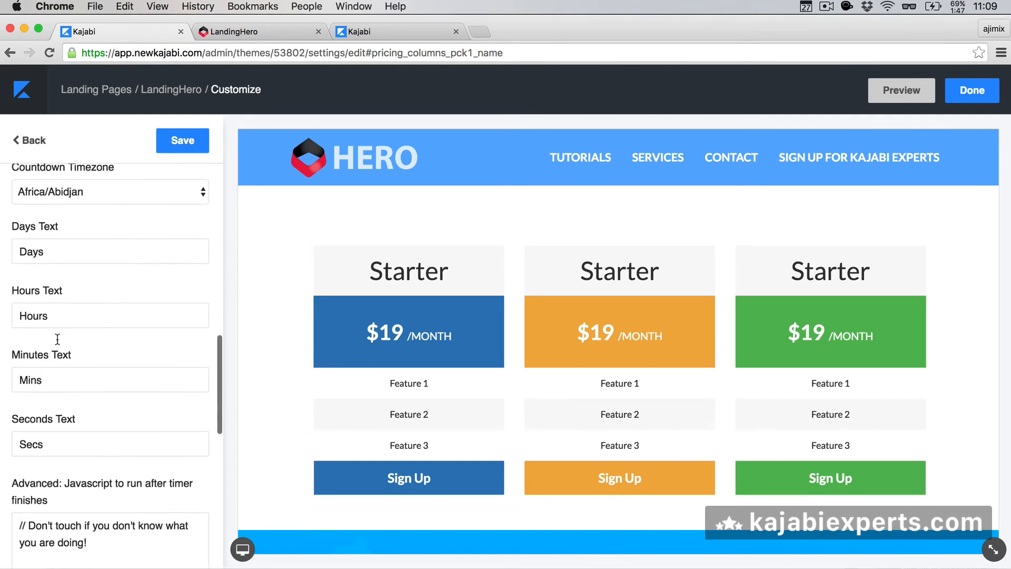
scroll(67, 456, "down", 4)
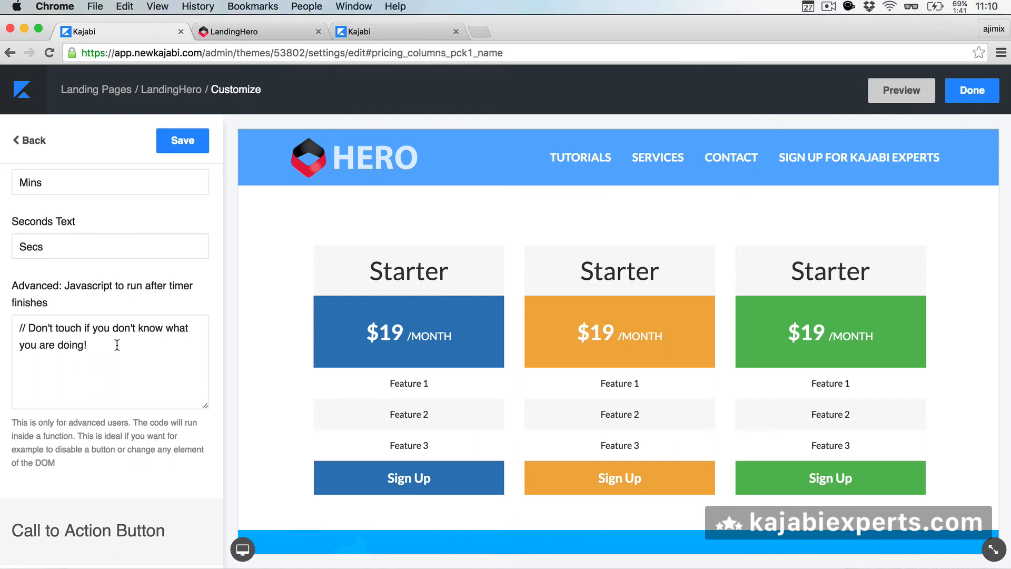
scroll(117, 345, "down", 5)
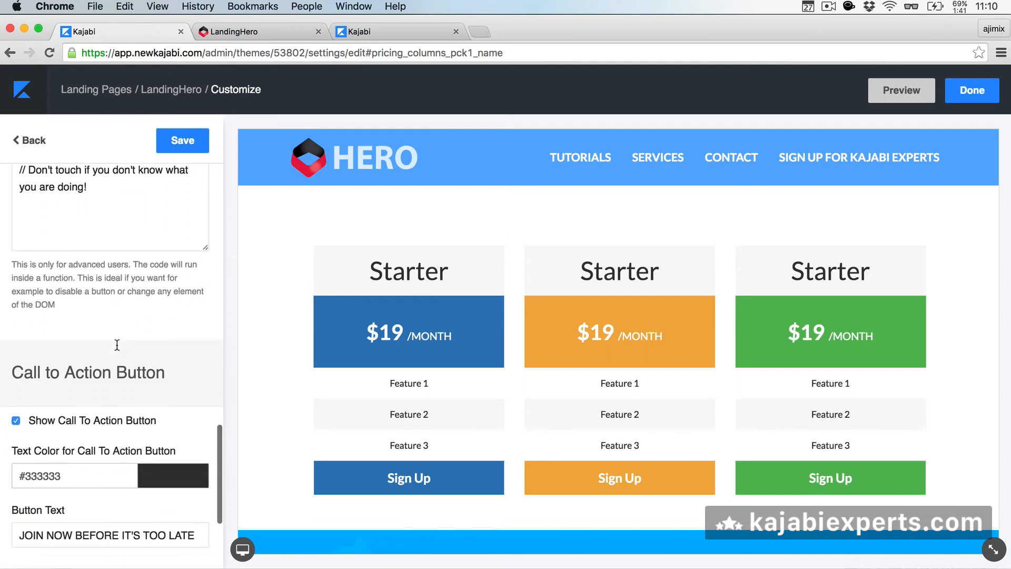
scroll(117, 345, "down", 4)
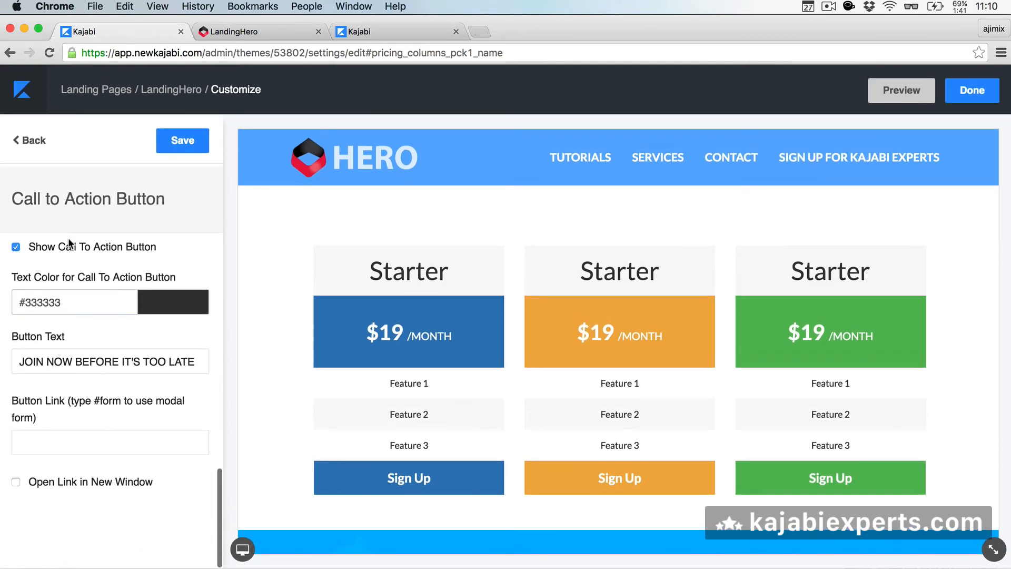
left_click(31, 141)
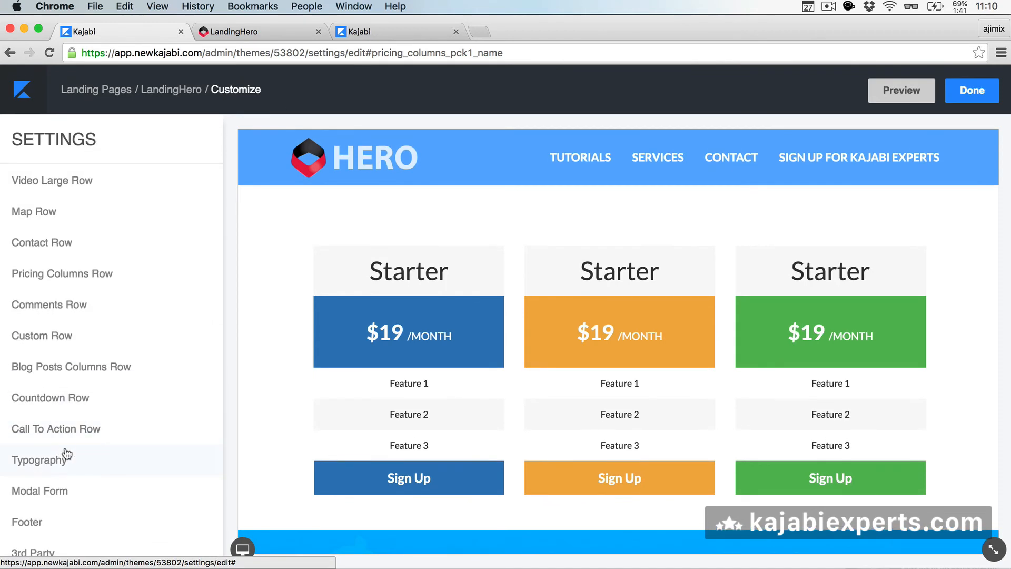
left_click(68, 427)
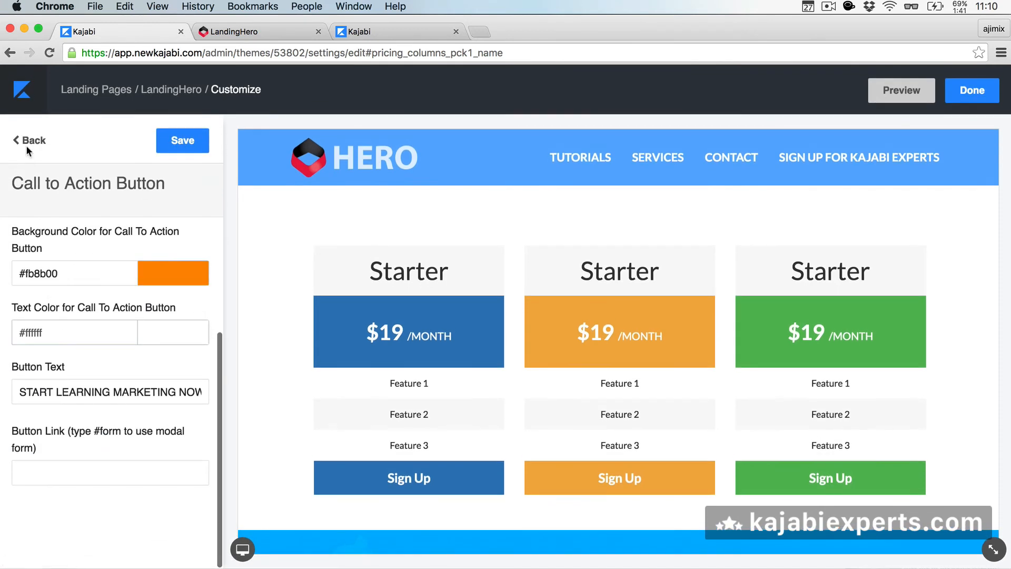
left_click(30, 140)
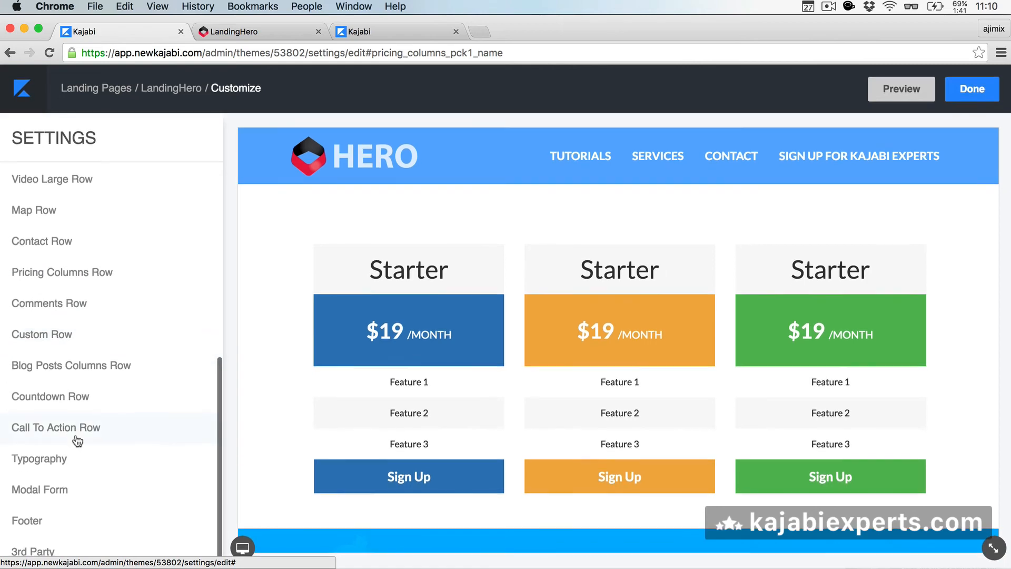
left_click(54, 501)
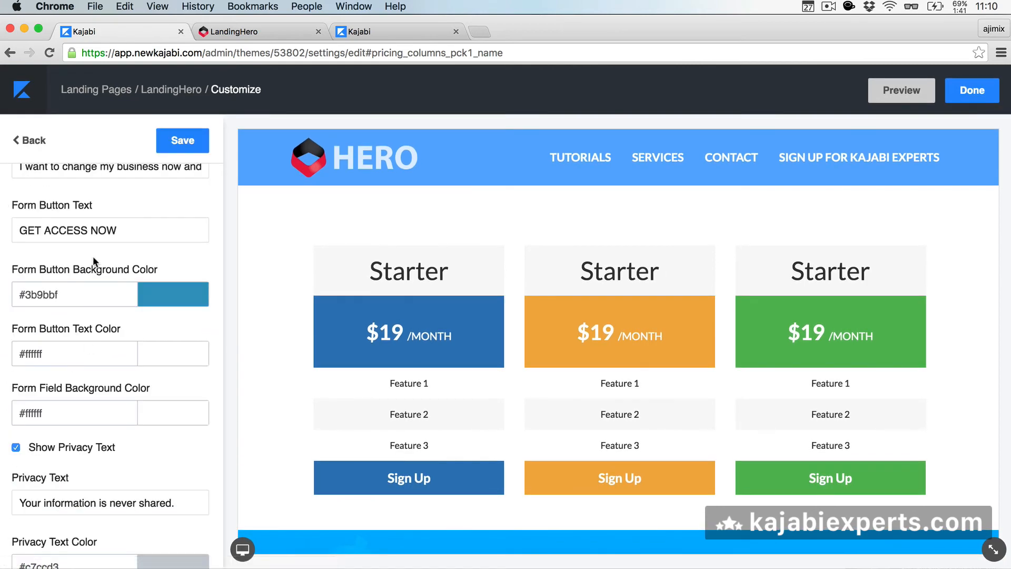
scroll(92, 256, "down", 4)
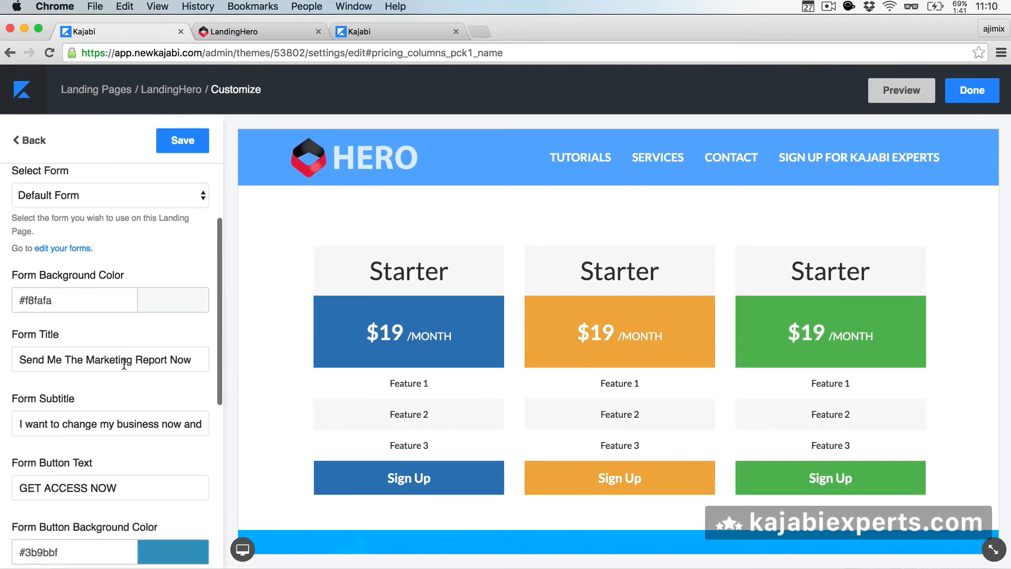
scroll(124, 340, "down", 10)
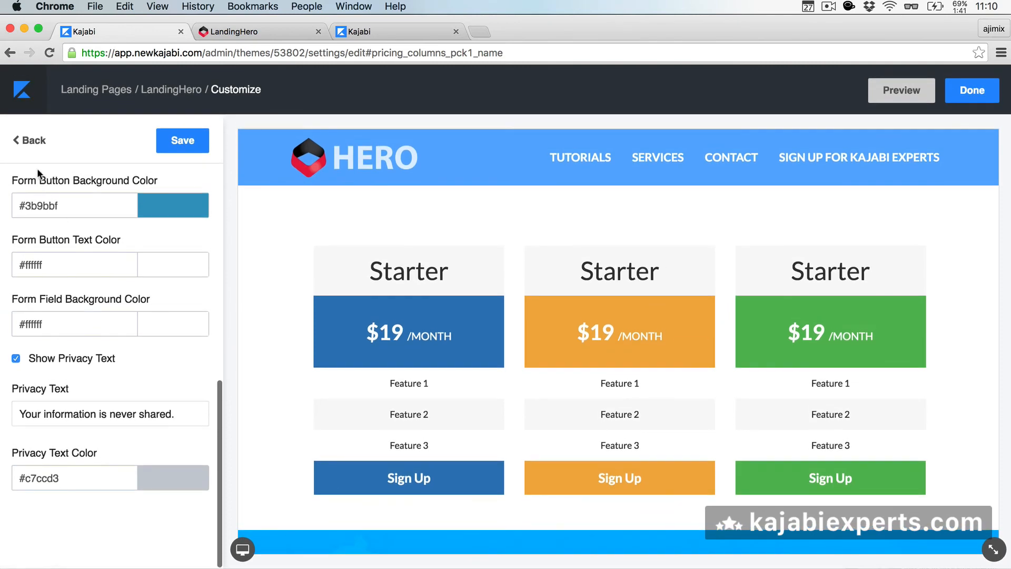
left_click(33, 139)
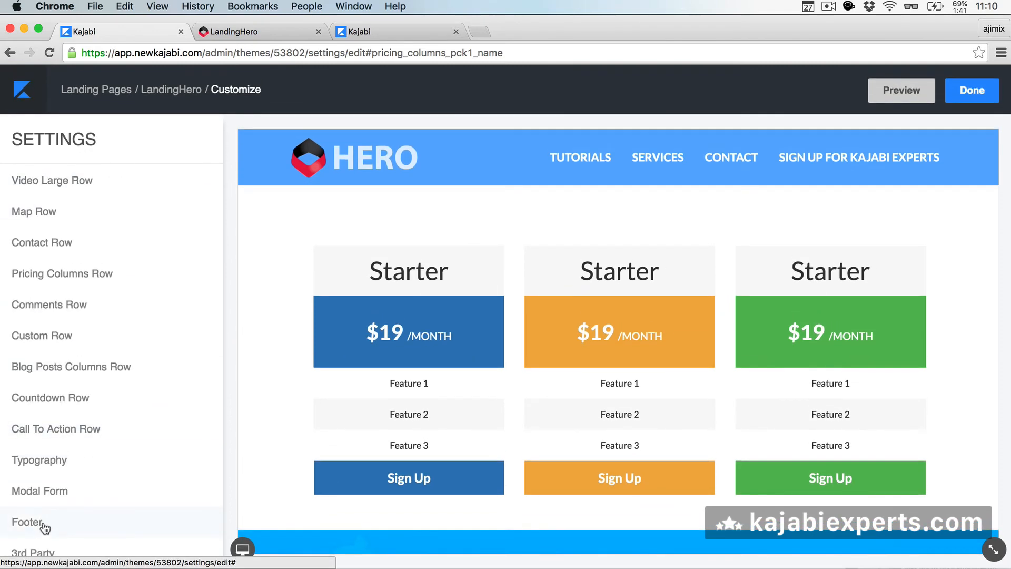
left_click(43, 524)
left_click(32, 140)
scroll(46, 315, "down", 5)
left_click(63, 419)
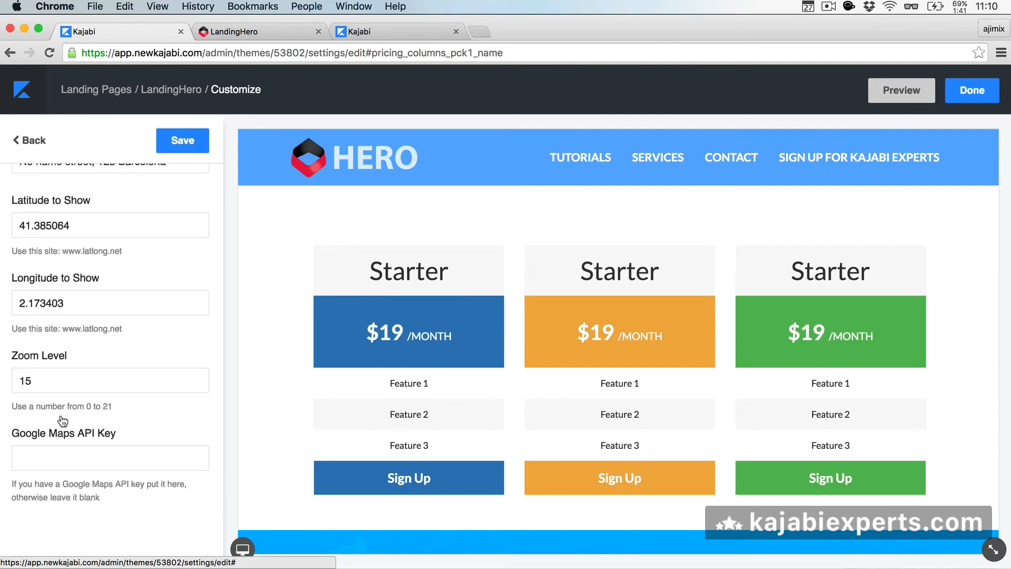
scroll(83, 318, "up", 4)
scroll(84, 318, "down", 1)
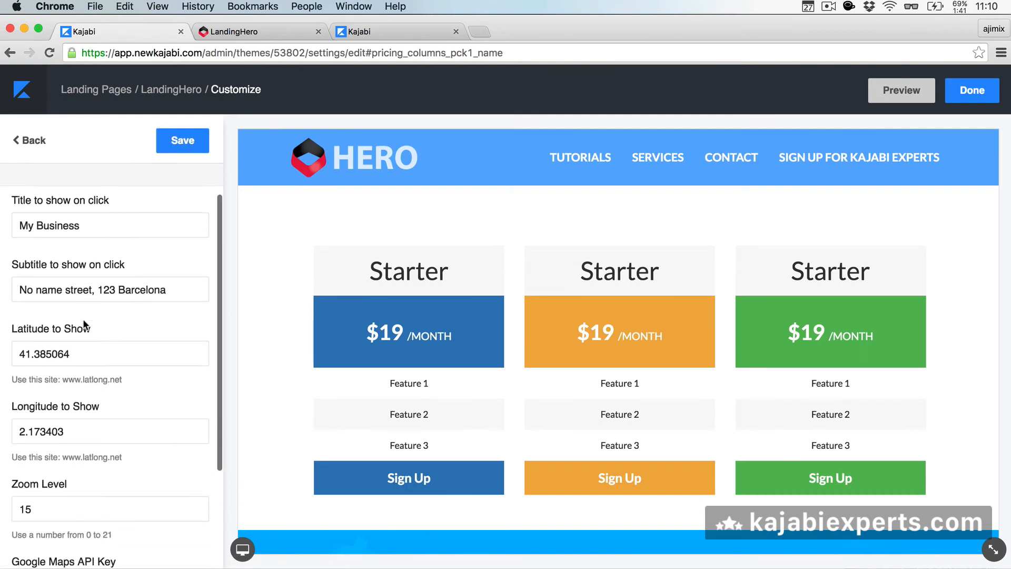
left_click(25, 151)
scroll(83, 351, "down", 6)
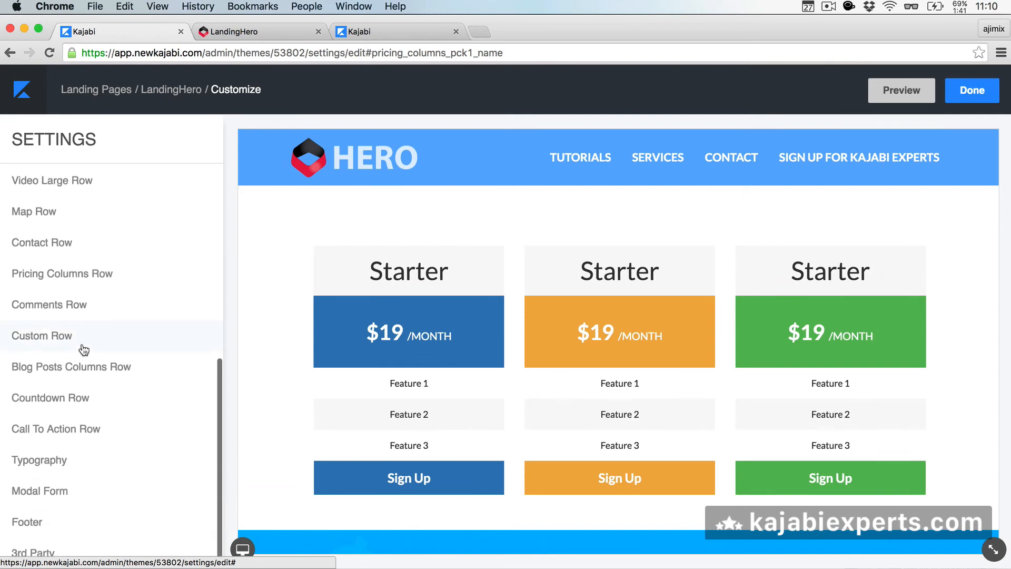
left_click(79, 304)
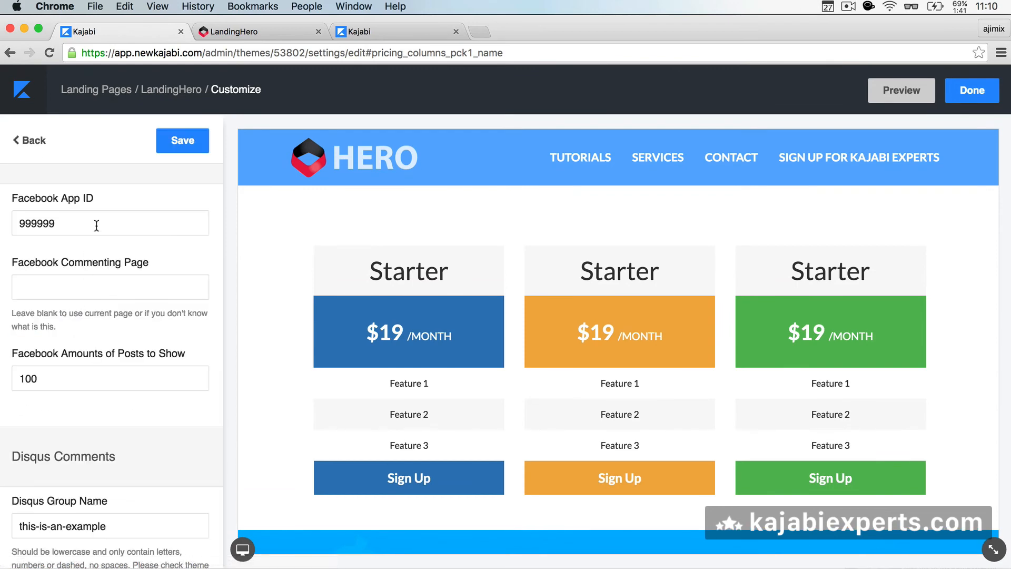
scroll(97, 225, "up", 7)
scroll(96, 226, "down", 7)
scroll(95, 226, "up", 7)
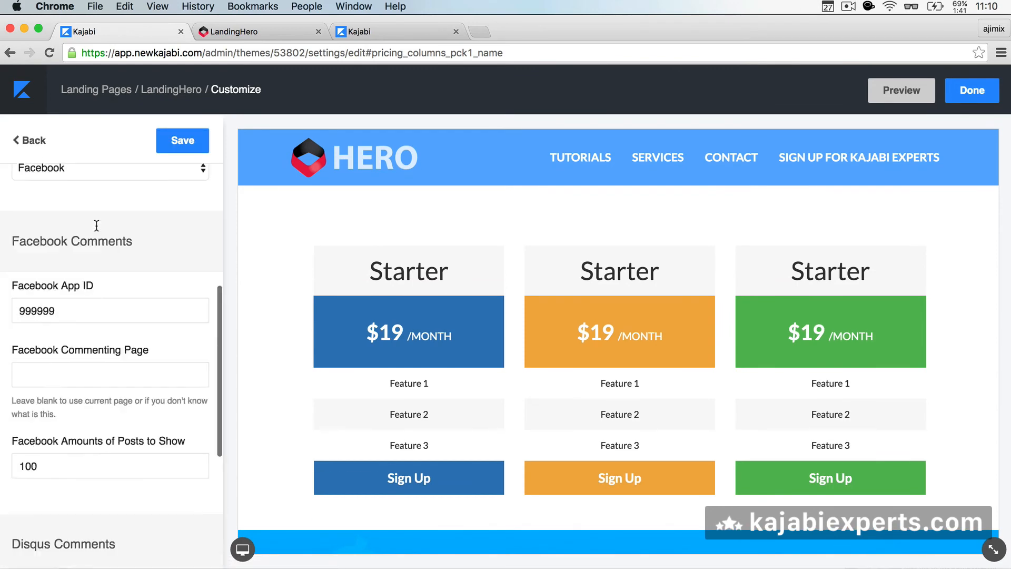
left_click(24, 136)
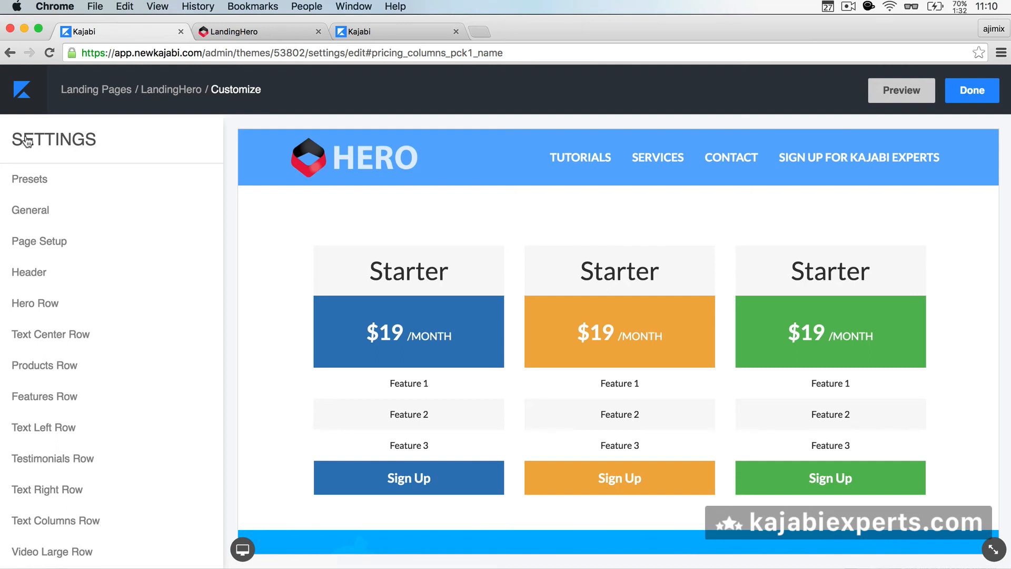
scroll(21, 309, "down", 7)
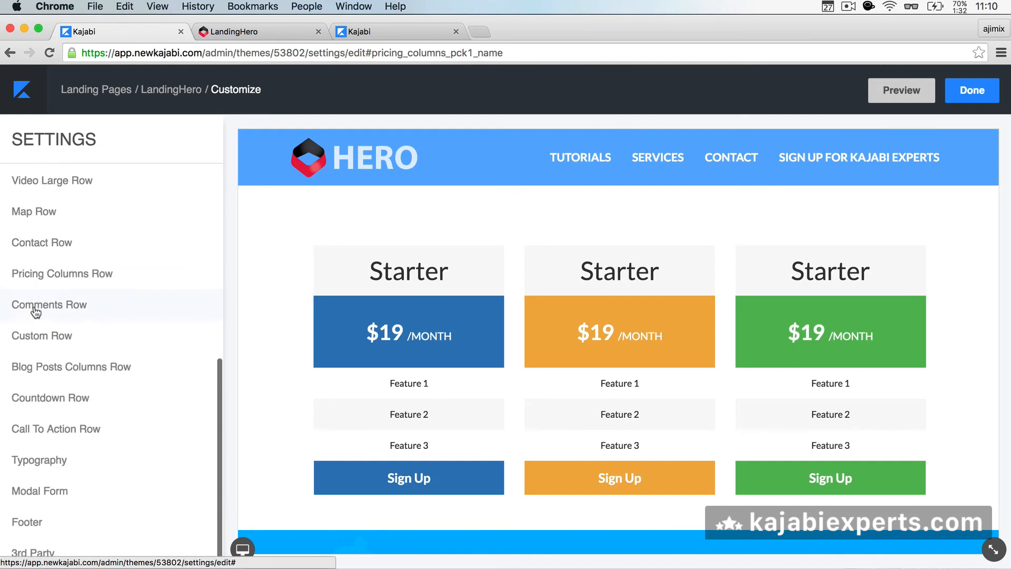
left_click(32, 551)
scroll(53, 260, "down", 15)
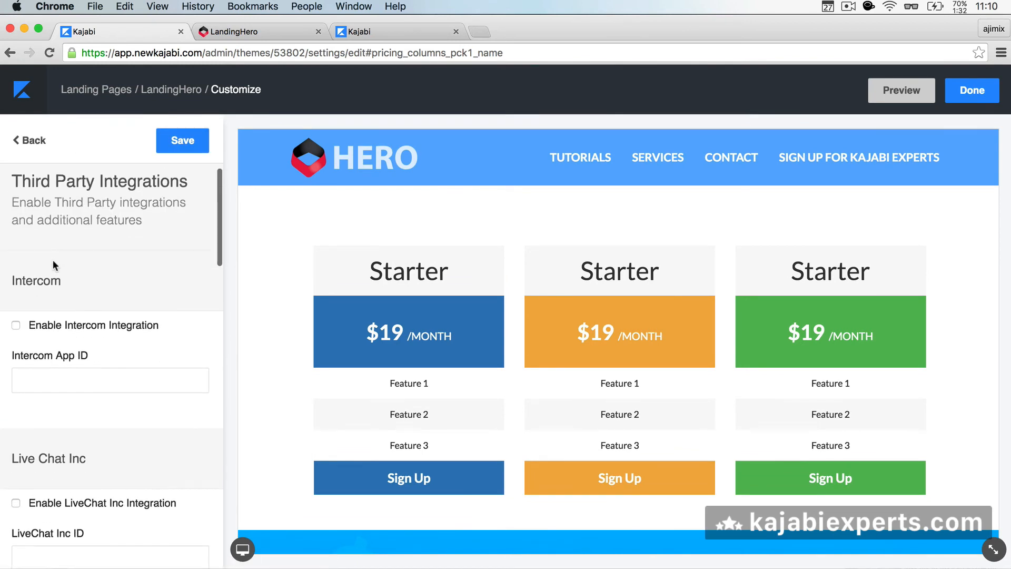
scroll(53, 260, "down", 5)
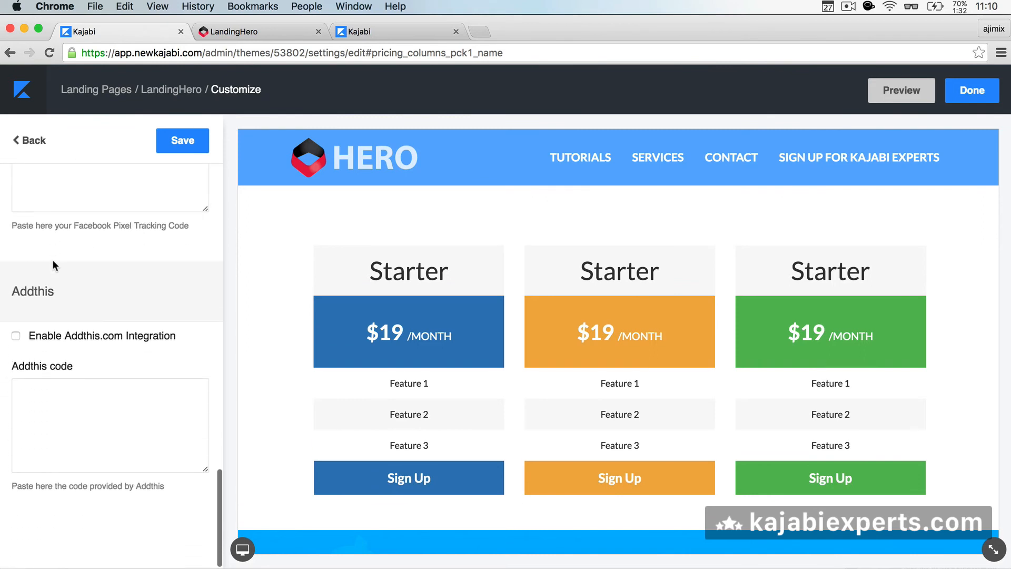
left_click(28, 141)
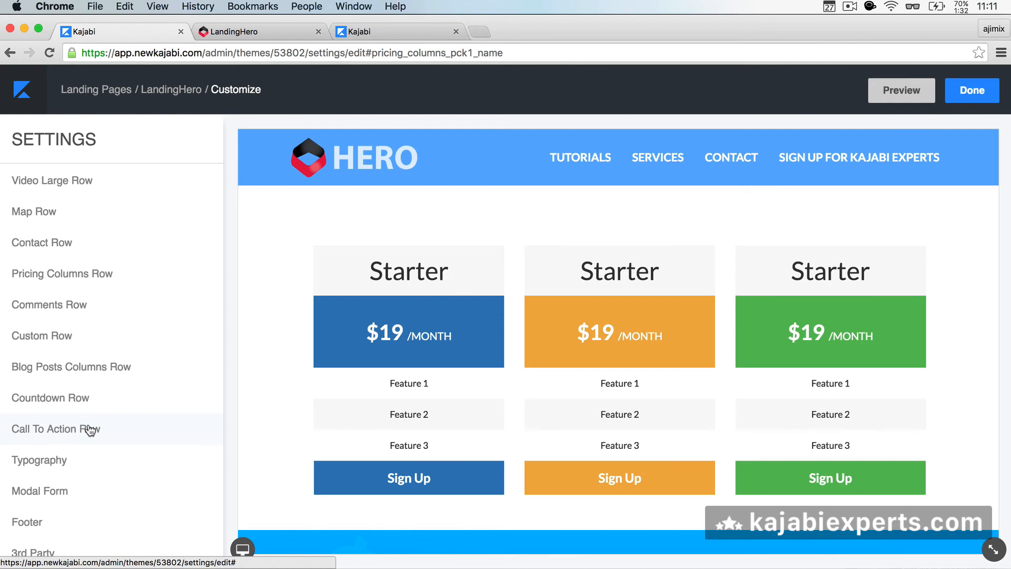
scroll(470, 241, "up", 3)
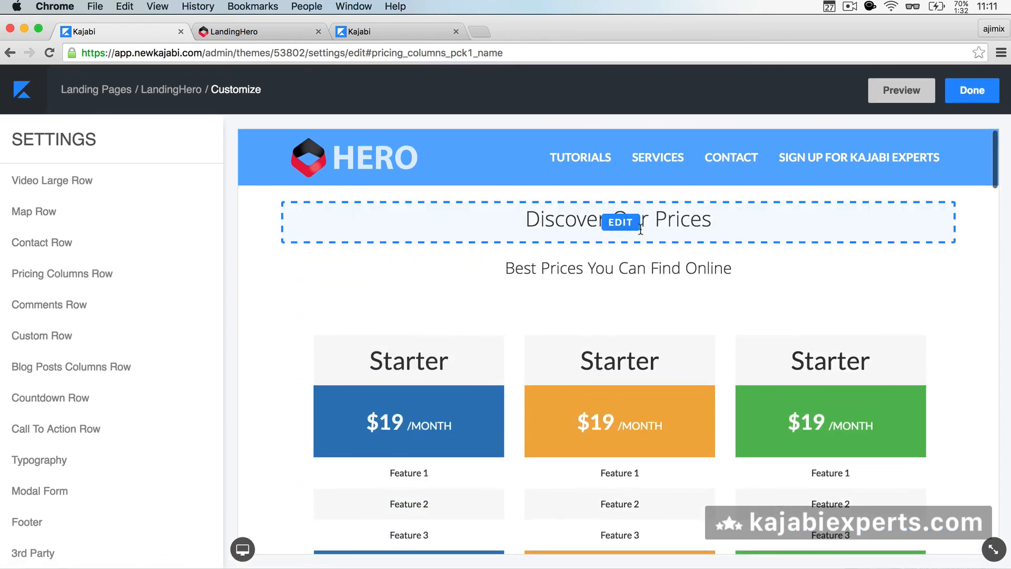
scroll(475, 289, "down", 2)
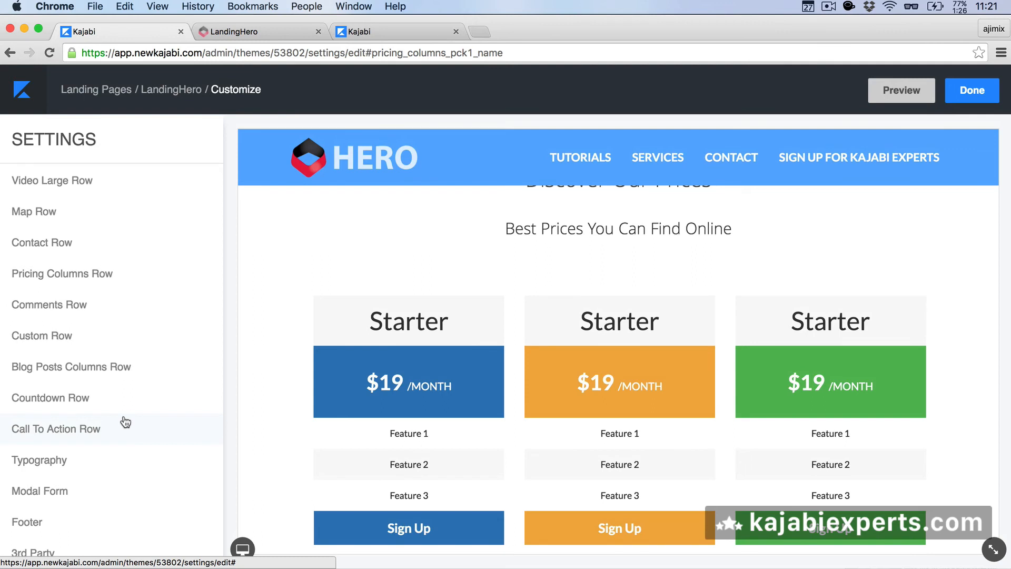
scroll(125, 422, "up", 10)
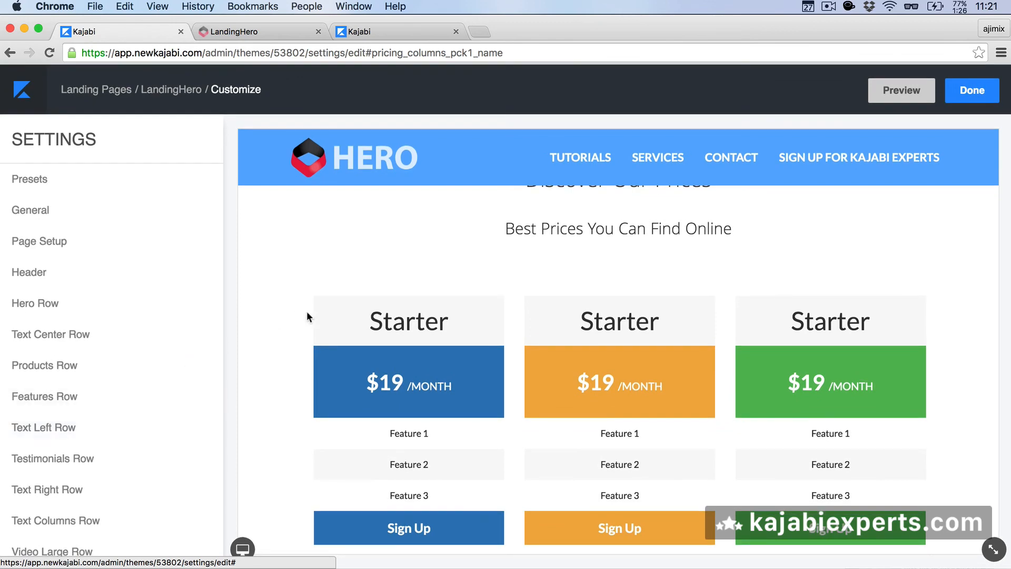
scroll(307, 315, "up", 1)
scroll(308, 316, "down", 5)
scroll(307, 315, "down", 15)
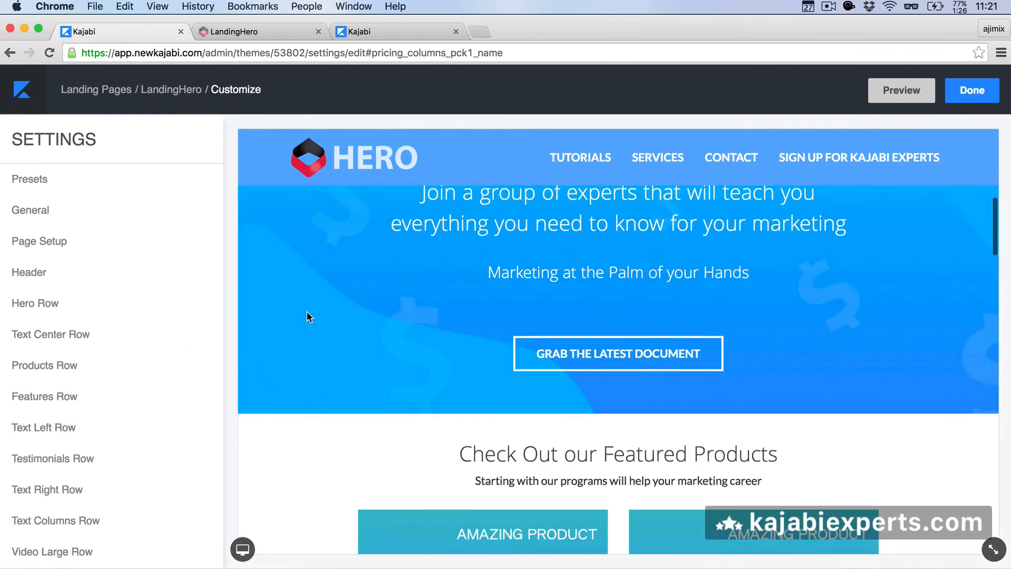
scroll(307, 313, "down", 12)
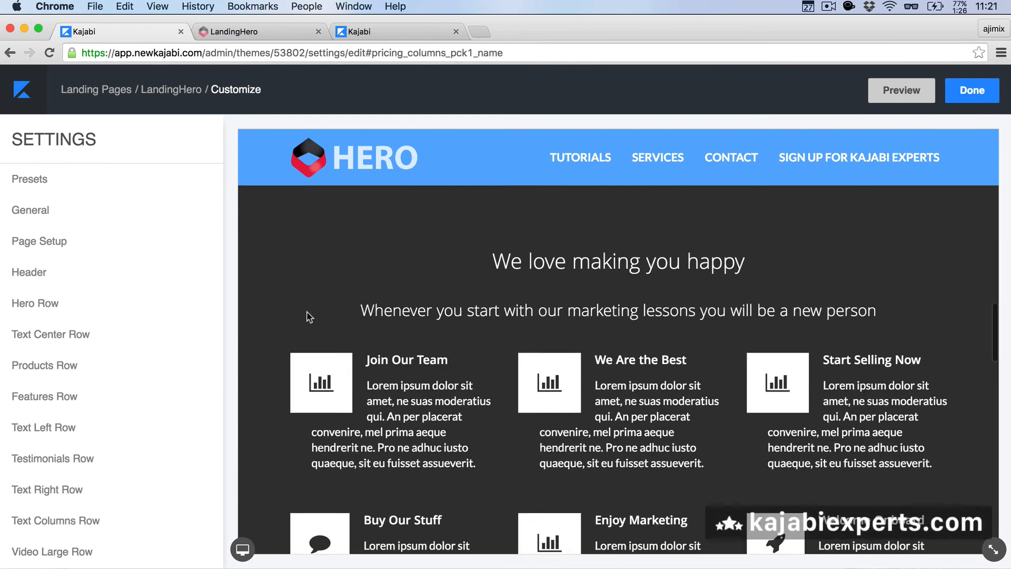
scroll(307, 315, "down", 10)
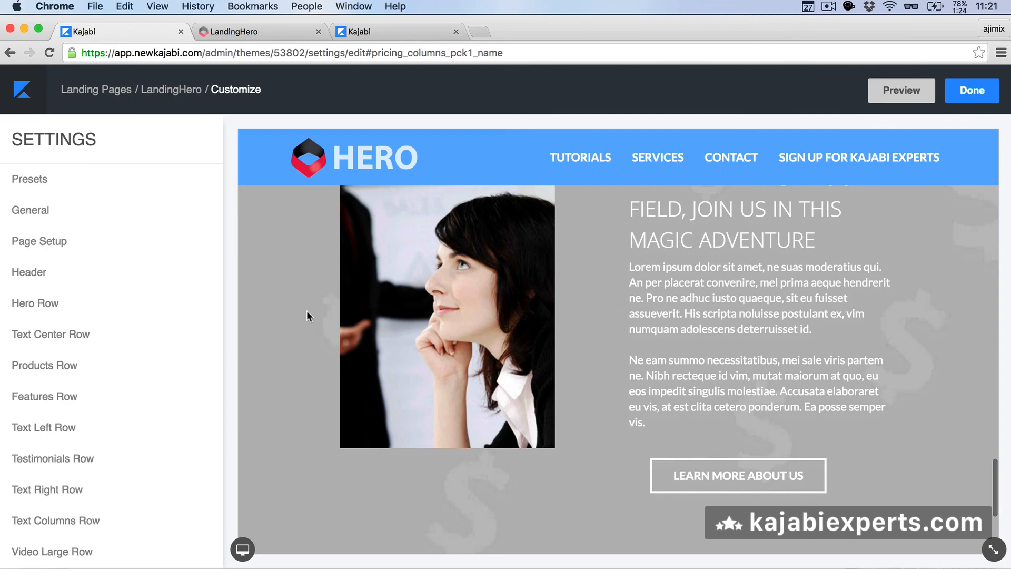
scroll(307, 315, "down", 5)
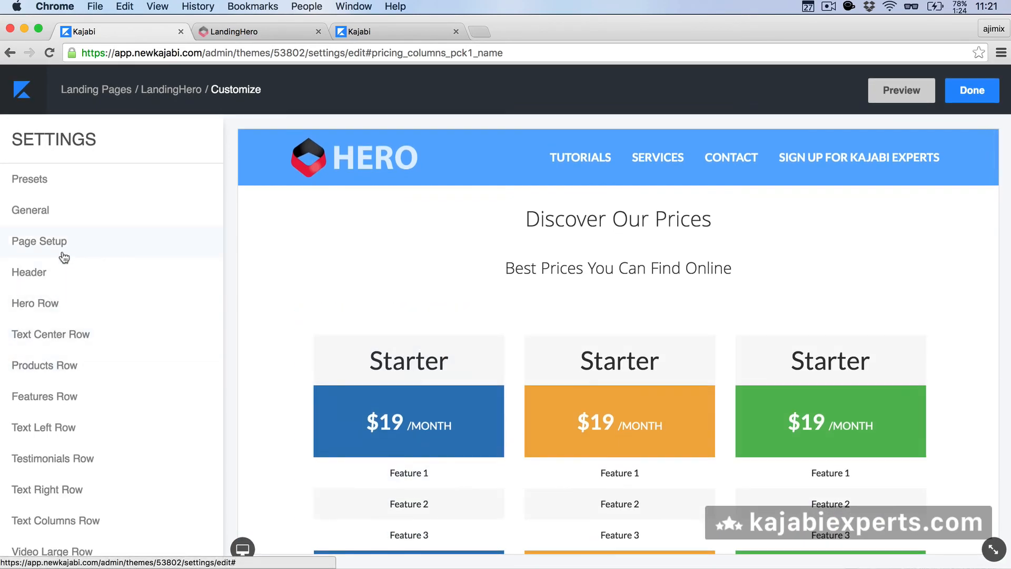
left_click(41, 426)
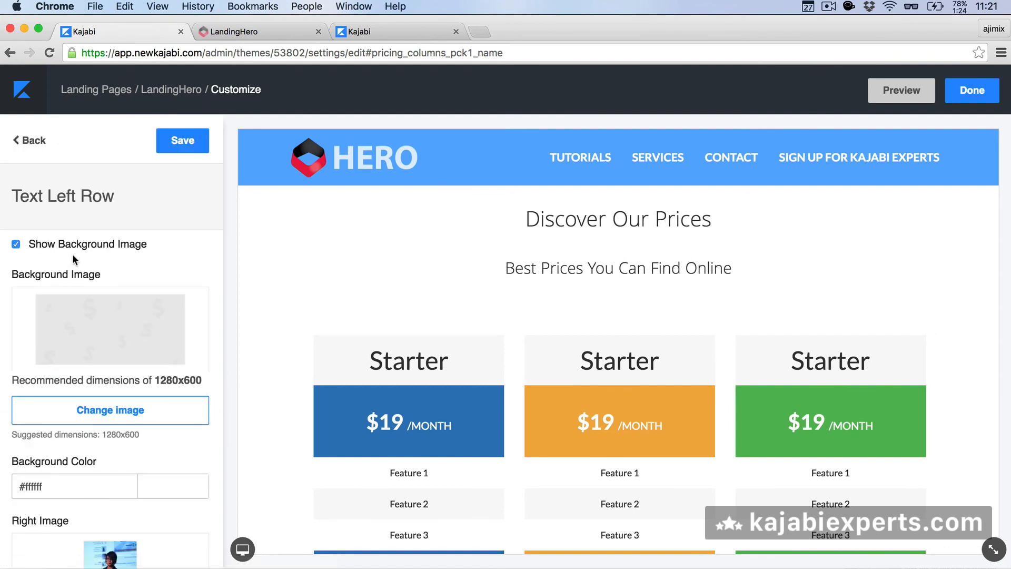
scroll(72, 254, "down", 3)
scroll(72, 253, "up", 3)
scroll(89, 353, "down", 2)
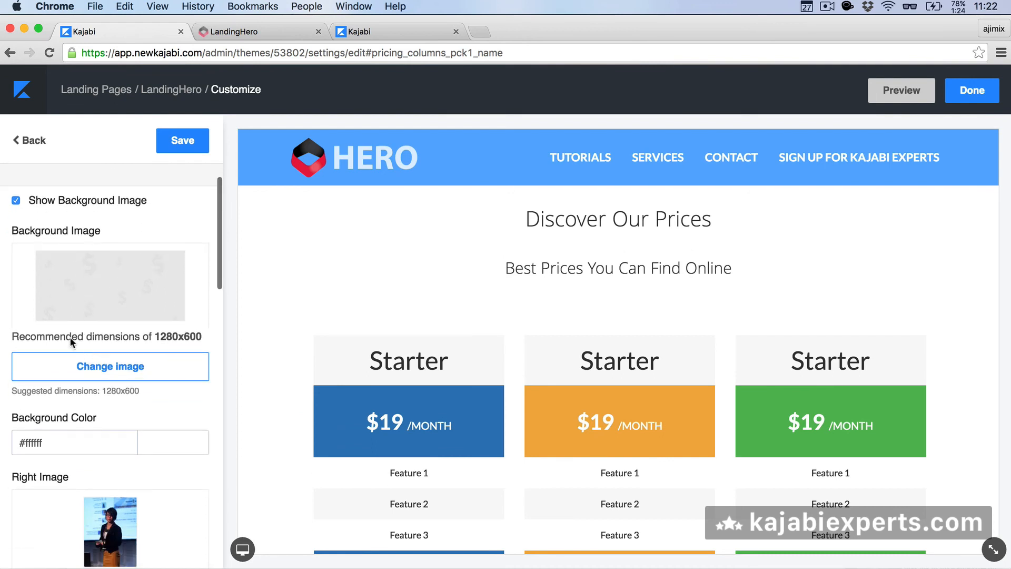
scroll(60, 440, "down", 15)
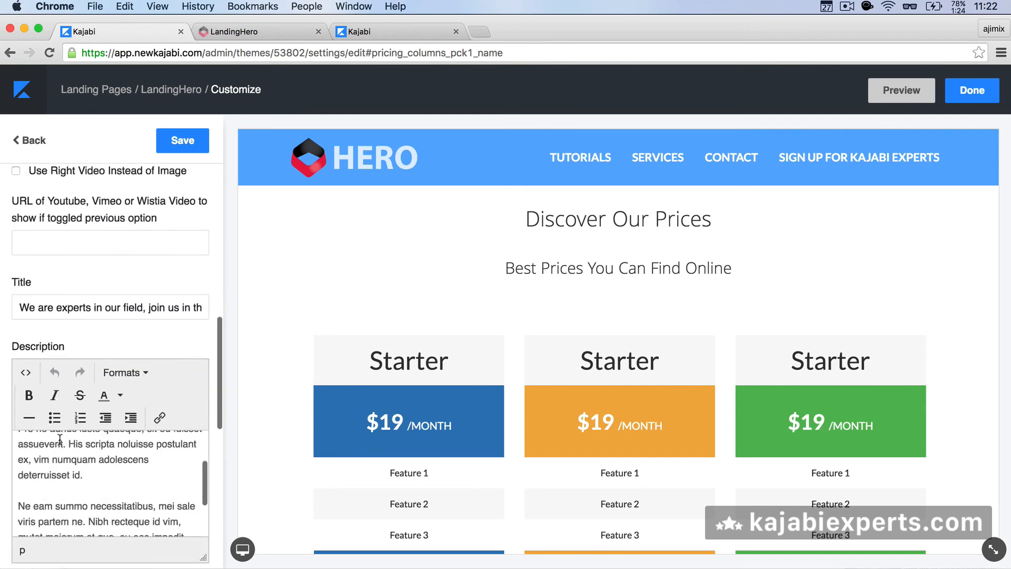
scroll(59, 440, "down", 2)
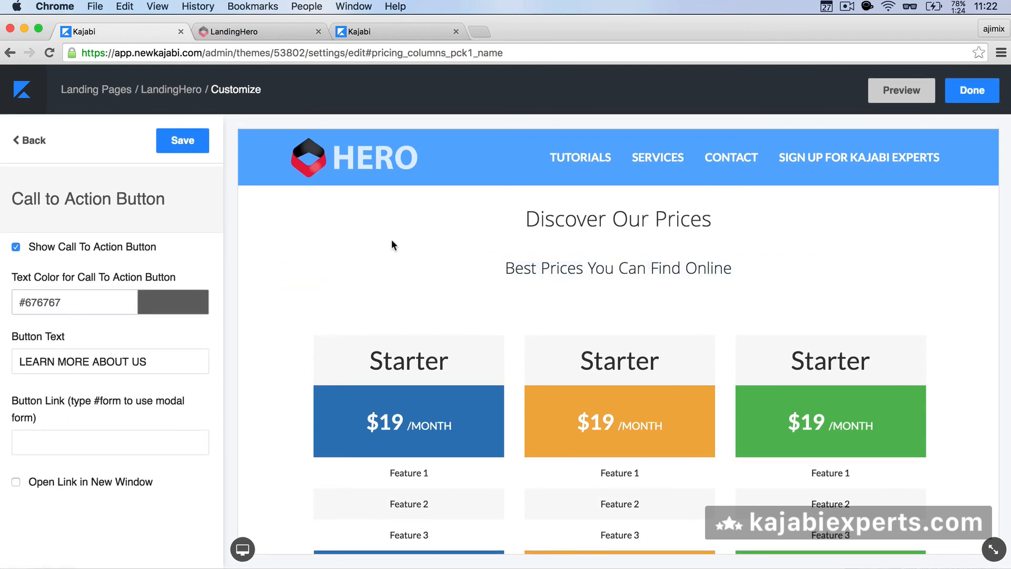
scroll(105, 237, "up", 15)
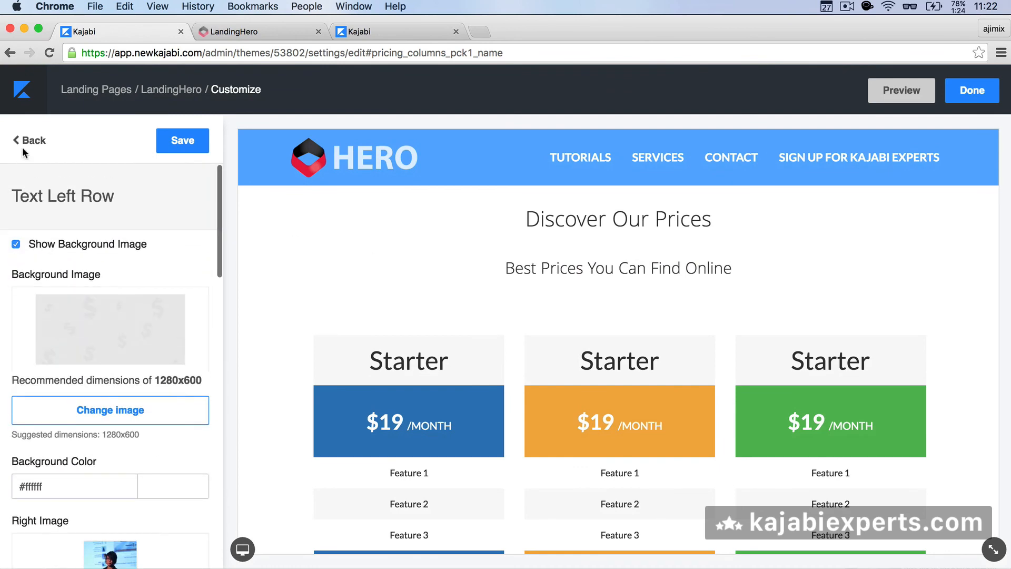
left_click(26, 140)
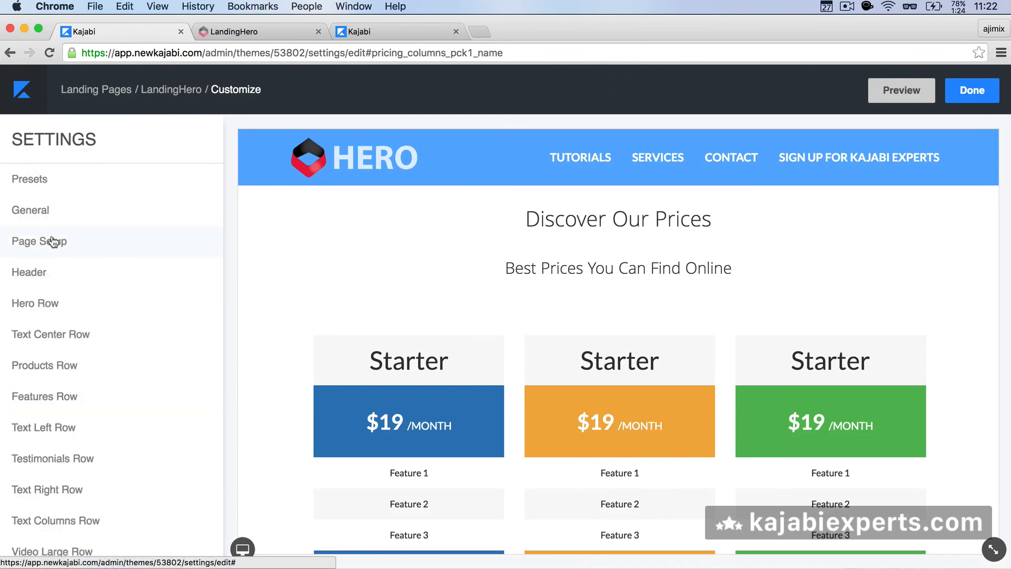
scroll(53, 241, "down", 7)
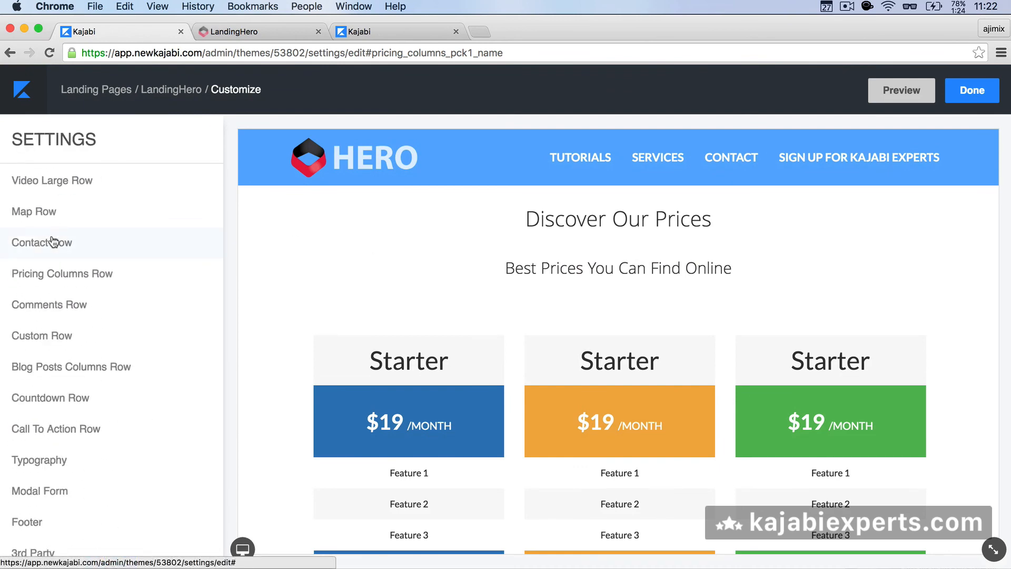
left_click(50, 336)
scroll(63, 289, "down", 5)
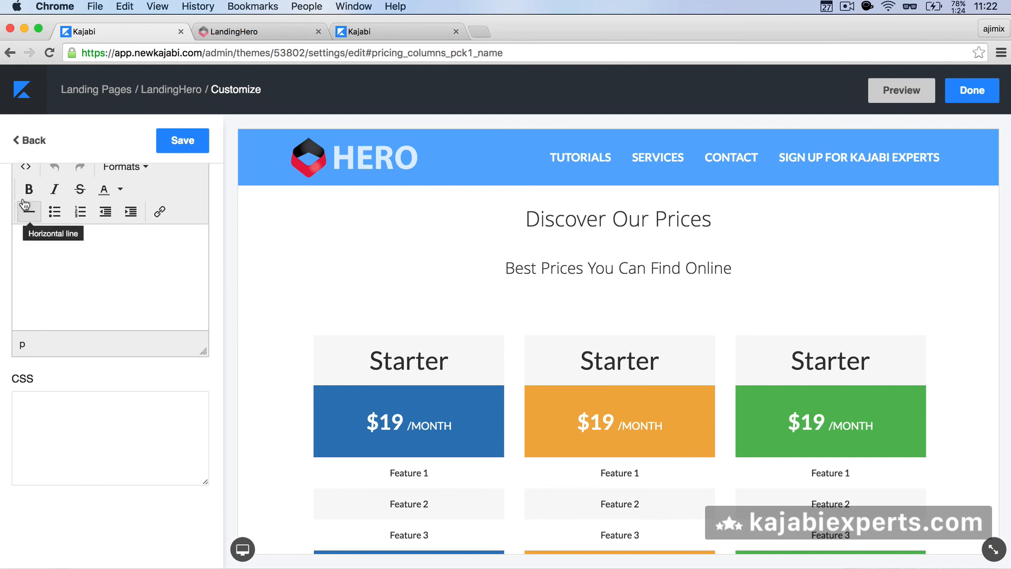
left_click(25, 142)
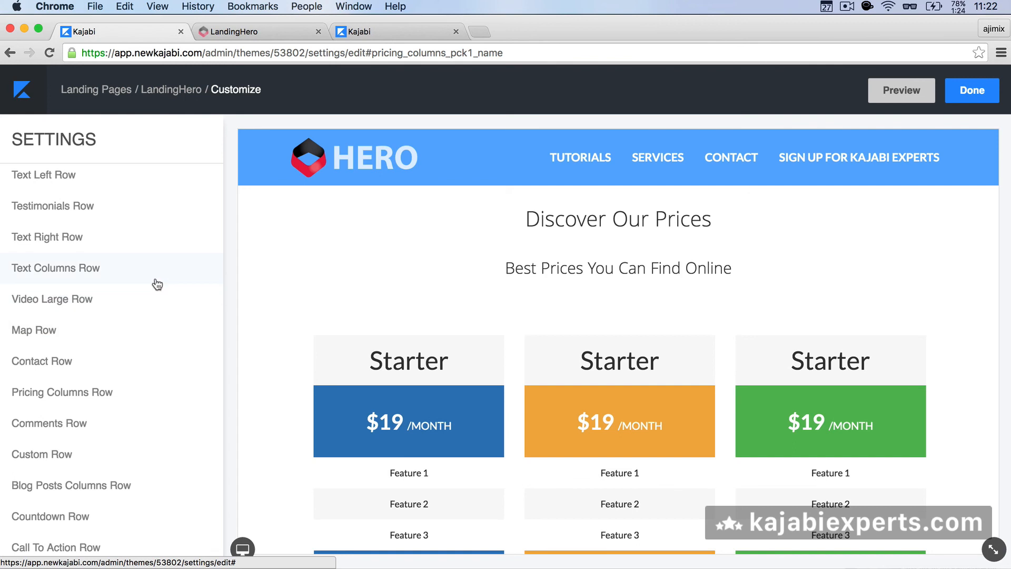
scroll(157, 284, "down", 5)
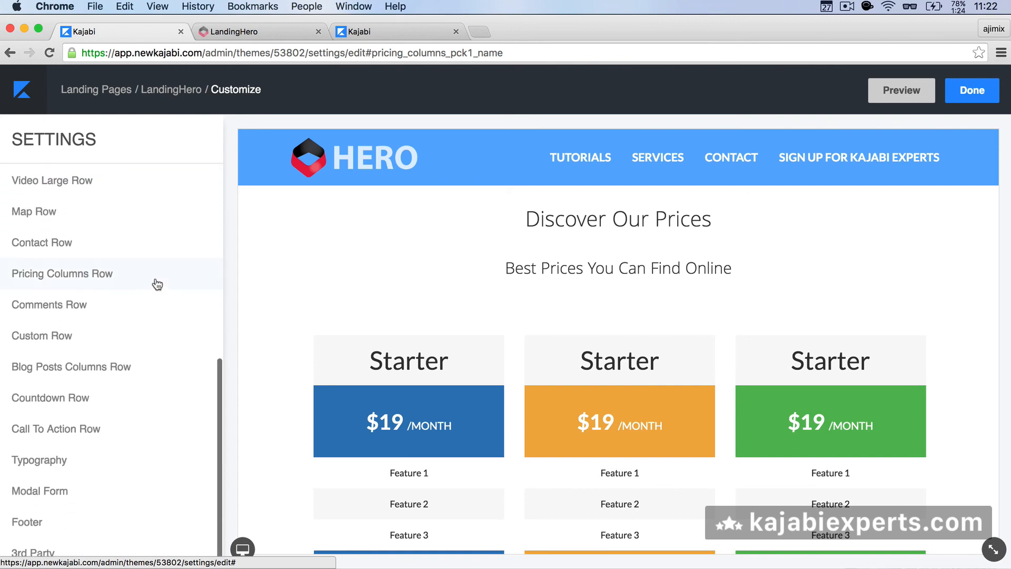
scroll(153, 281, "up", 10)
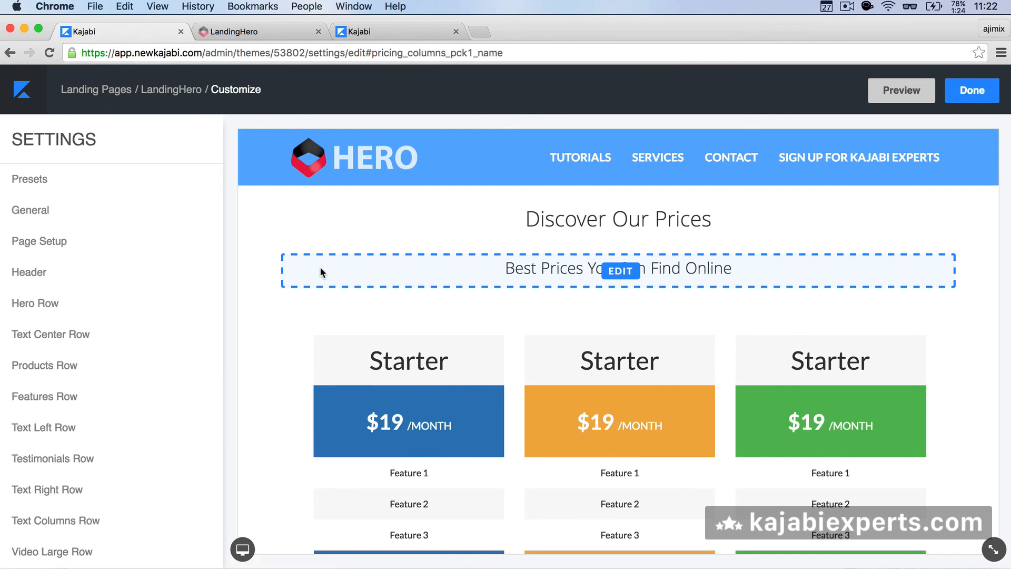
Step: Load kajabiexperts.com/p/kajabi-hero-theme in a new browser tab
key("super+t")
type("kajabiexperts.com")
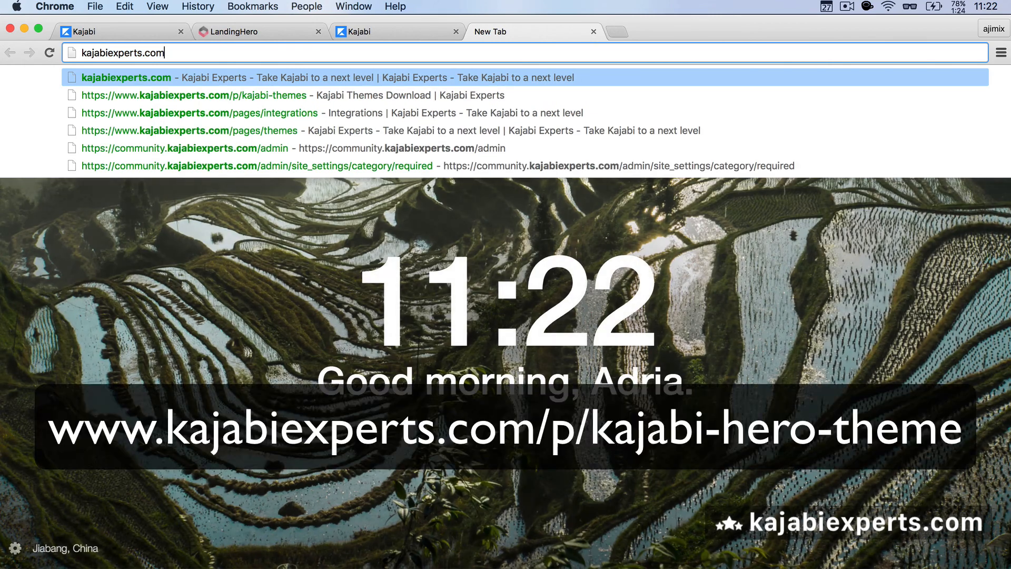
type("/p/")
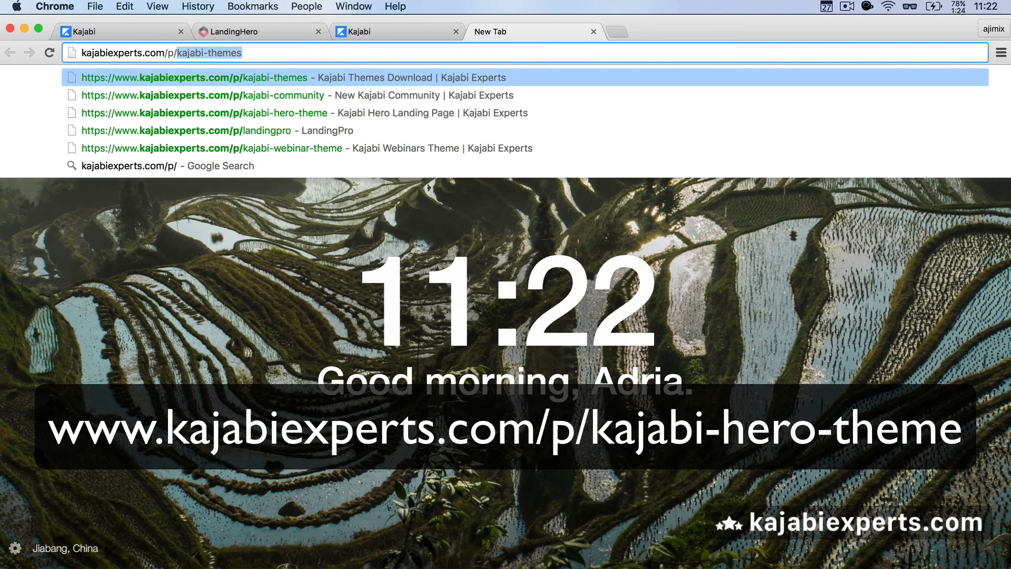
key("Down")
key("Down")
key("Return")
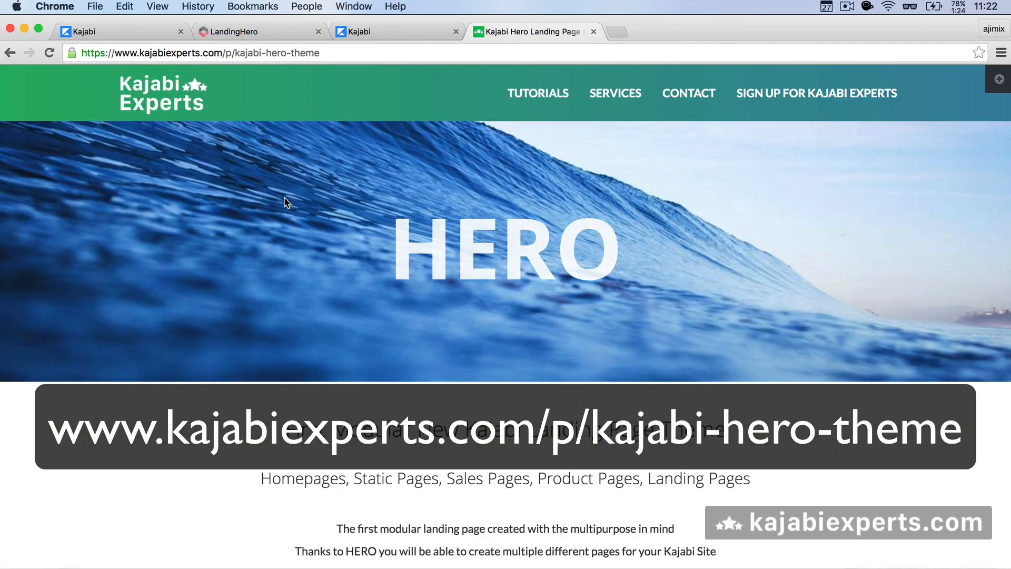
Step: Skim the Hero landing page, then return to the Kajabi editor tab
scroll(285, 202, "down", 15)
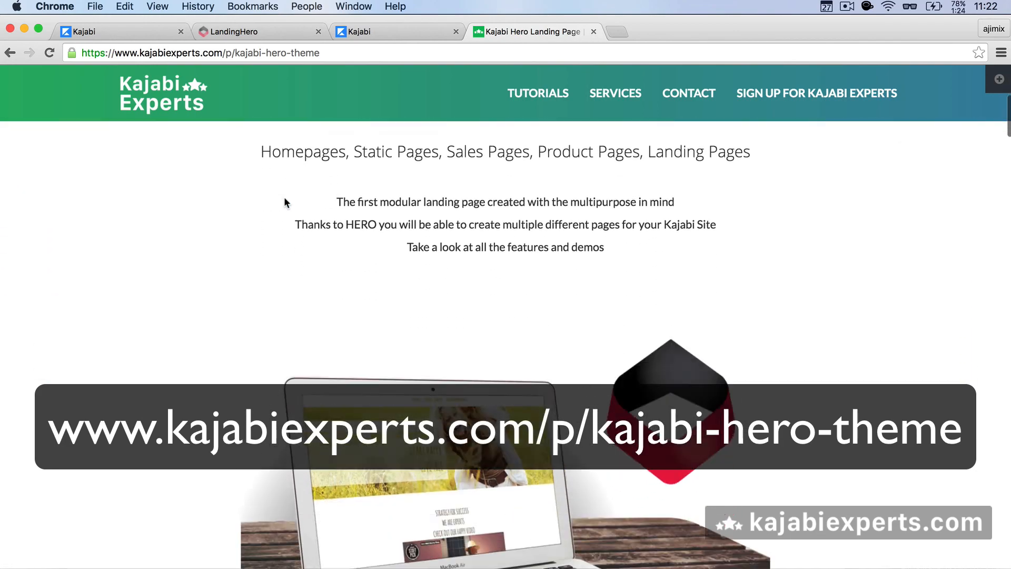
scroll(284, 201, "down", 20)
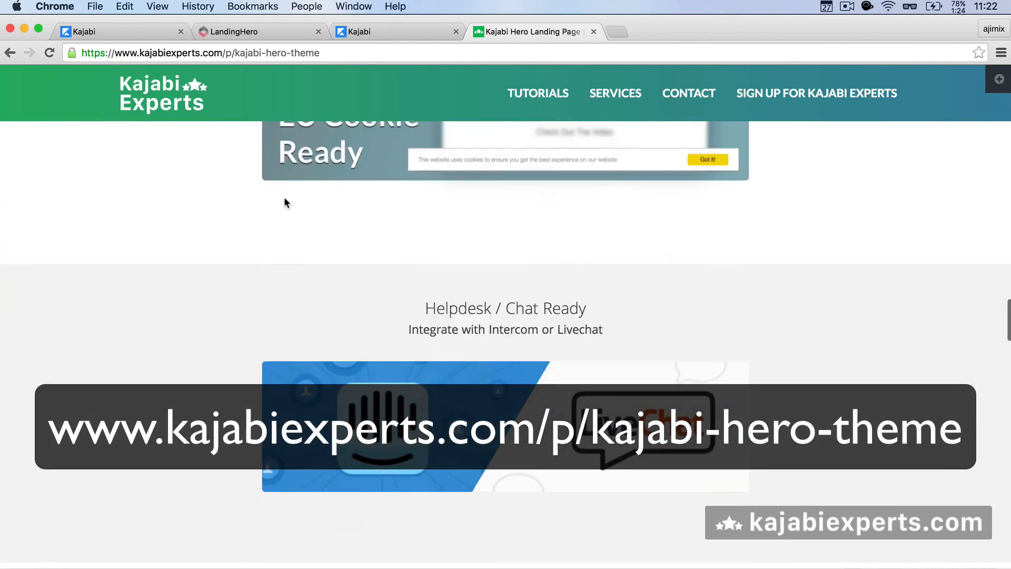
scroll(284, 200, "up", 20)
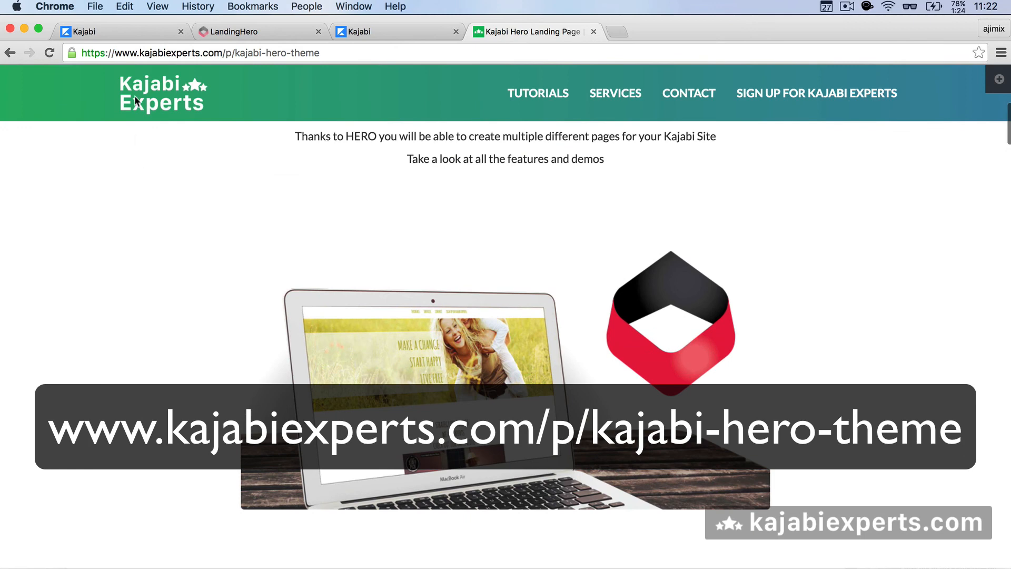
left_click(134, 31)
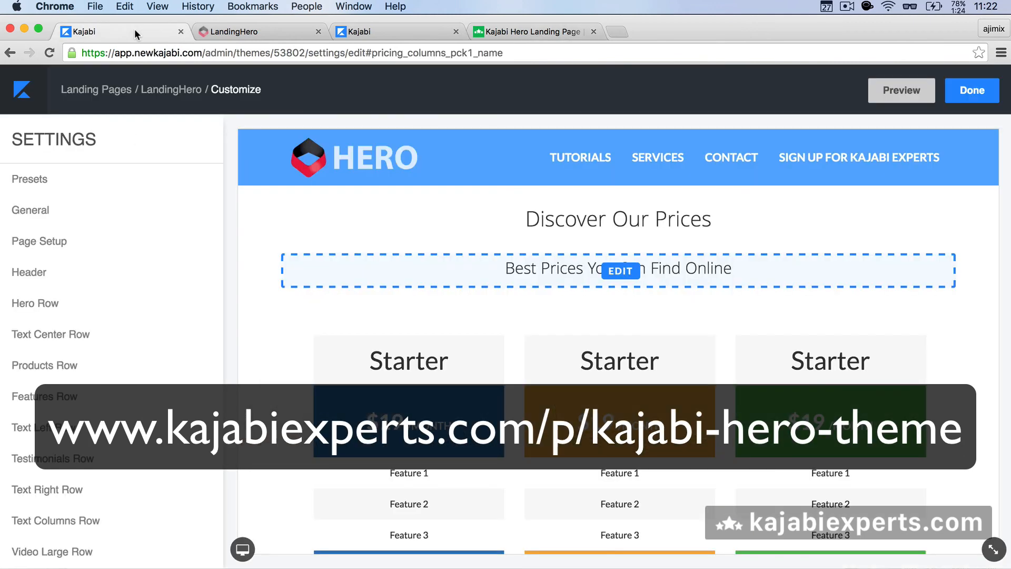